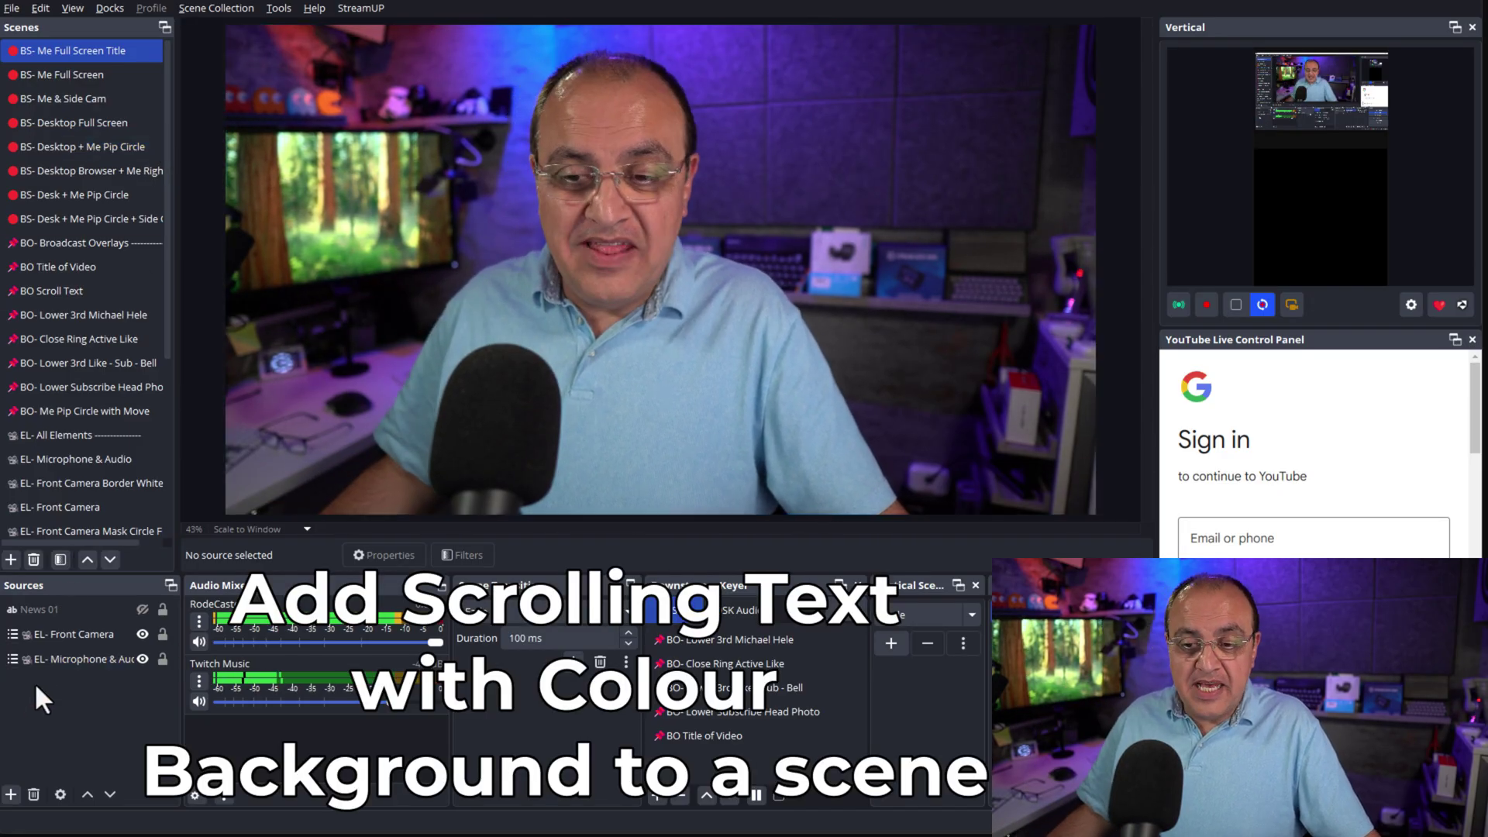
left_click(65, 633)
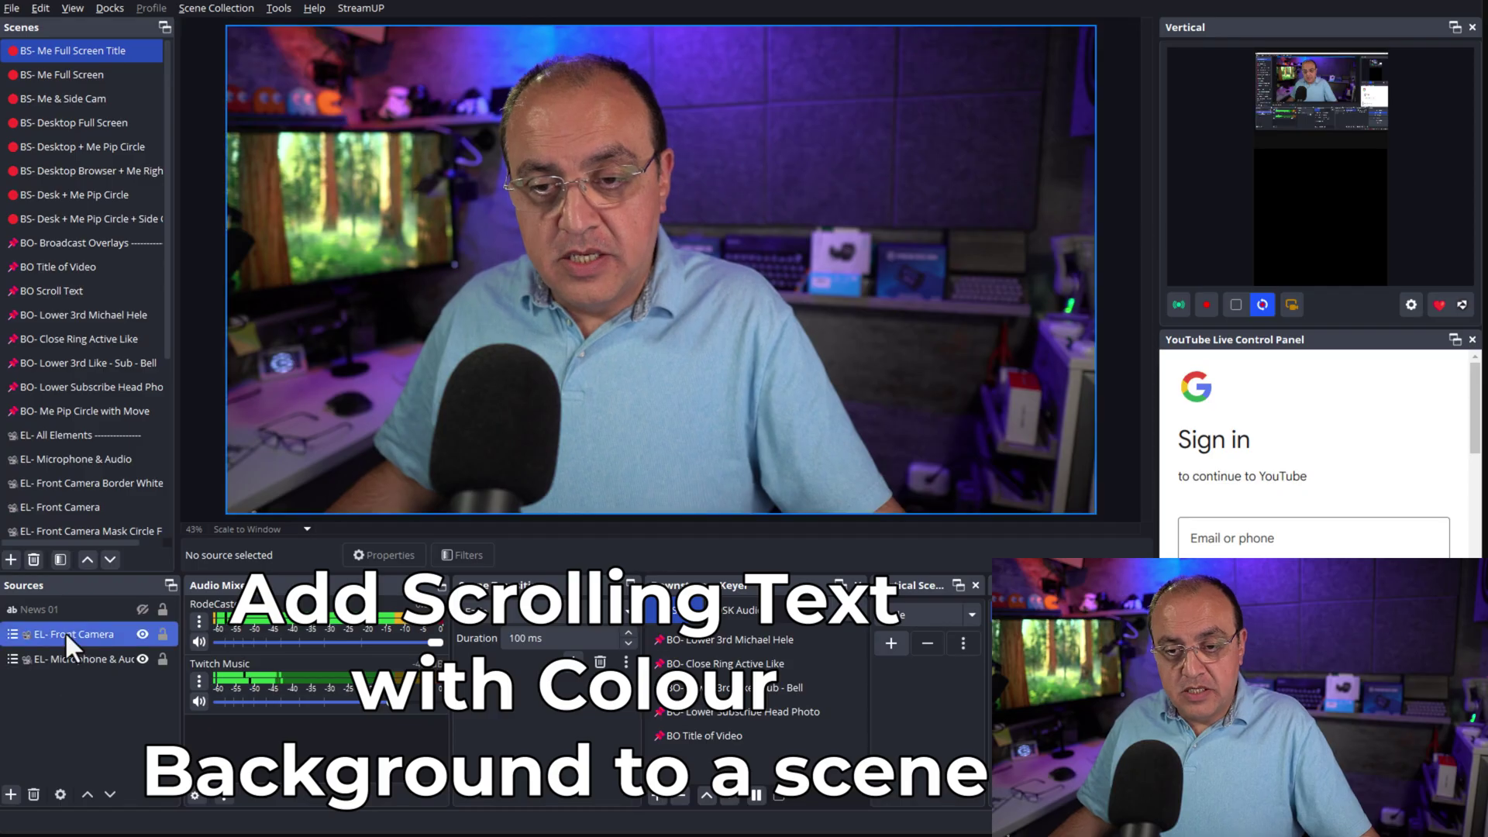
left_click(27, 719)
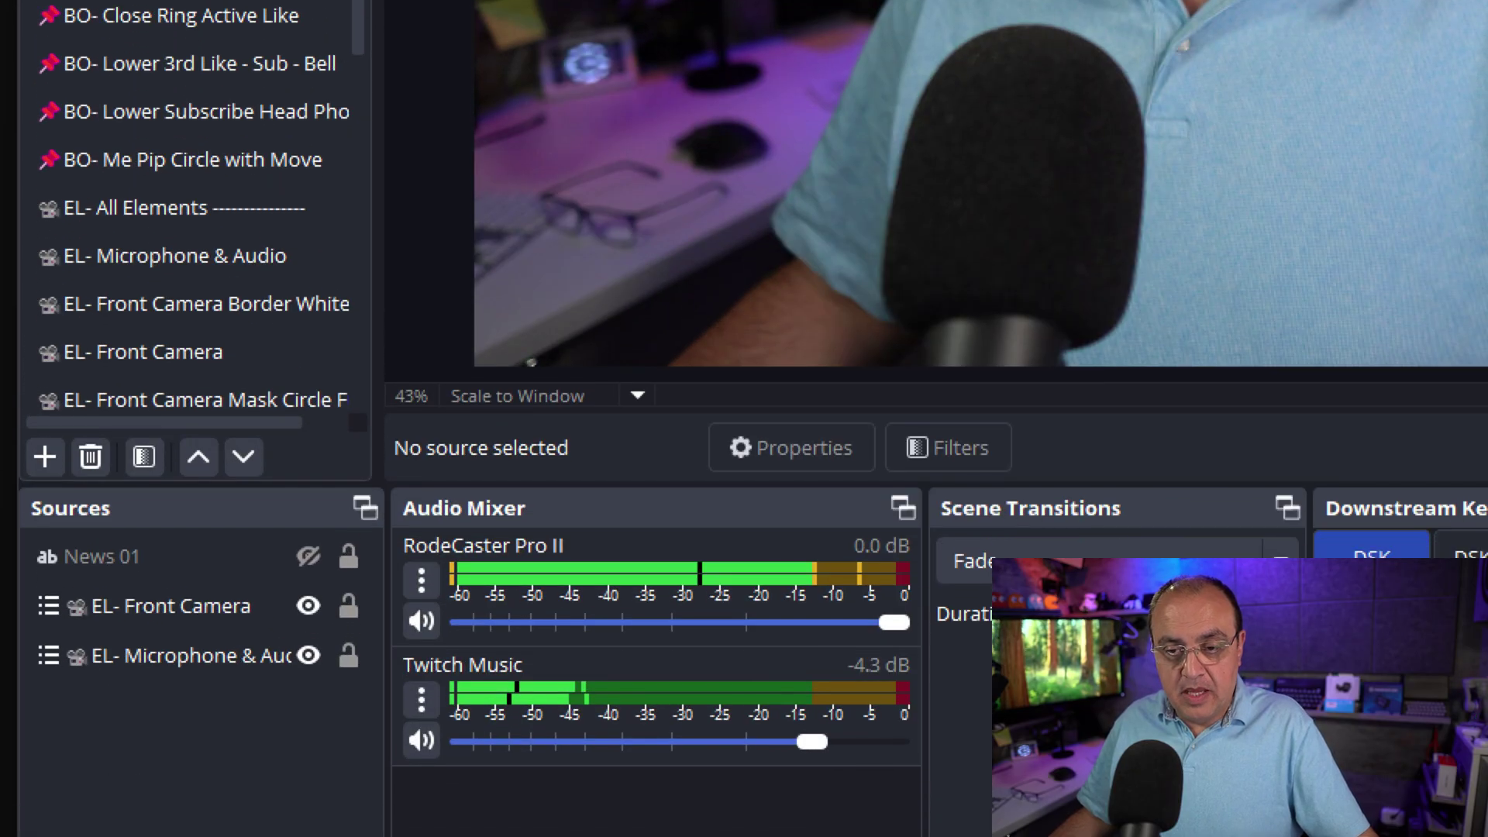
left_click(95, 641)
Step: Add a new visible Colour Source named grey to the BS- Me Full Screen Title scene
left_click(36, 764)
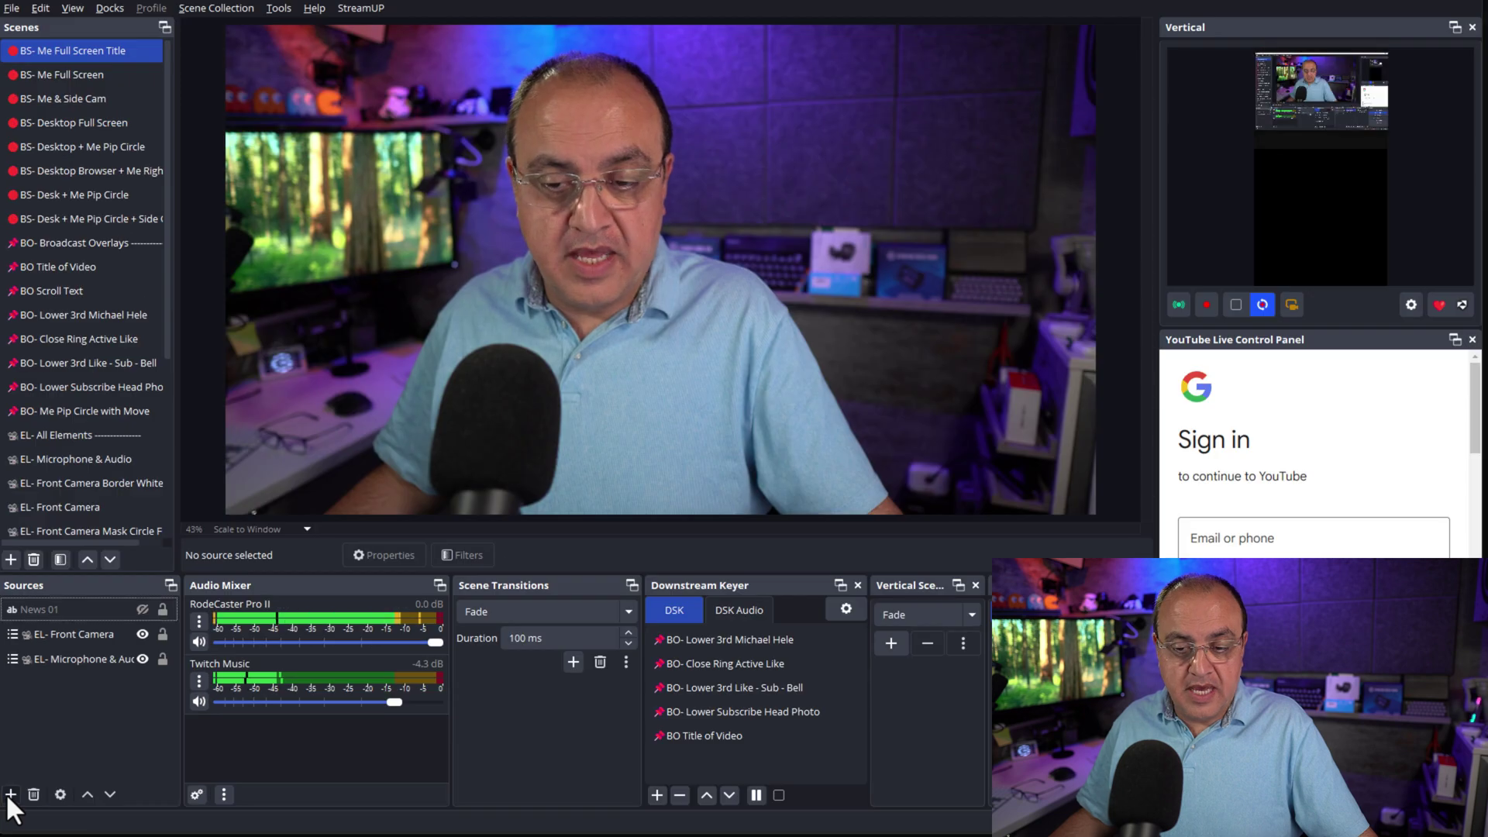
left_click(44, 794)
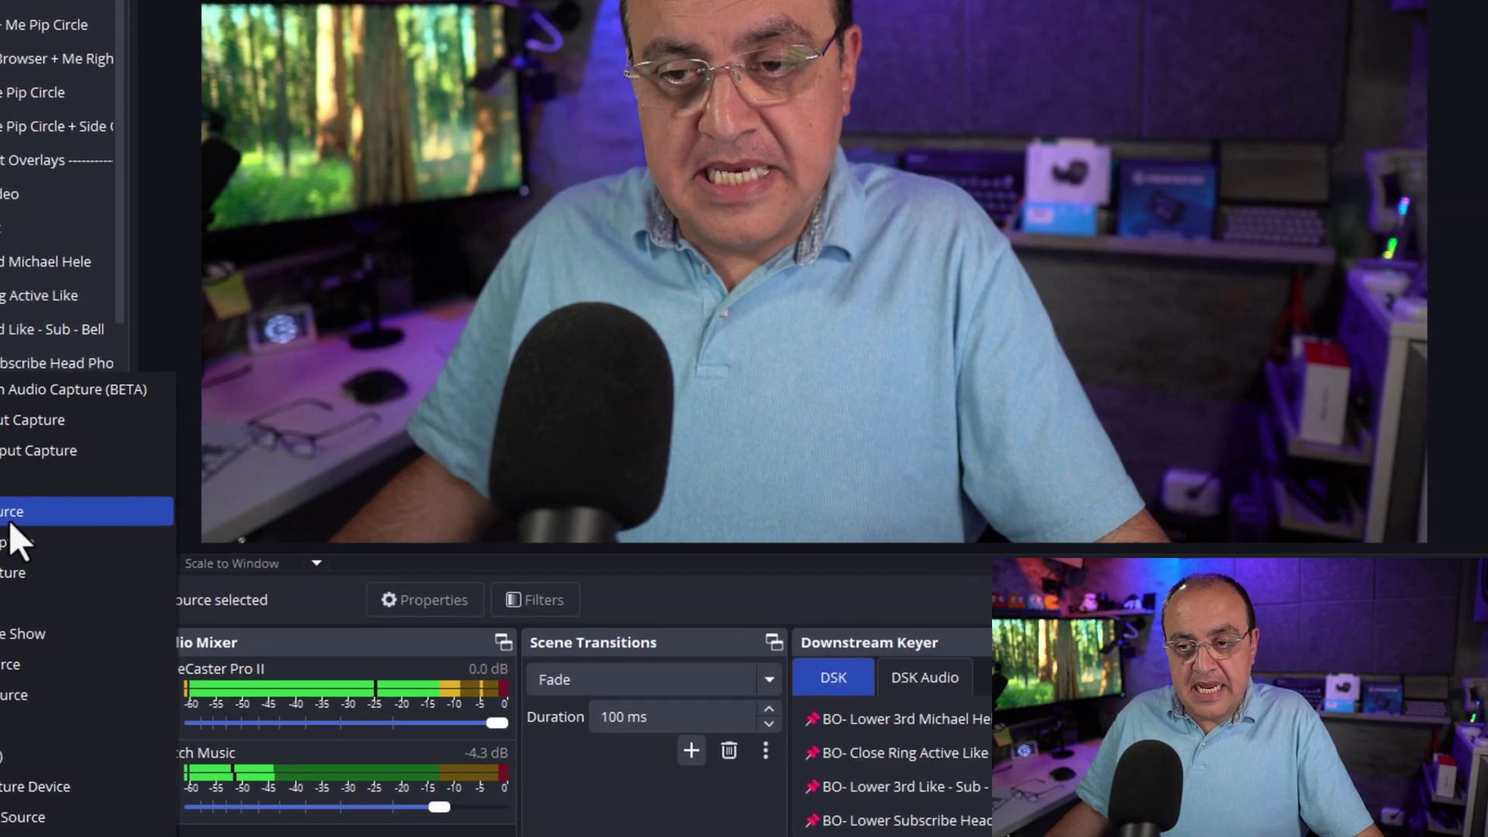
left_click(10, 517)
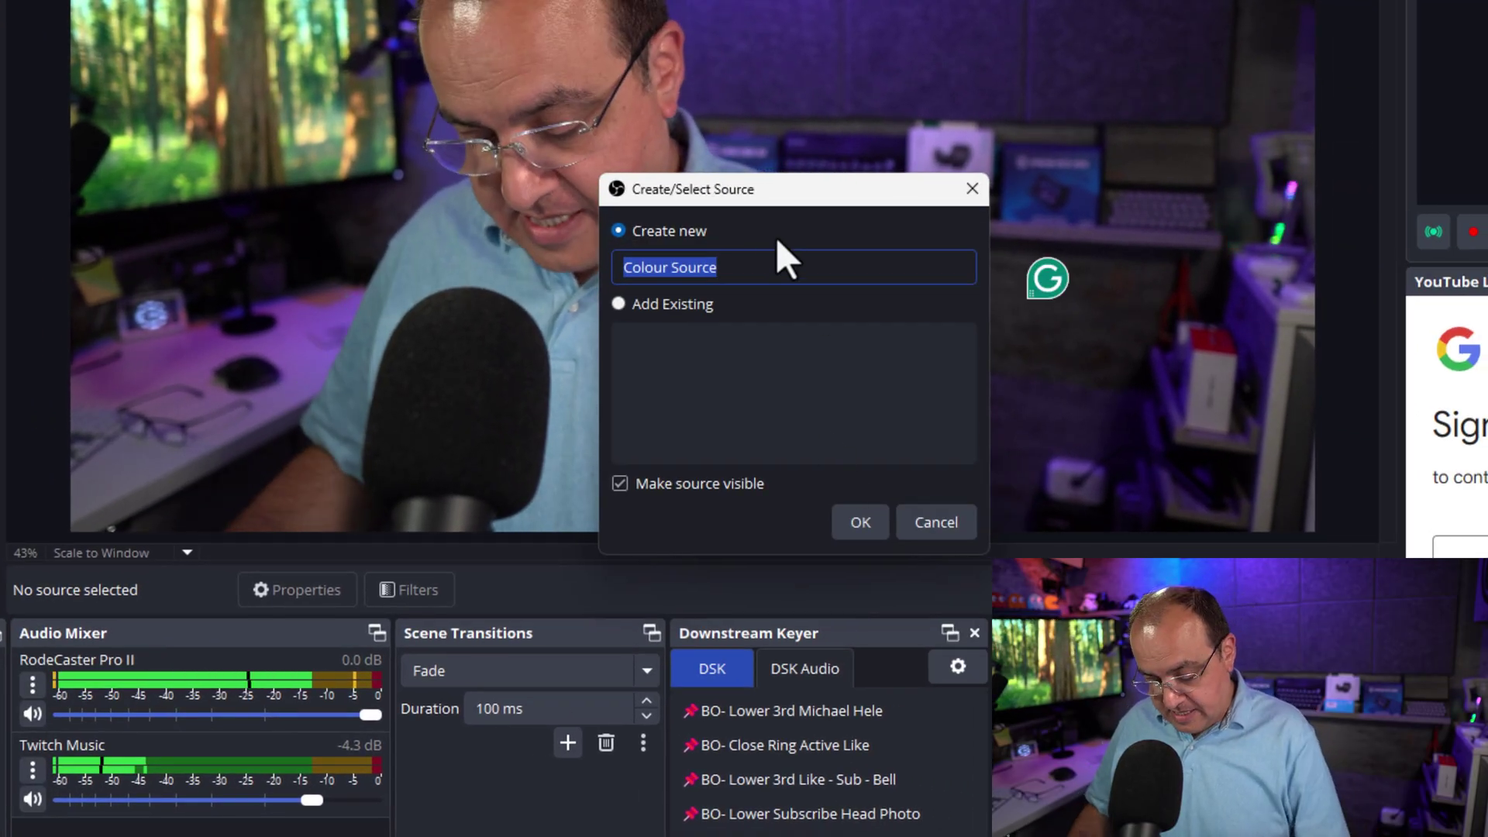
type("grey")
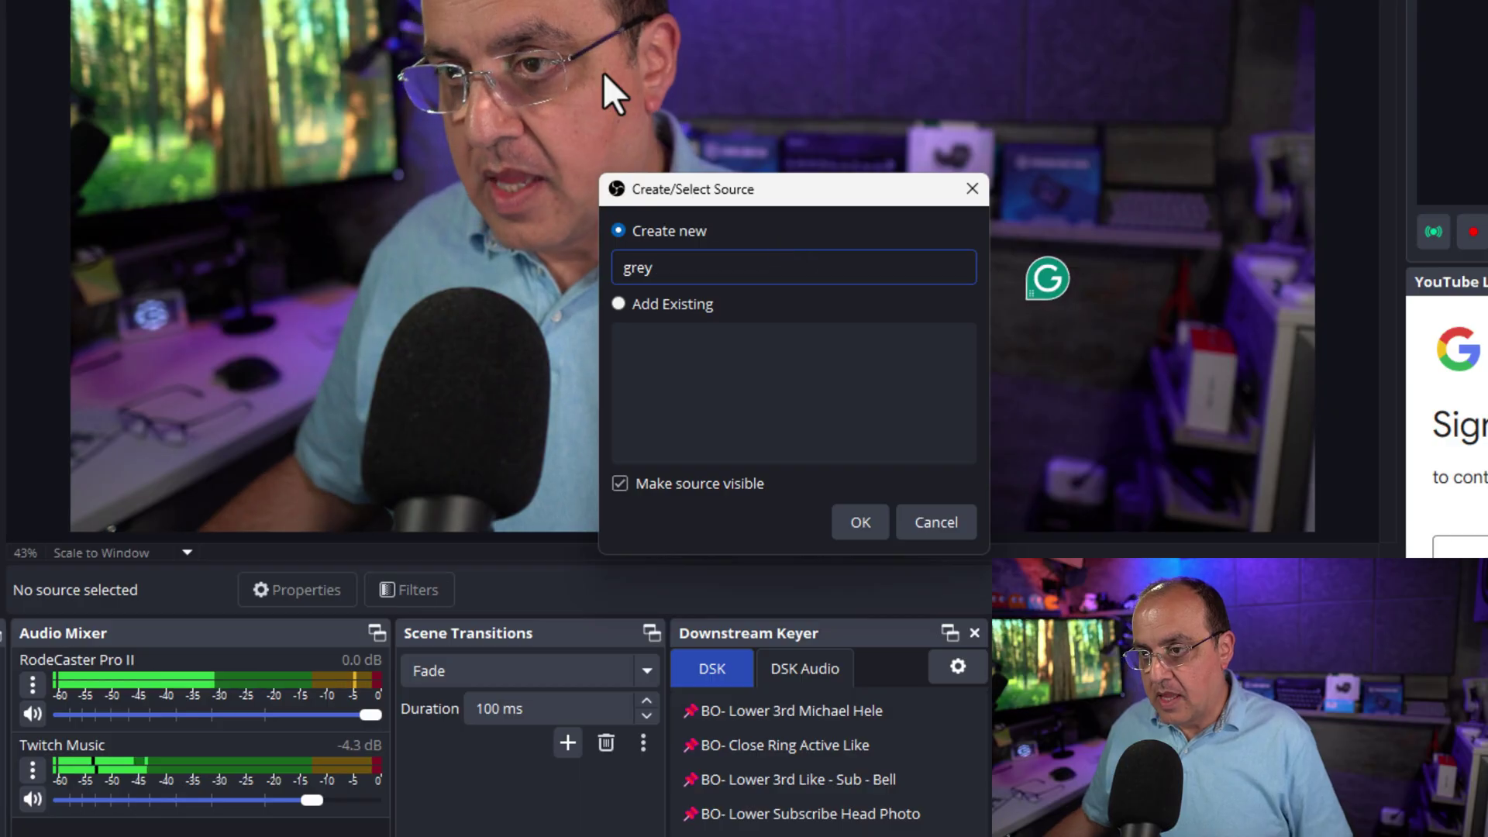
left_click(861, 522)
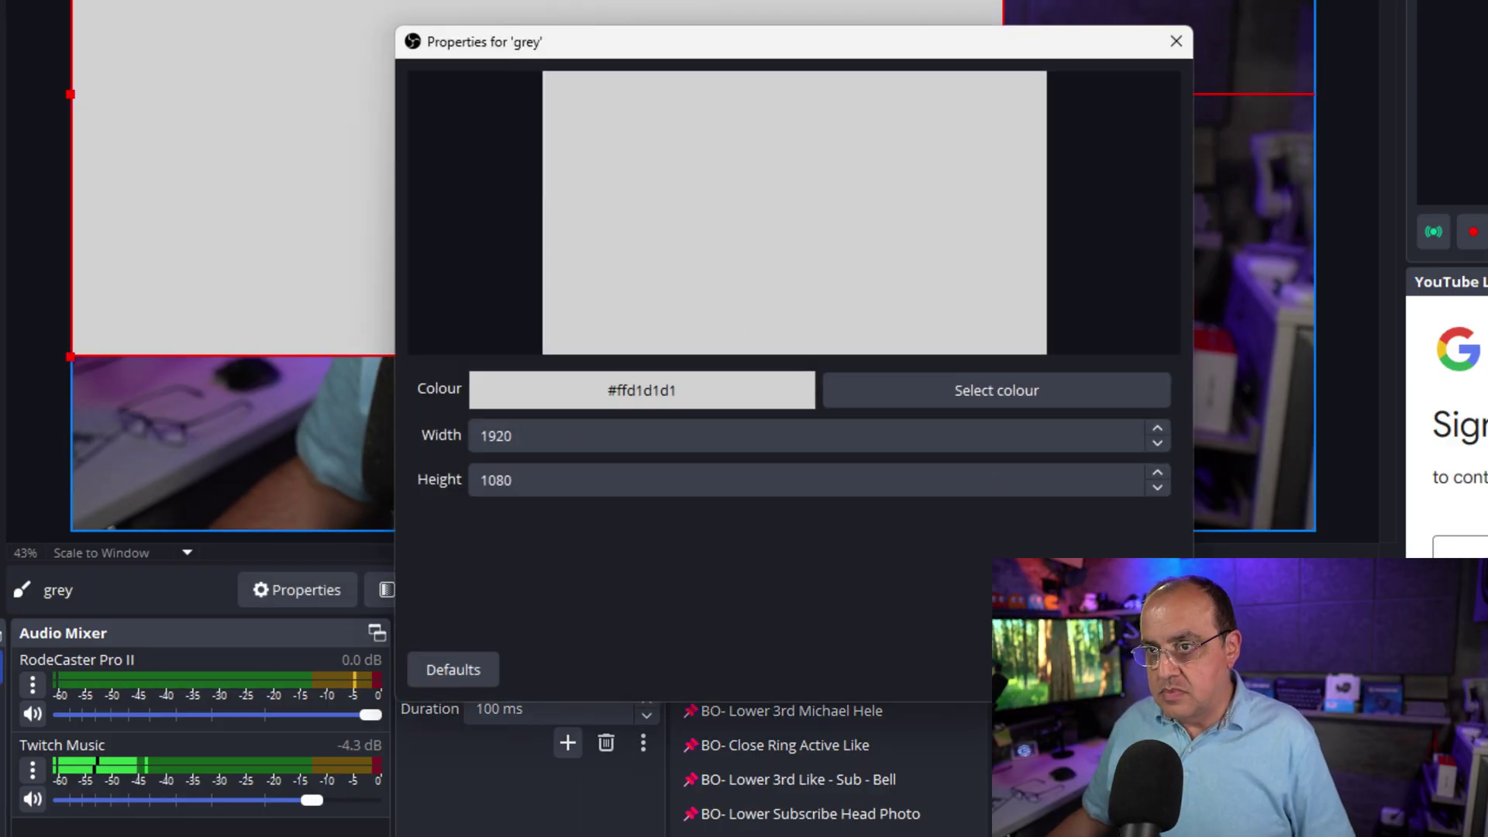
Step: Give the grey source colour #2f2f2f and height 120, and place it about 67 px above the video frame's lower edge
left_click(930, 391)
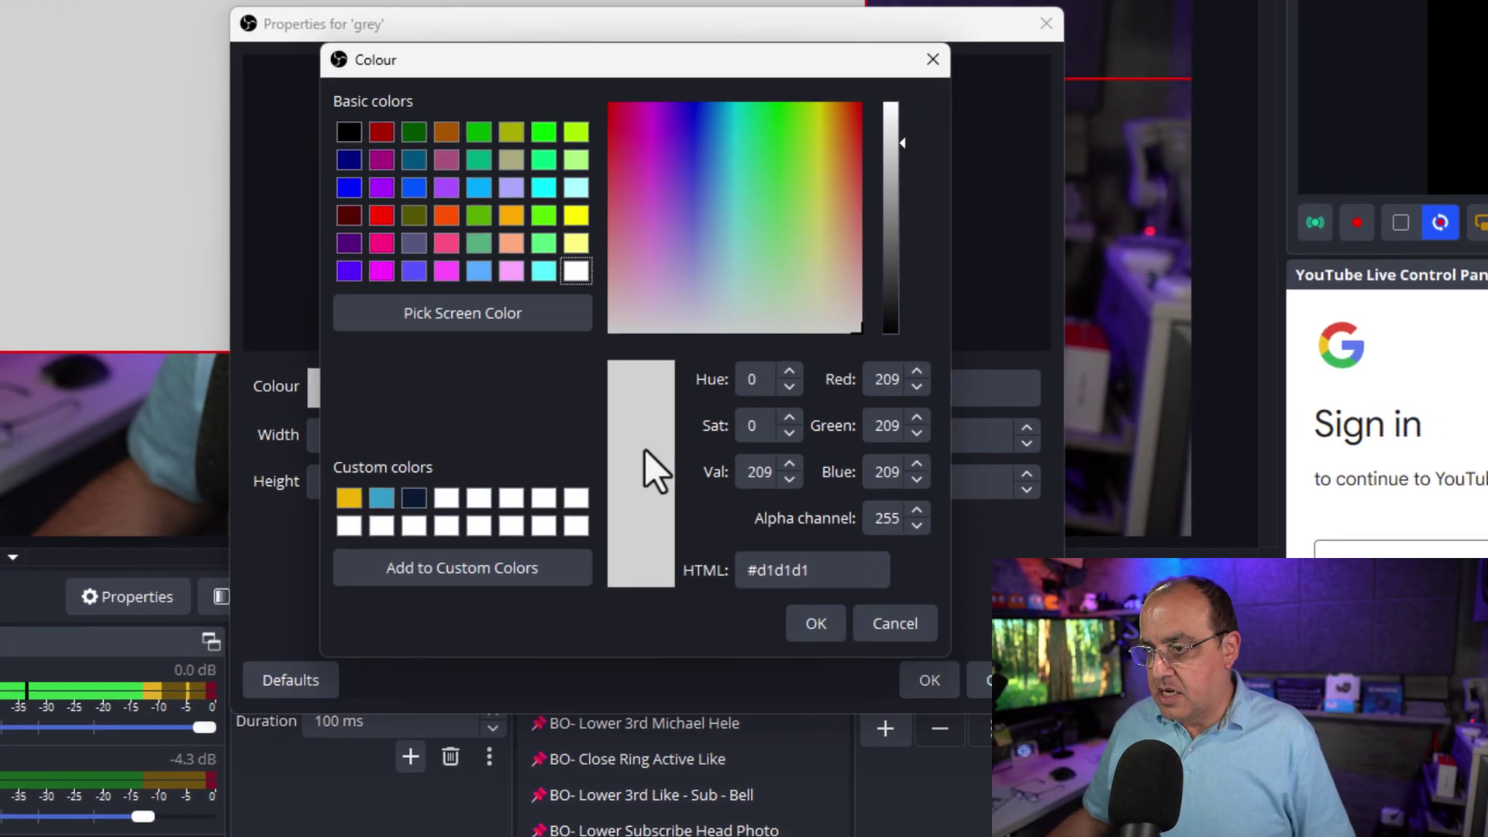
left_click(890, 293)
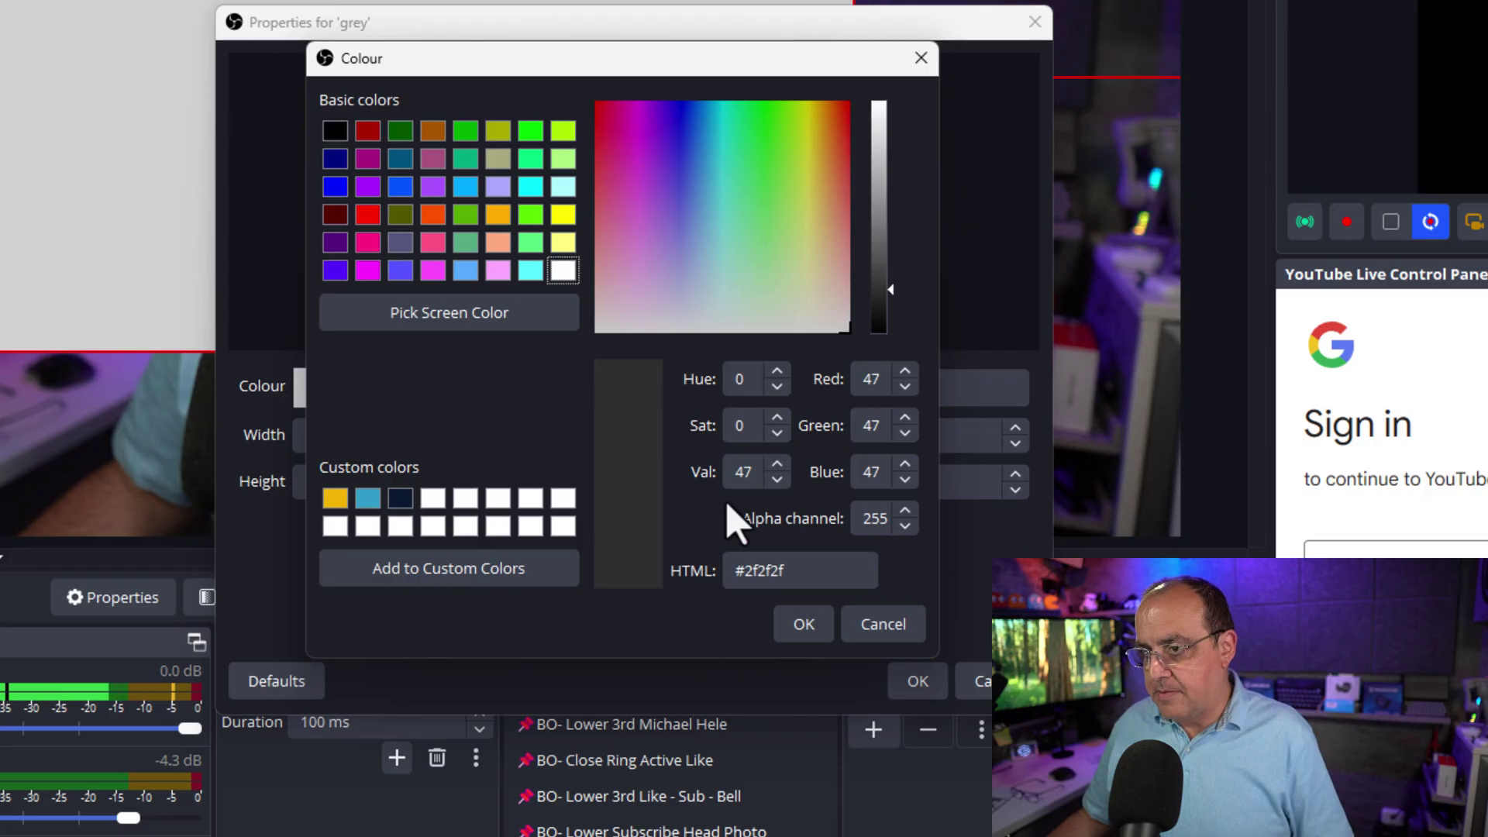
left_click(803, 625)
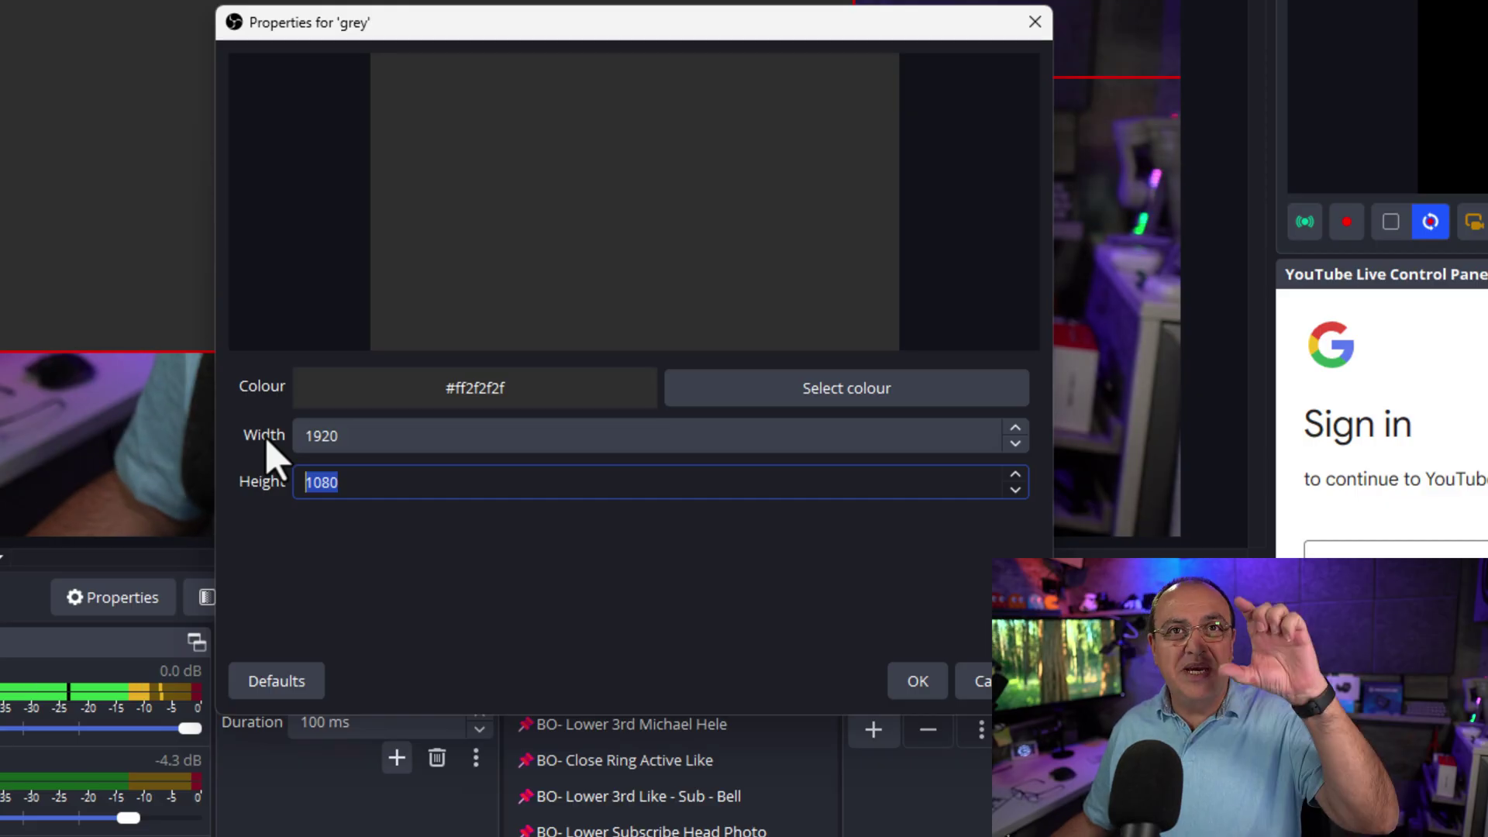
type("120")
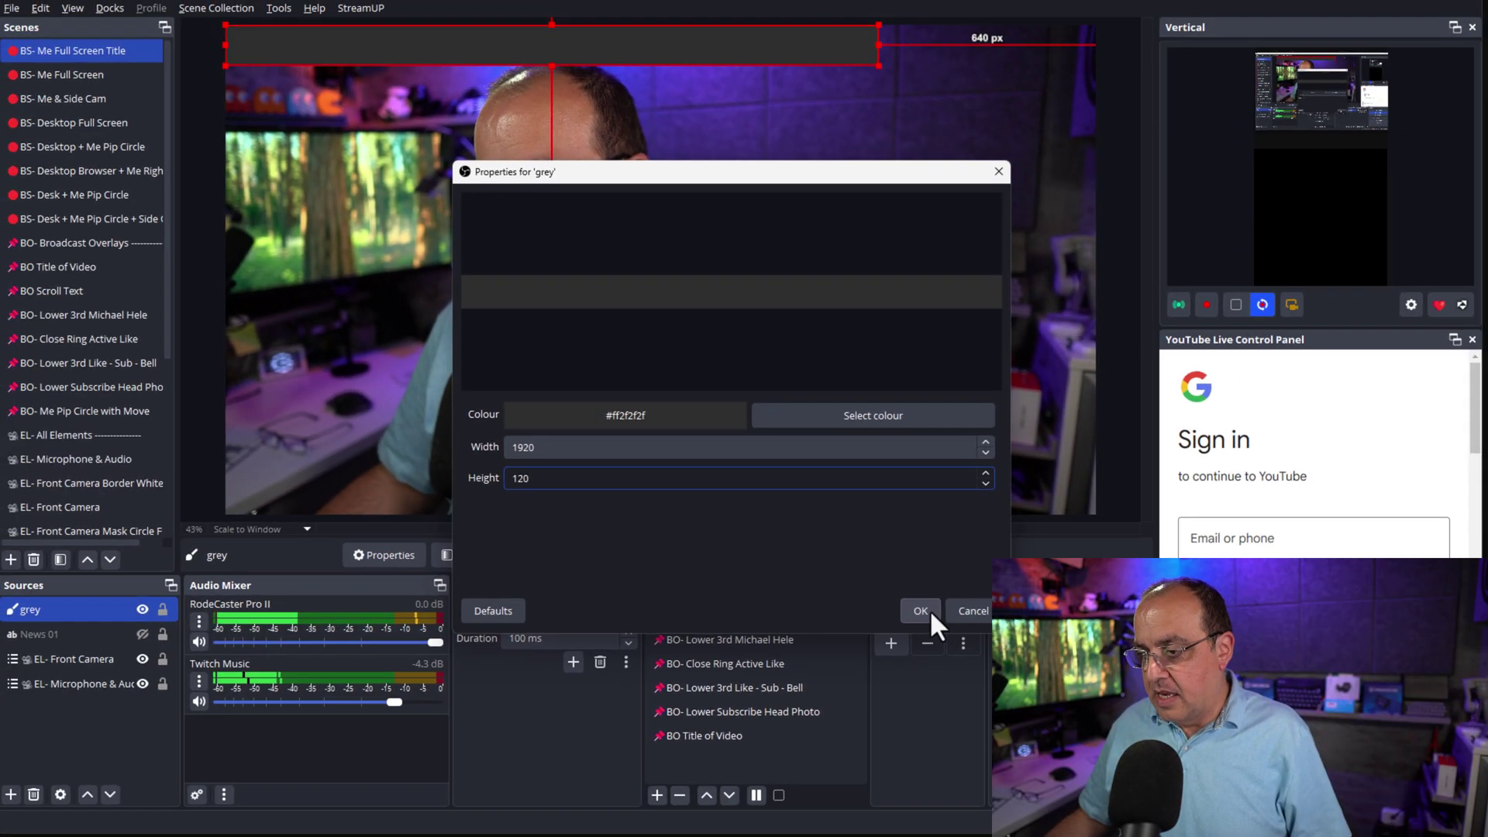
left_click(921, 632)
left_click_drag(696, 36, 798, 465)
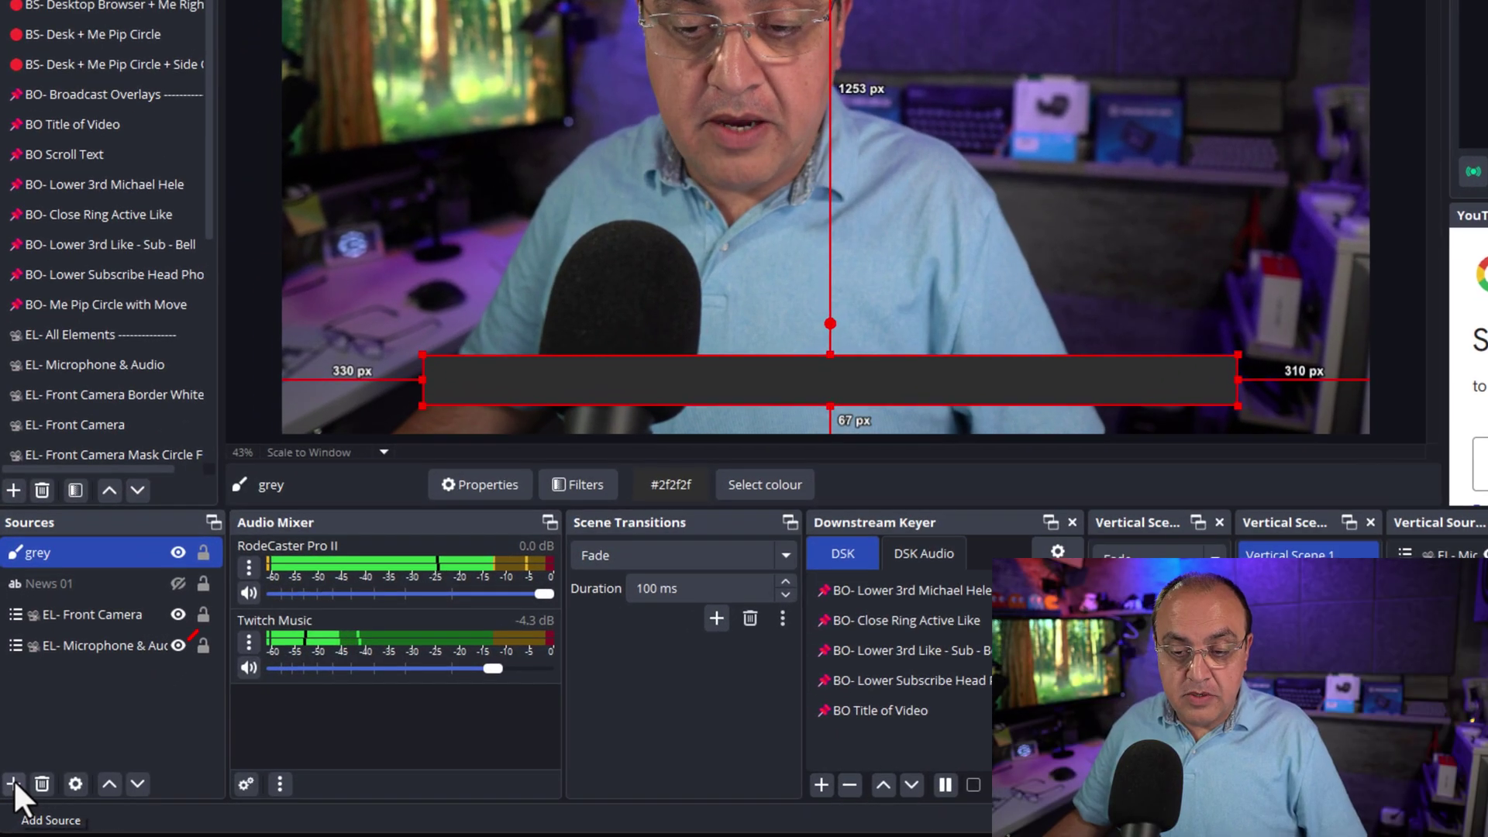
Step: Add a new visible Text (GDI+) source named test to the scene
left_click(12, 779)
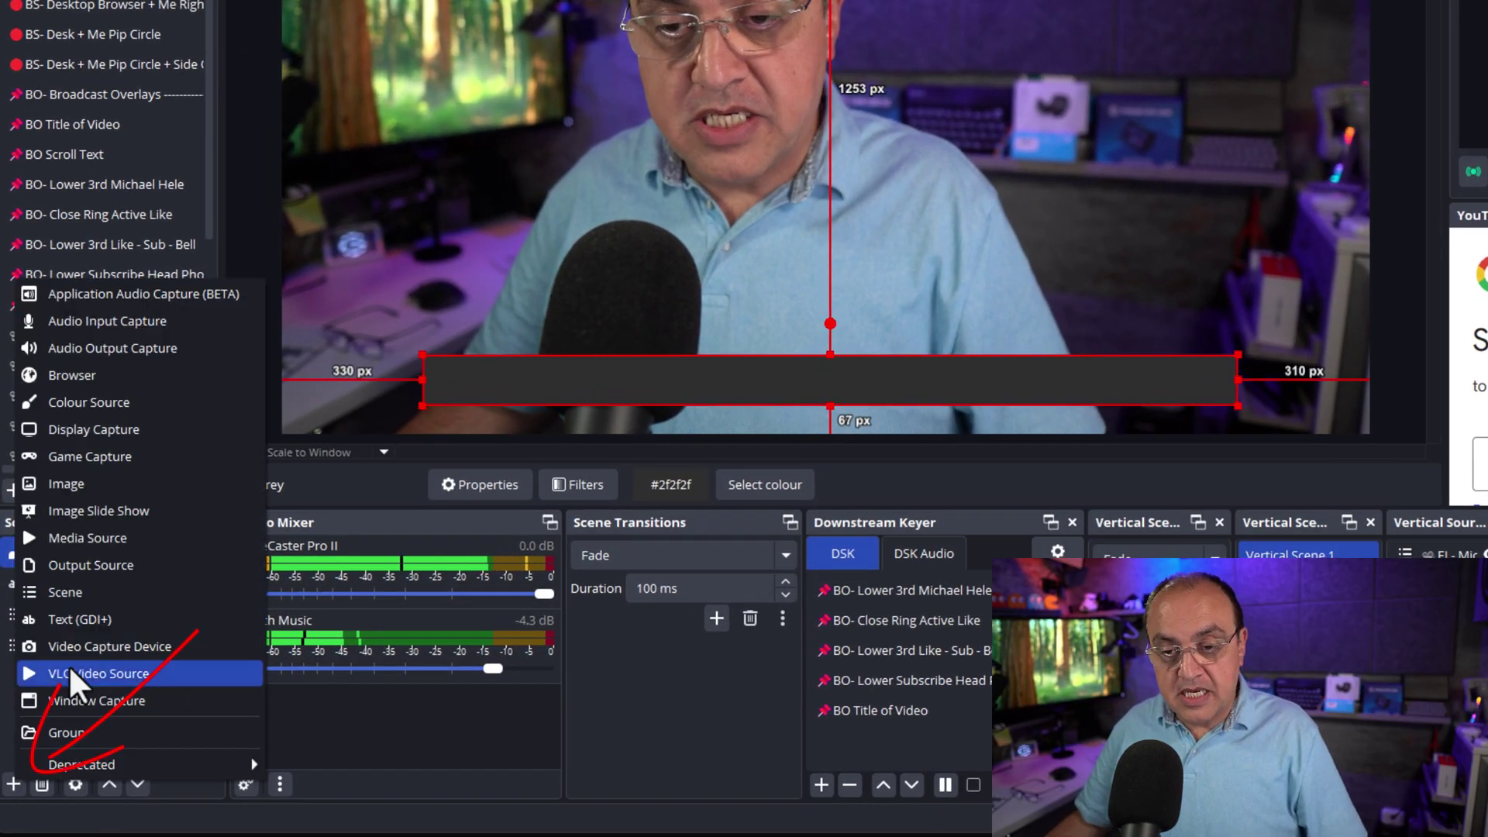
left_click(102, 618)
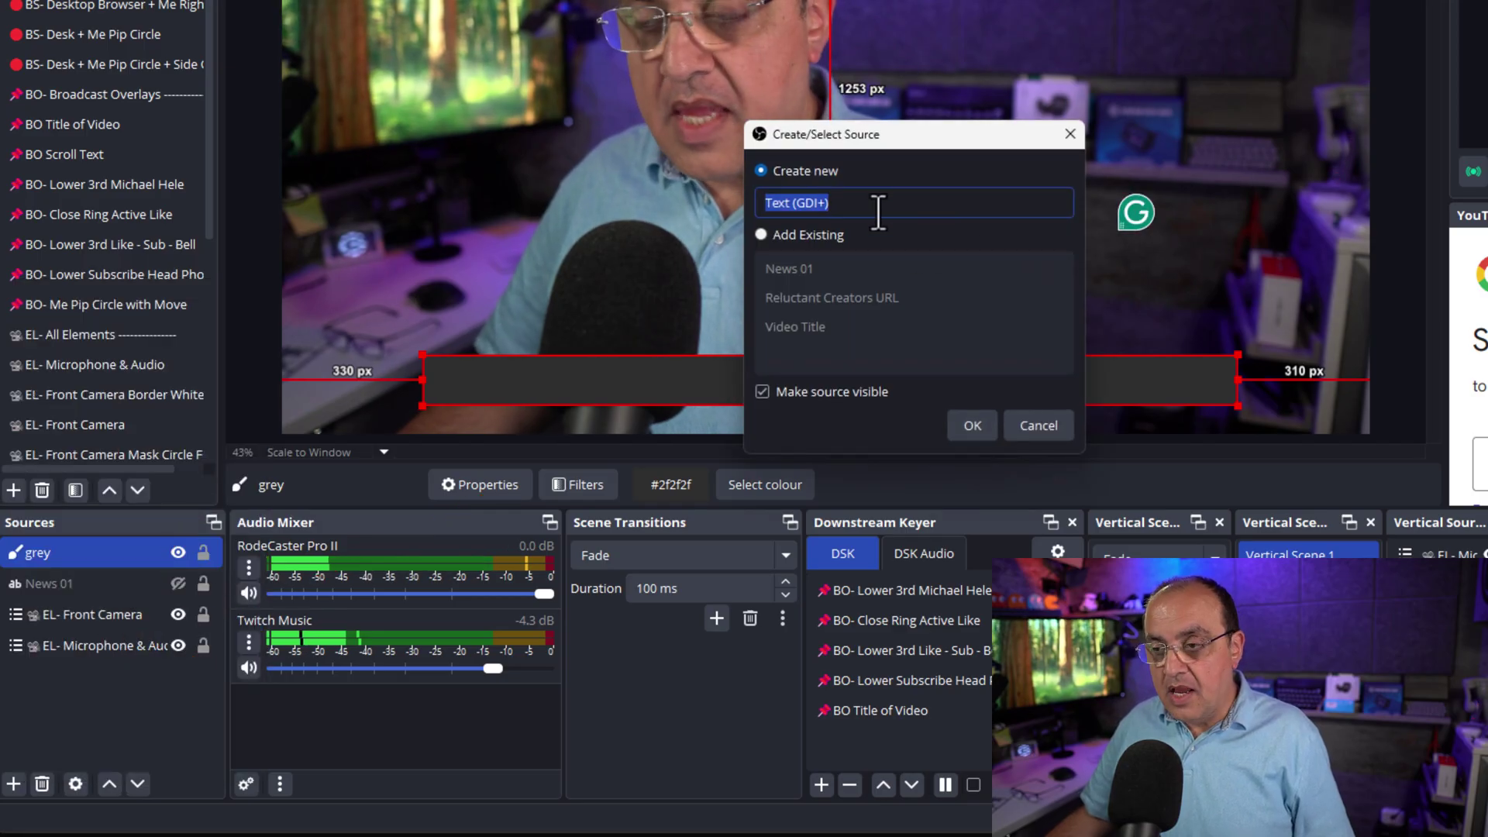
type("e")
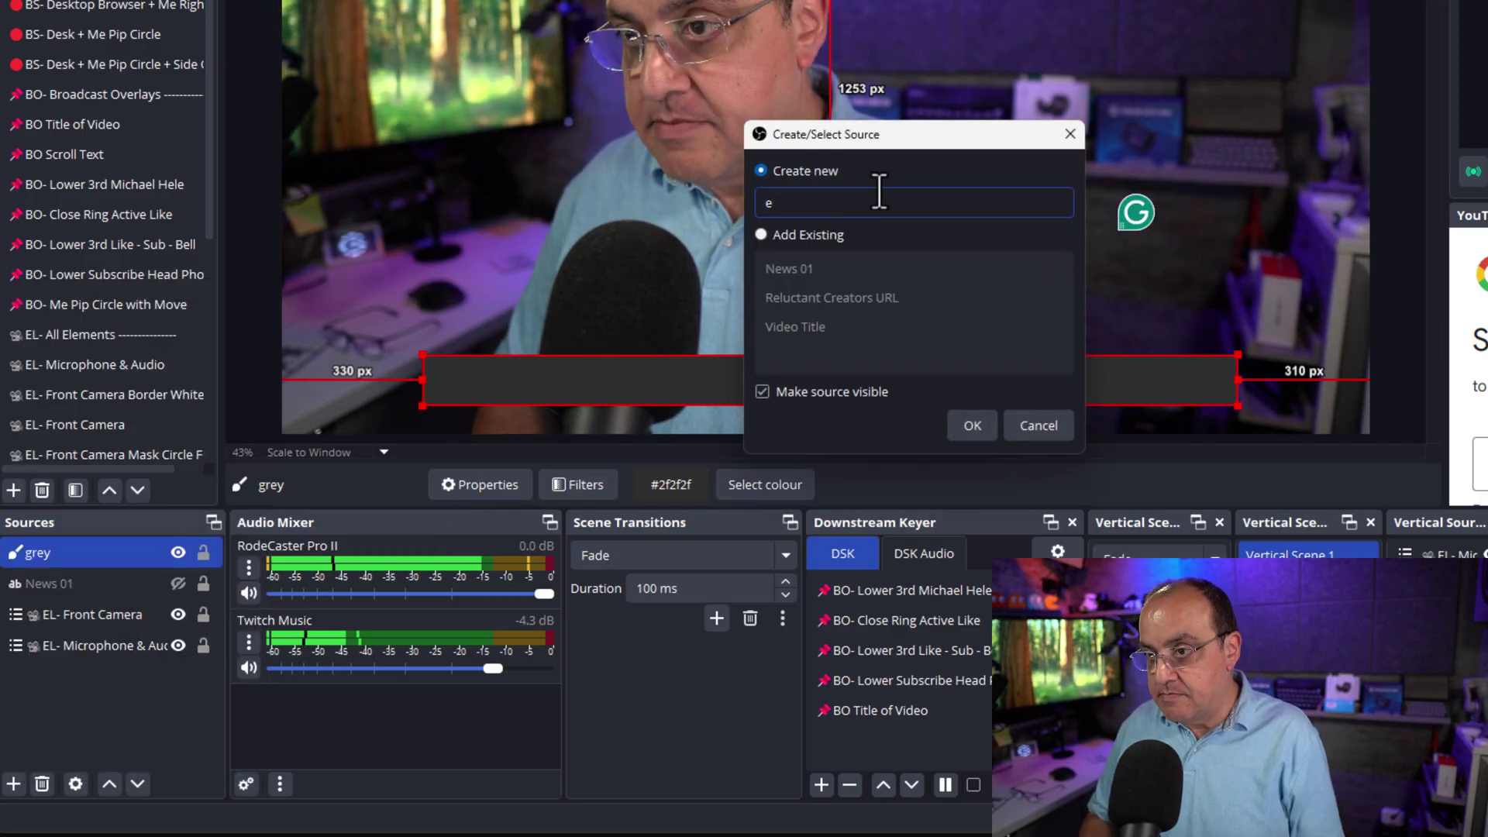
type("st")
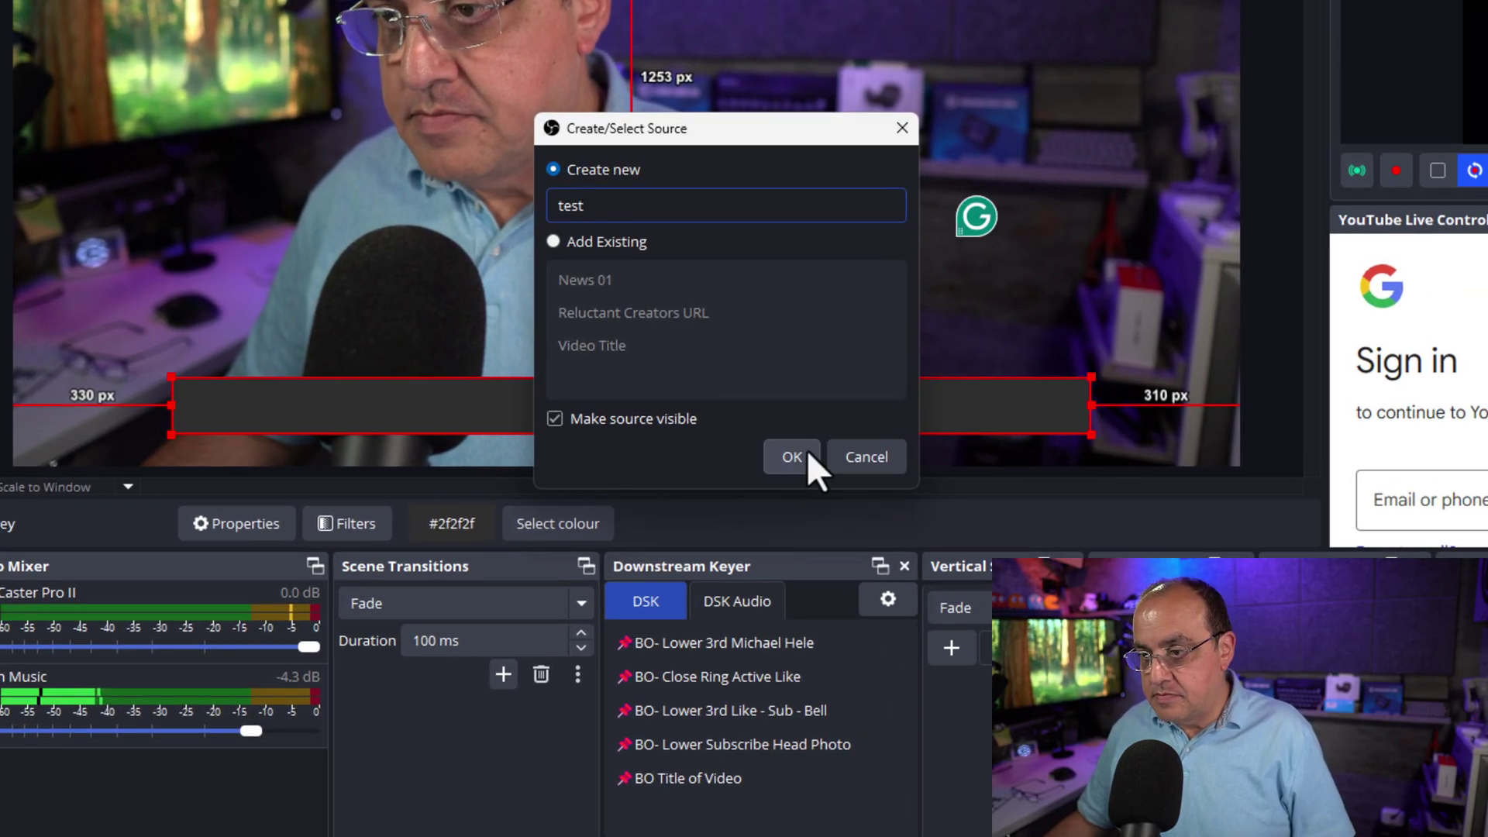
left_click(791, 456)
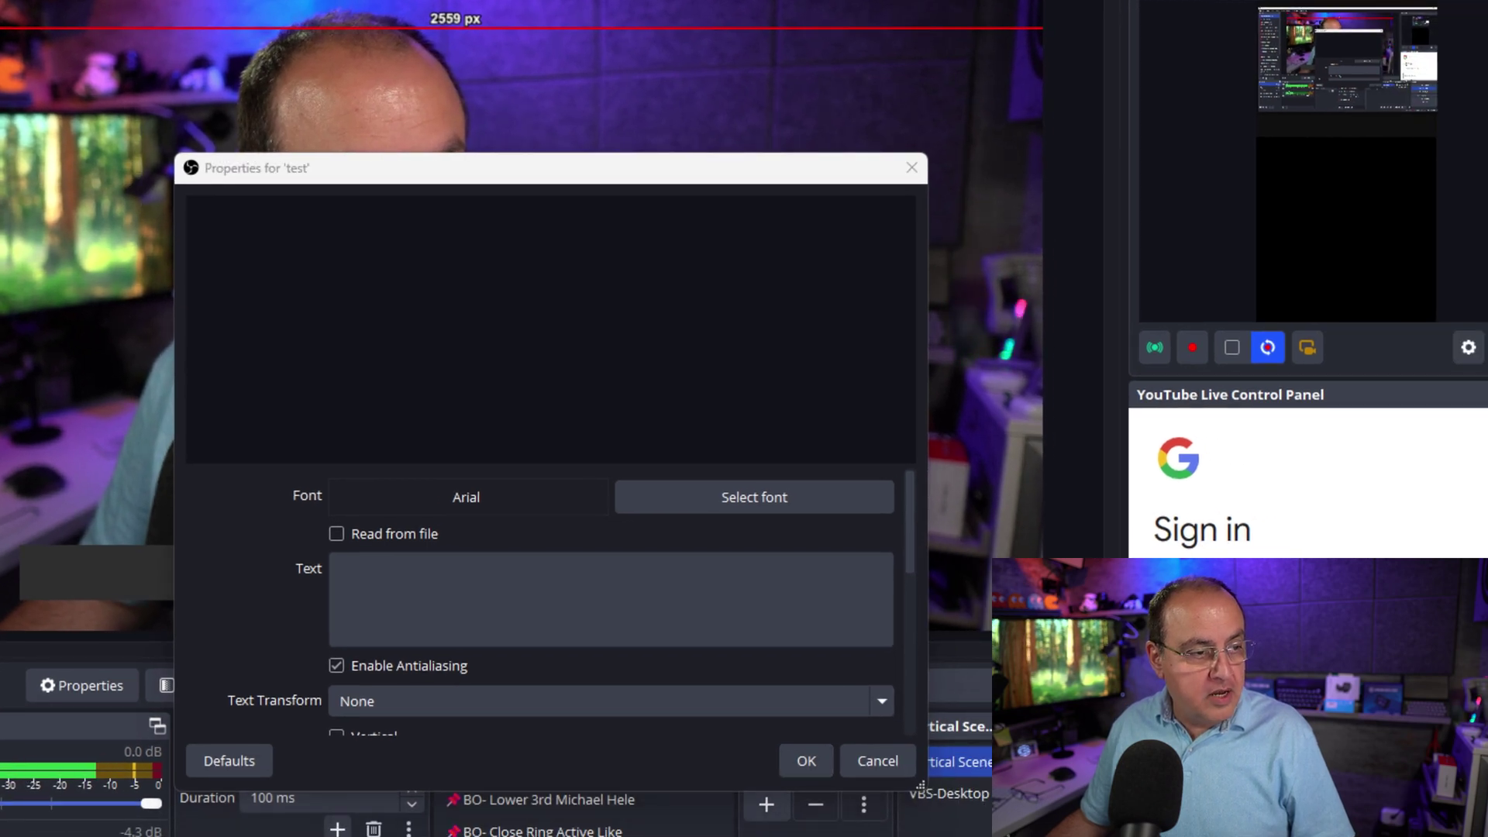
Step: Enter the message starting "Share this video, especially with individuals" and ending "Don't forget to tap subscribe." as the source's text, and move it over the grey bar
left_click(422, 558)
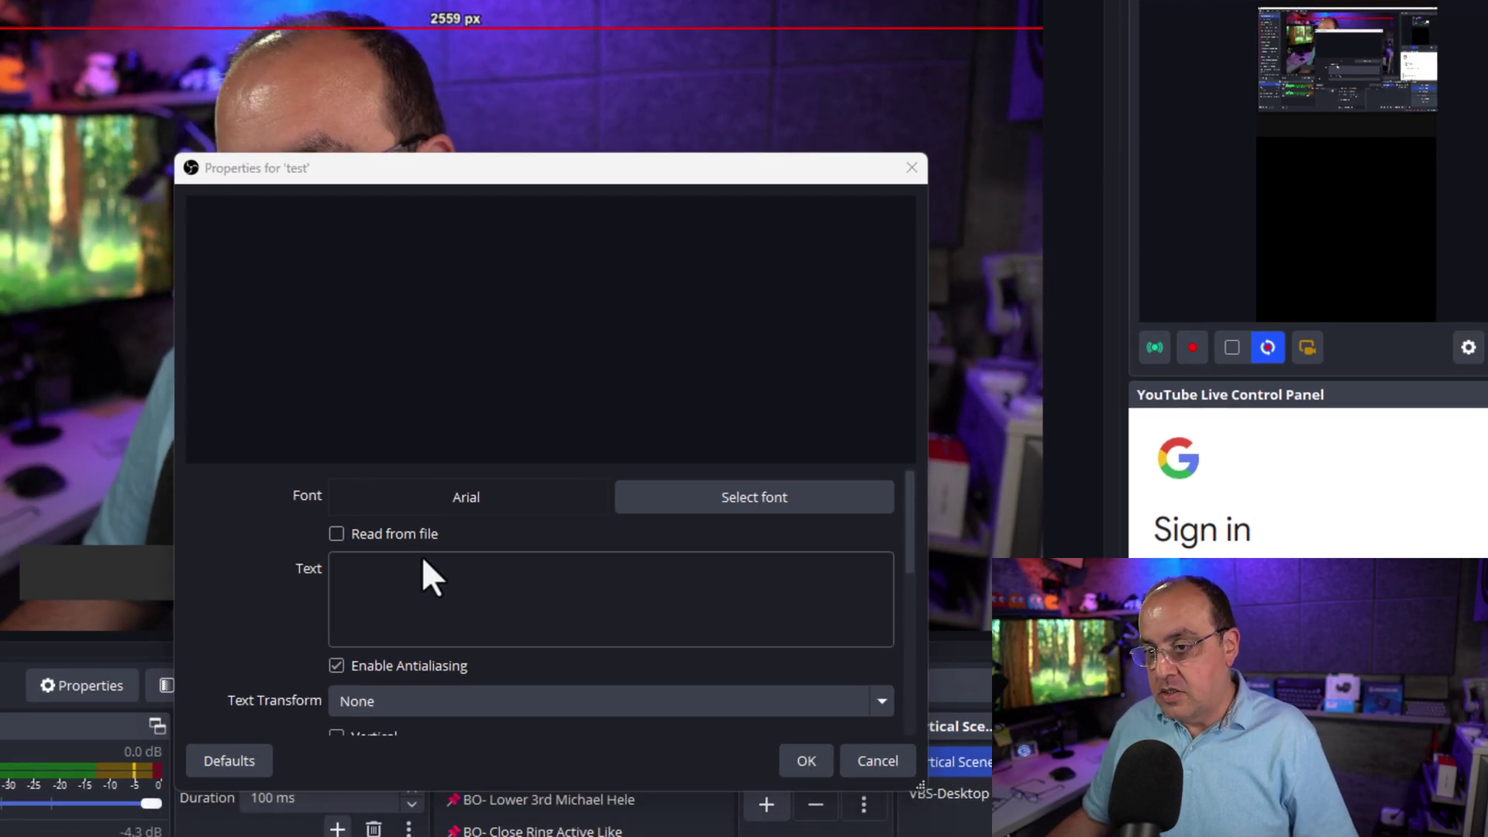
type("Share this video, especially with individuals who may be interested in content creation. Also, hit the thumbs up and like the video if you found it helpful. If you don't like this video, share it with someone you really dislike. Don't forget to tap subscribe.")
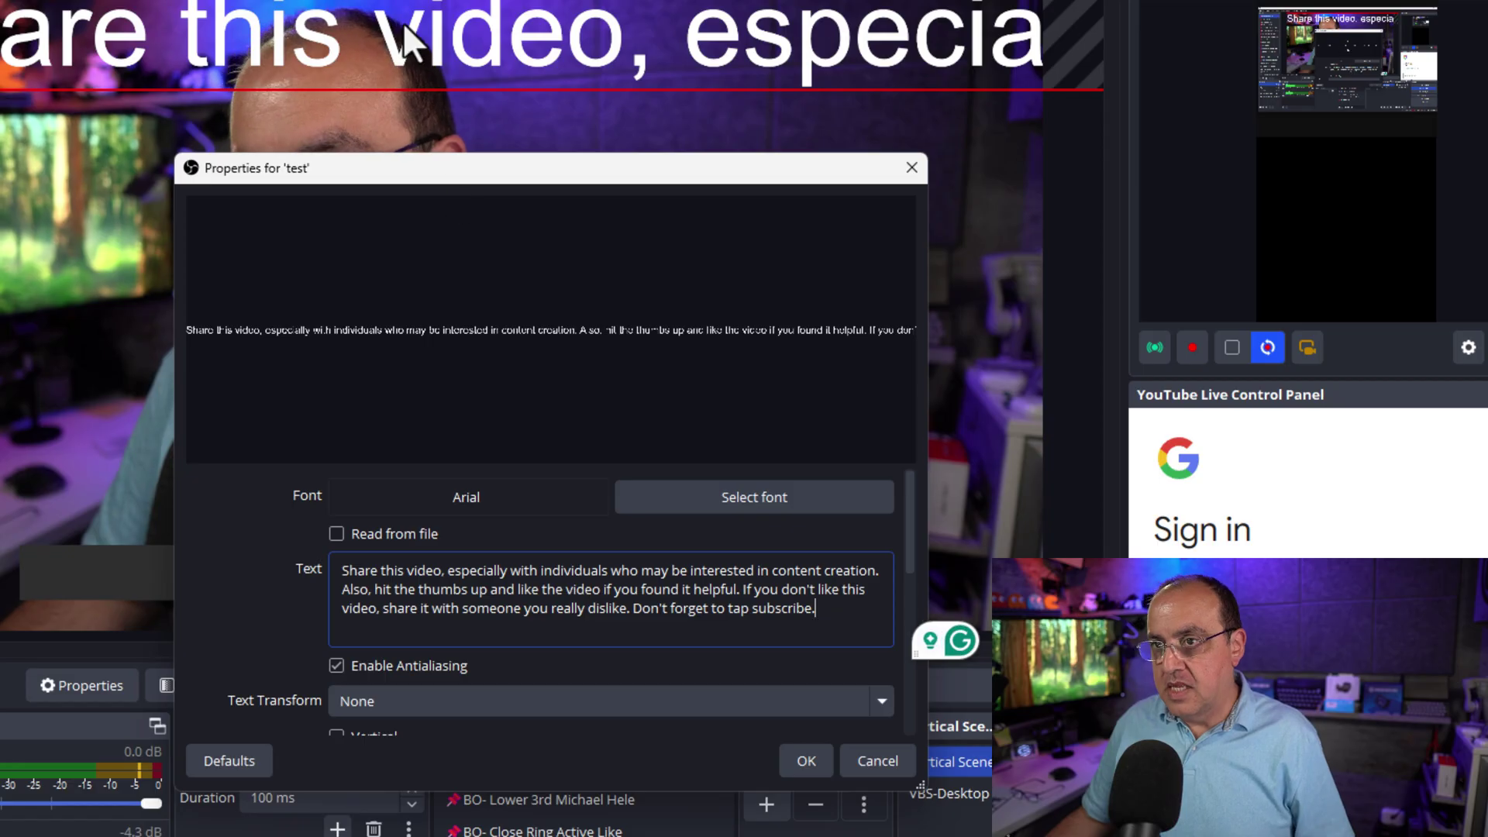
left_click(820, 764)
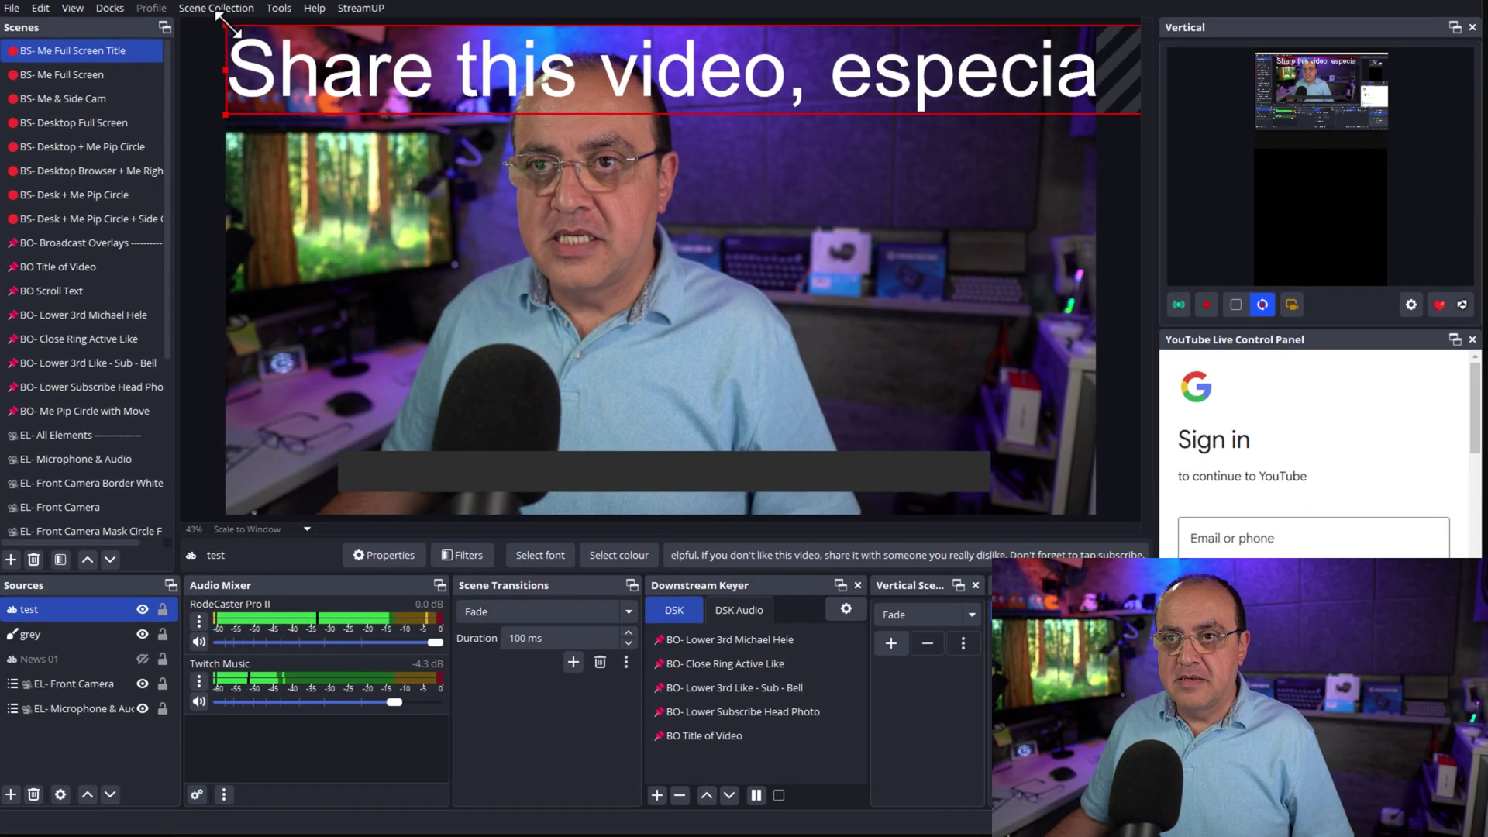
left_click_drag(220, 14, 444, 474)
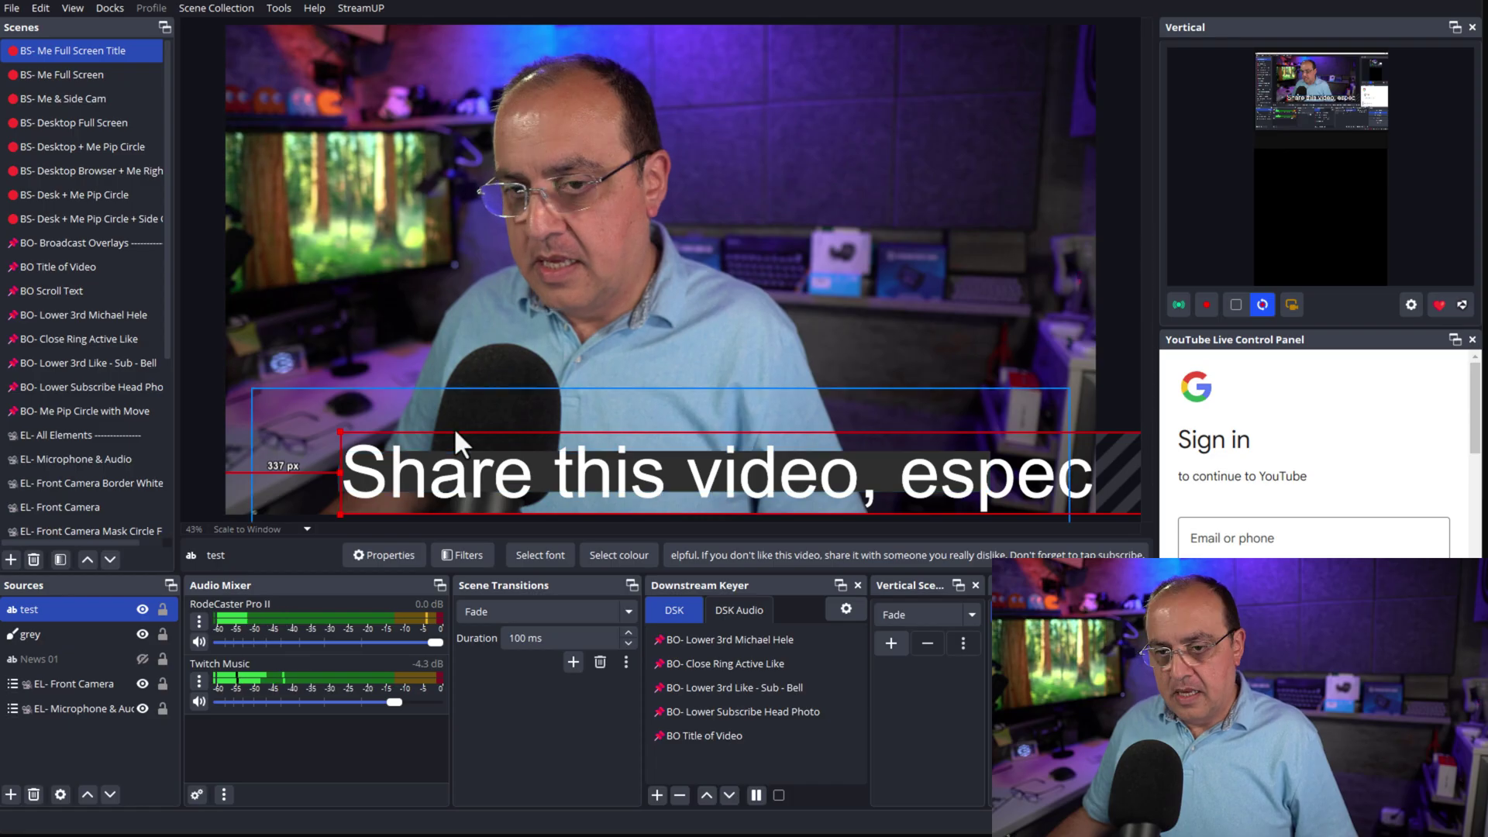
Step: Set the test source's font size to 72, keeping Arial Regular
double_click(82, 614)
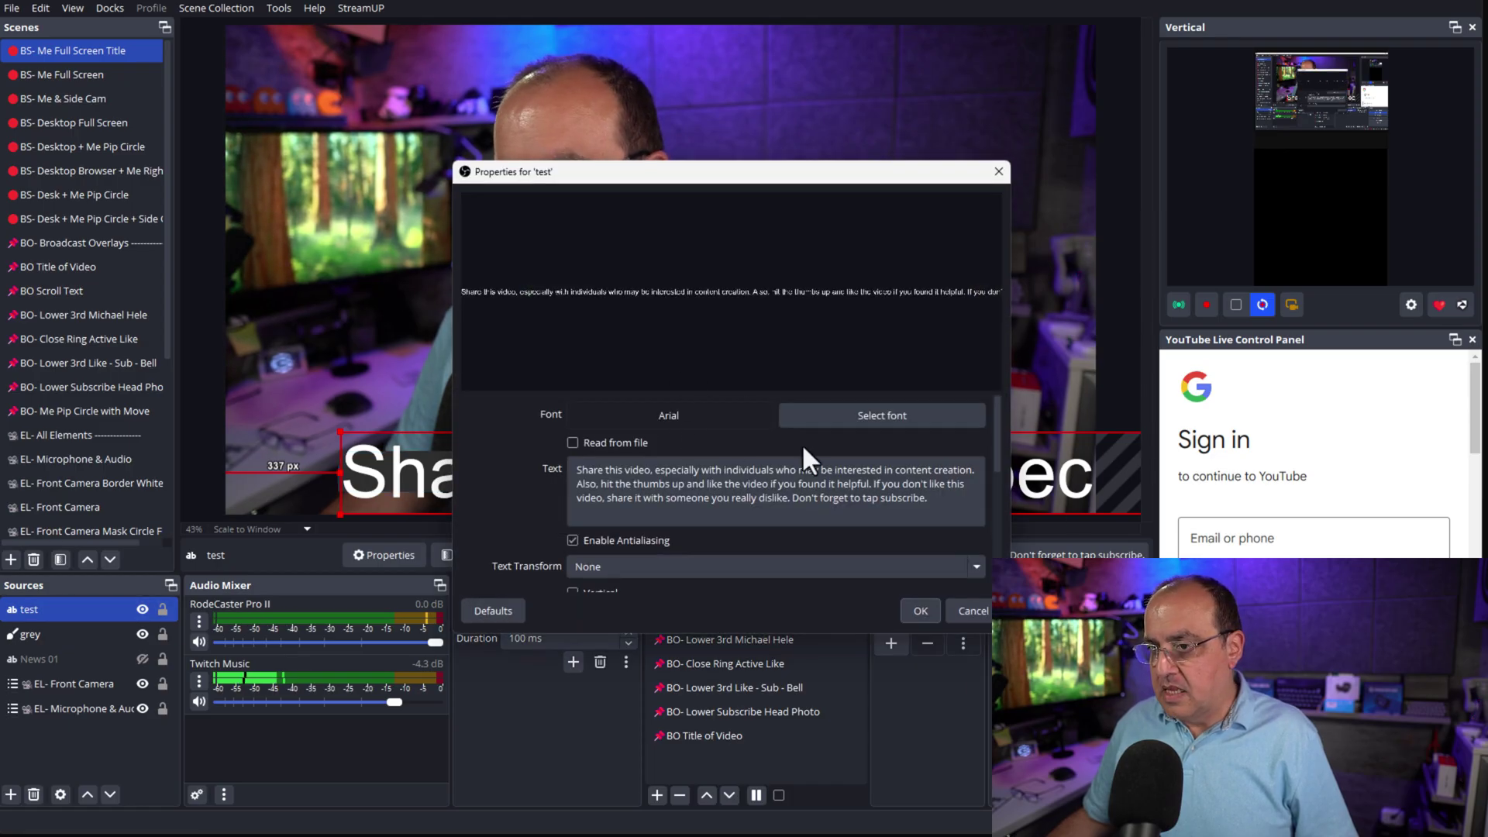
left_click(905, 413)
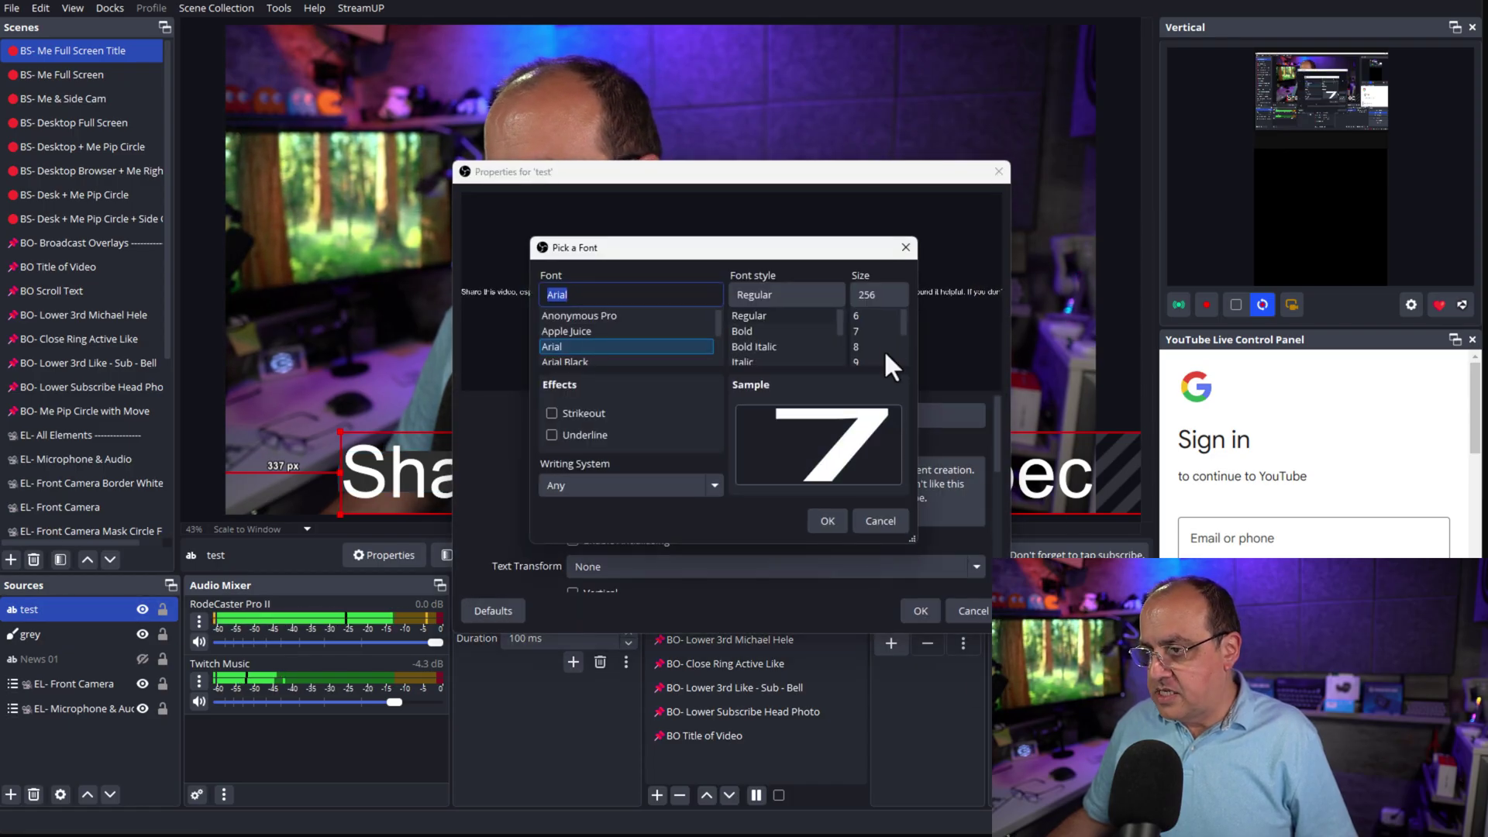
left_click_drag(905, 327, 902, 366)
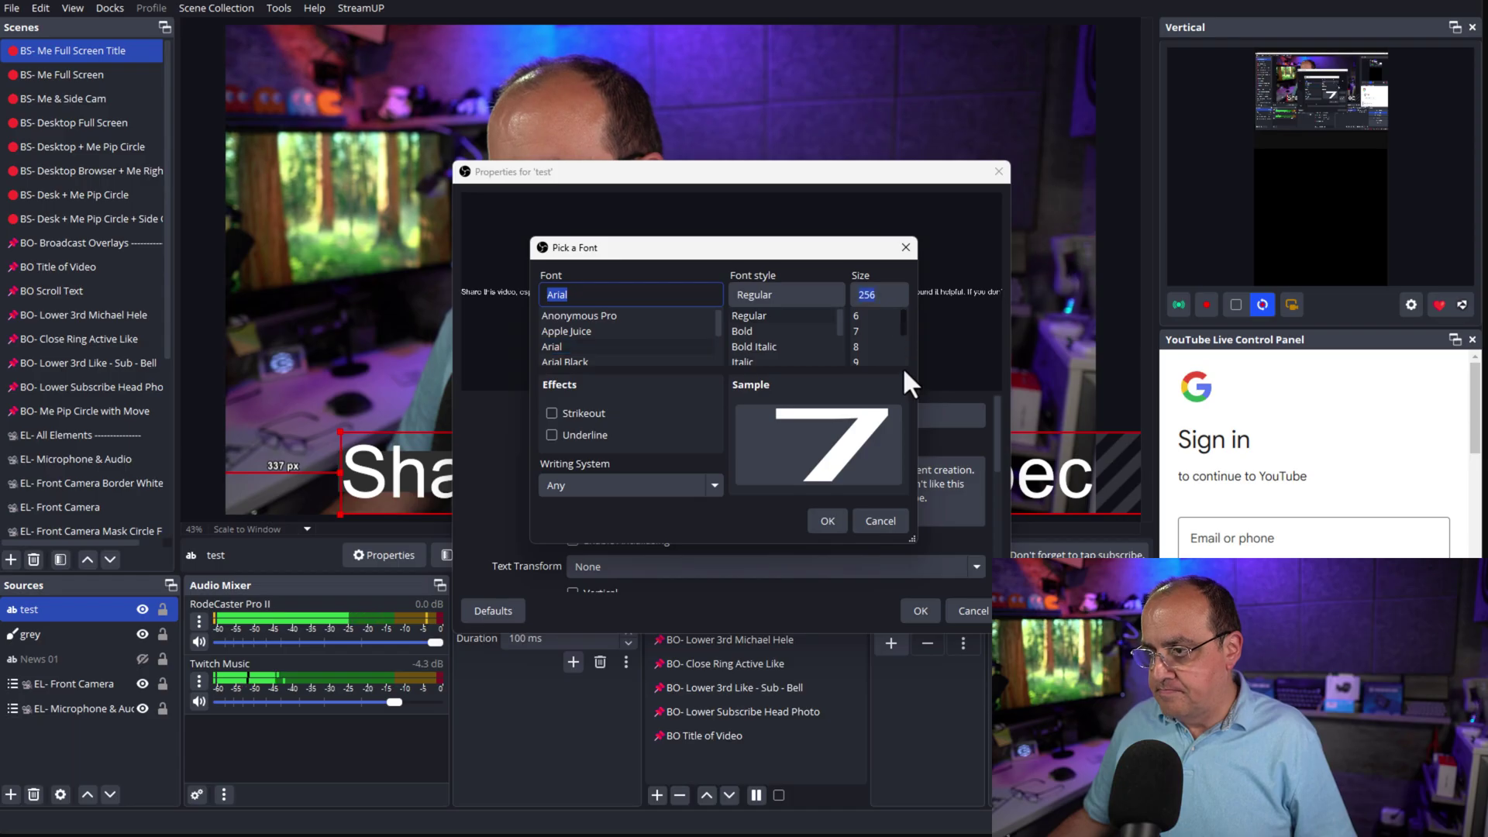
left_click(861, 348)
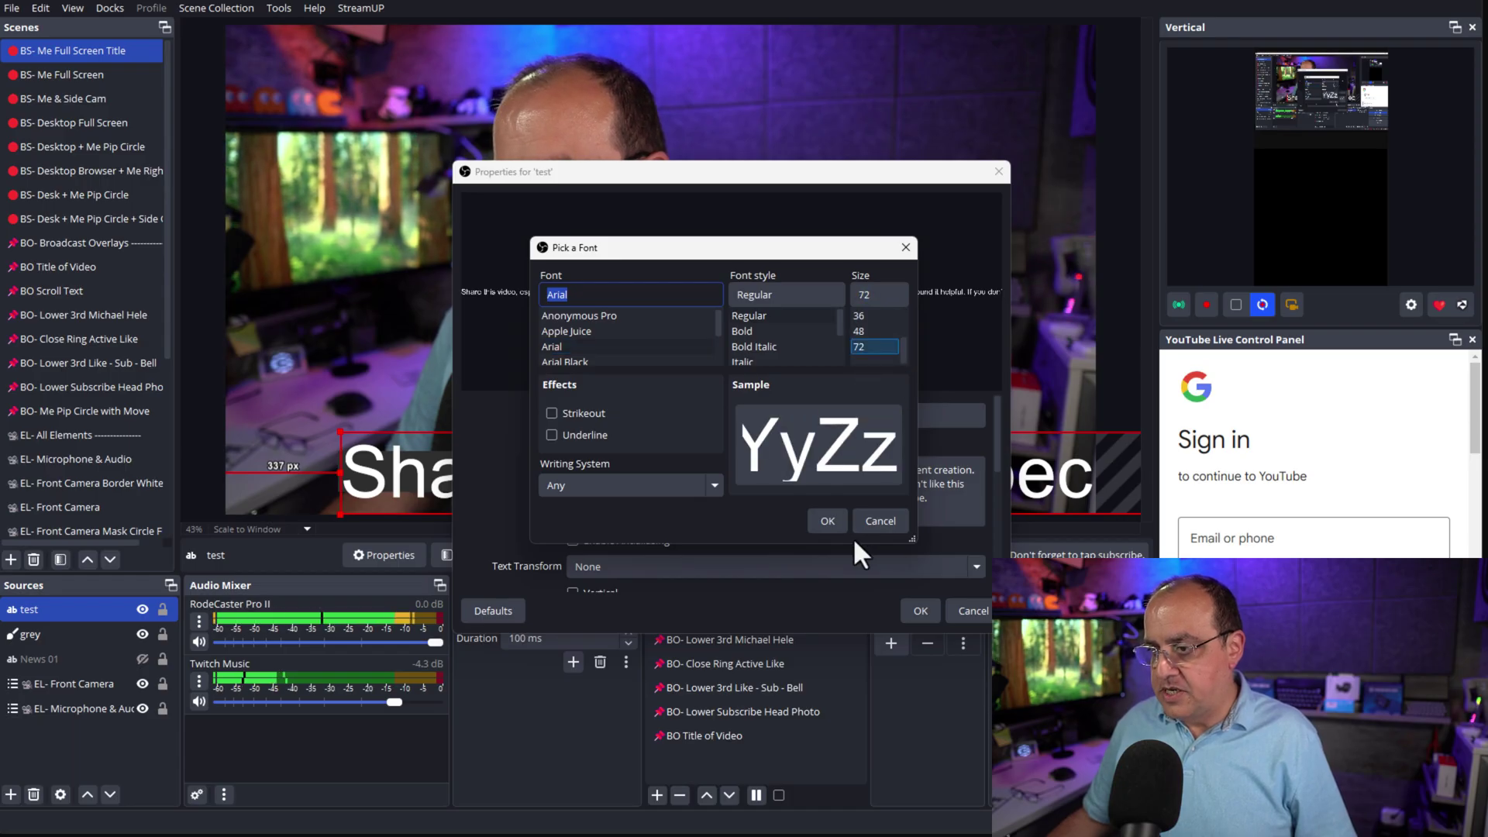
left_click(831, 519)
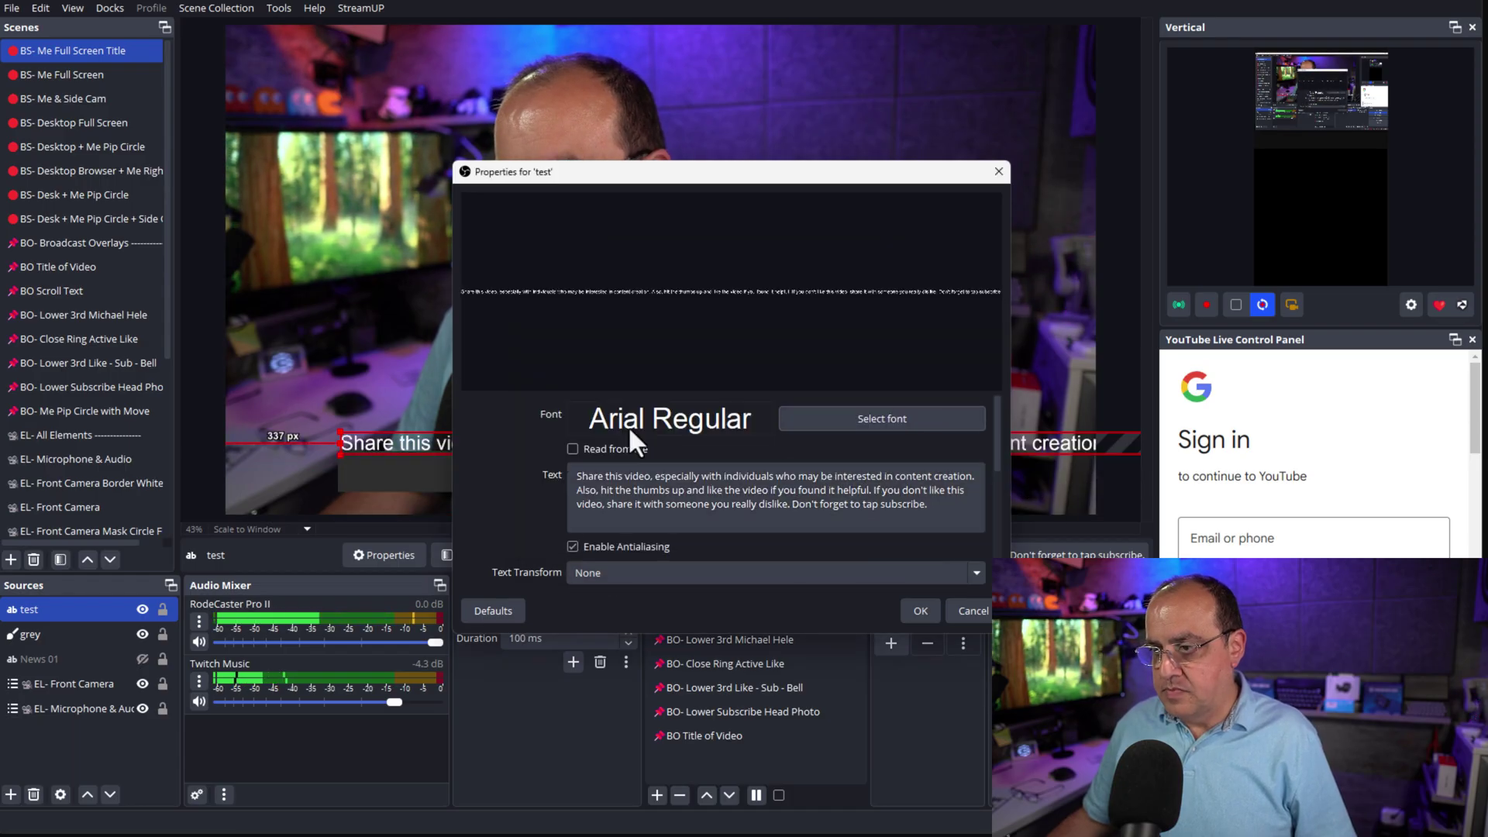
left_click(920, 611)
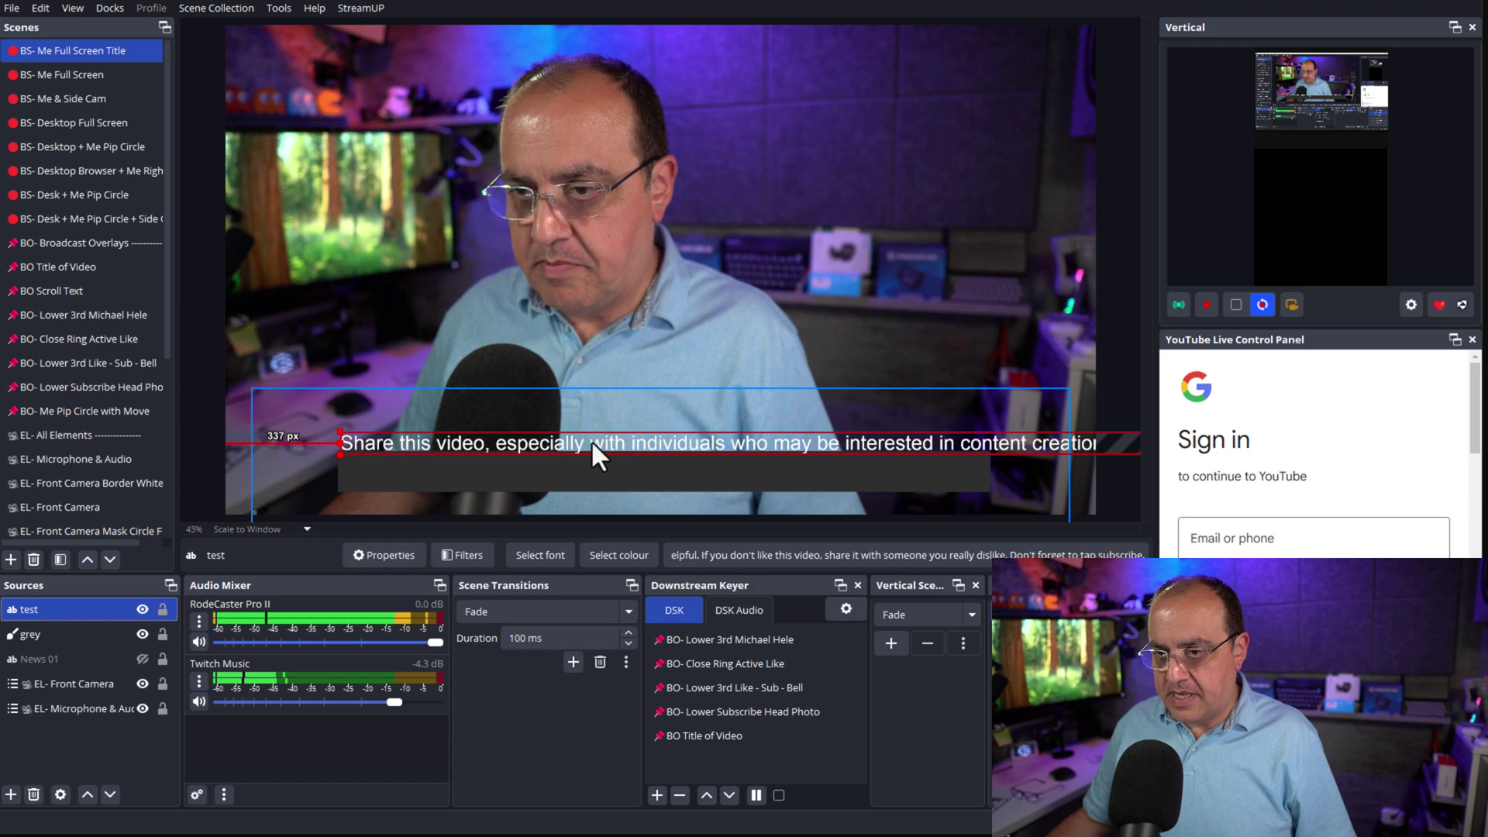
Step: Move the test text down so it sits within the grey bar, about 347 px from the frame's left edge
left_click(594, 437)
left_click(82, 604)
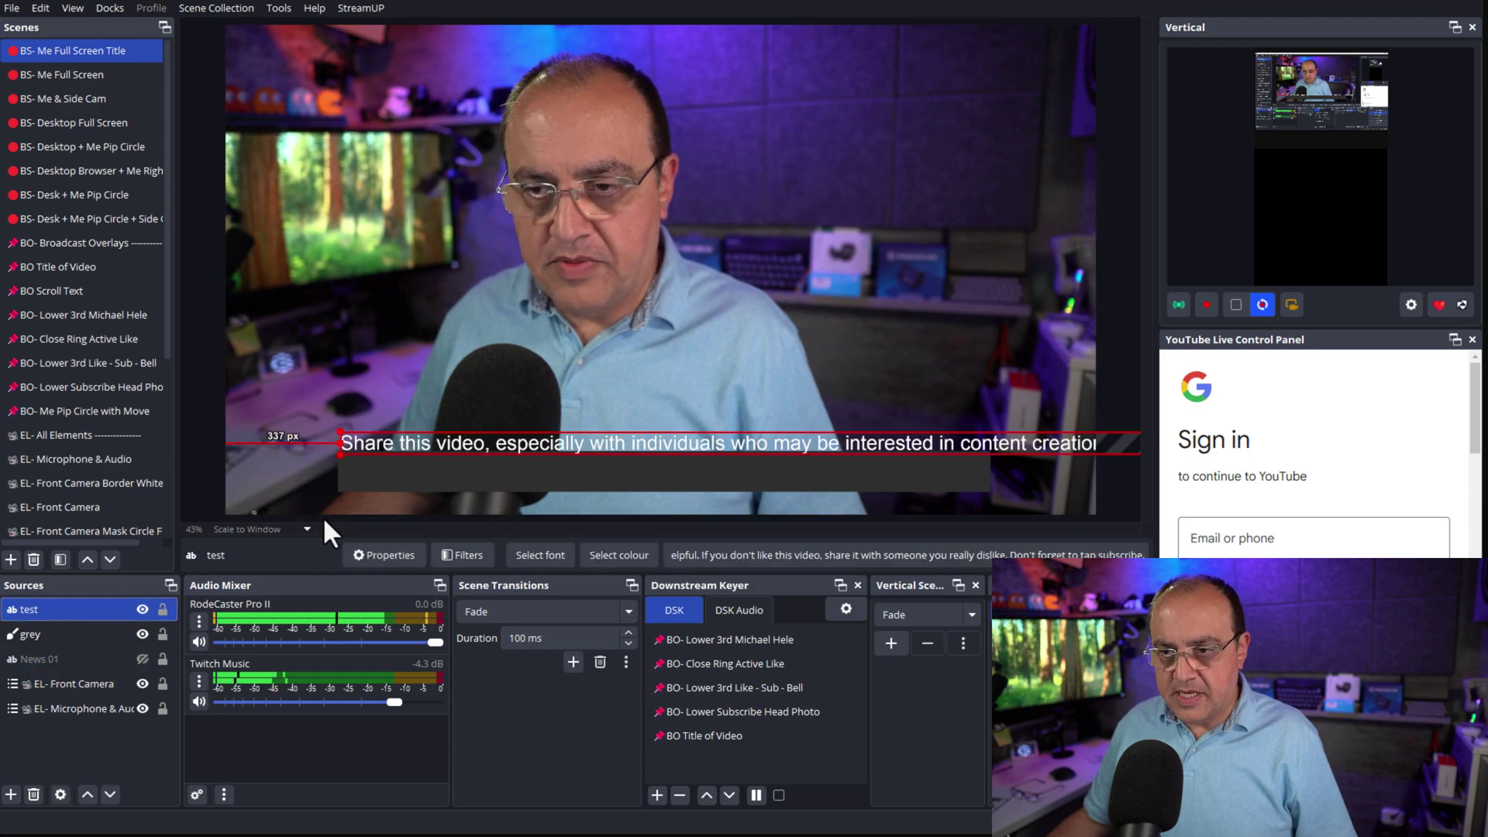
left_click_drag(374, 445, 377, 472)
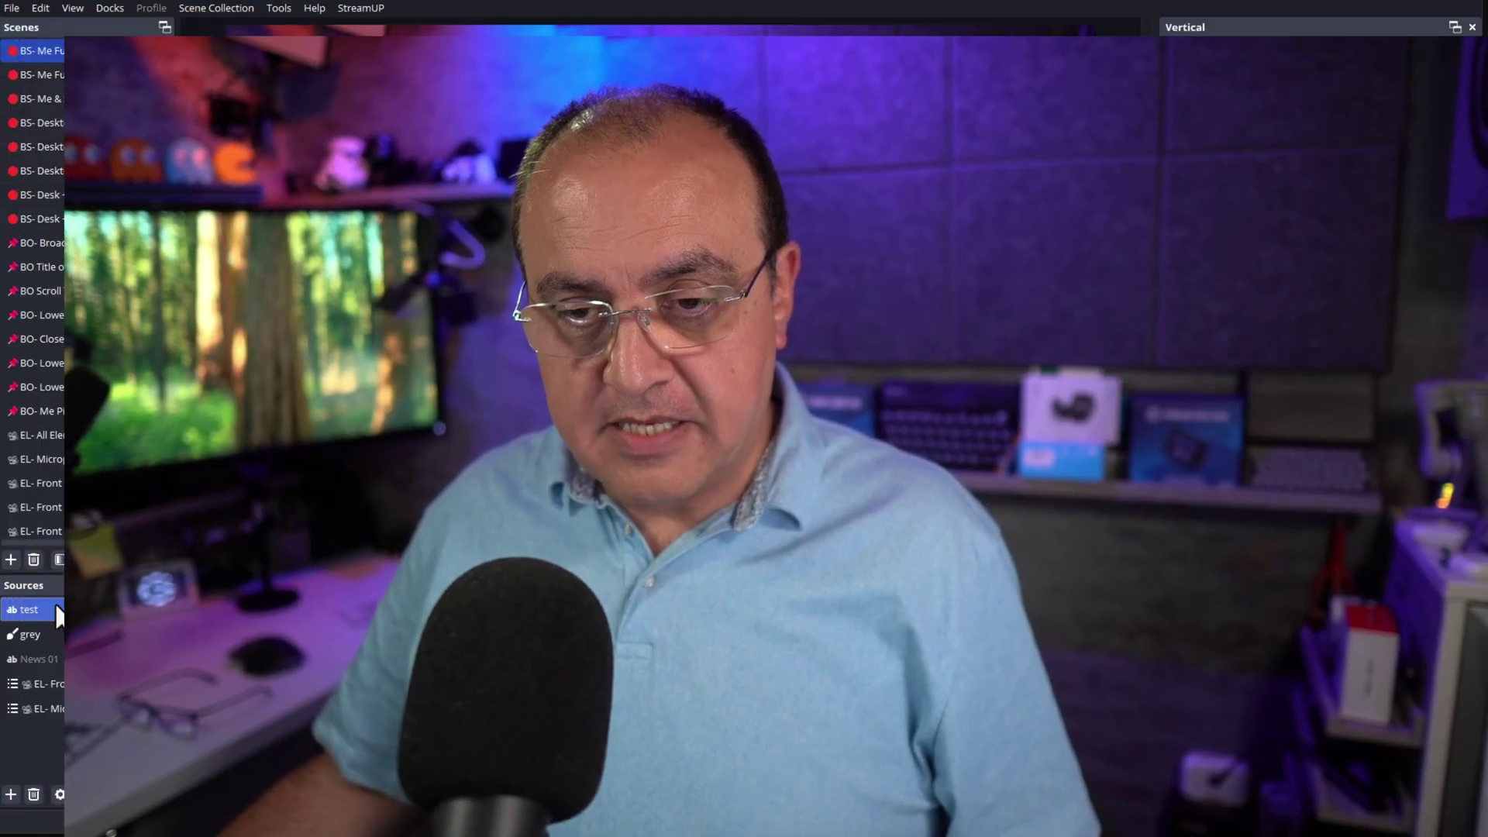
Step: Add a Scroll effect filter named Scroll test to the test text source
right_click(72, 606)
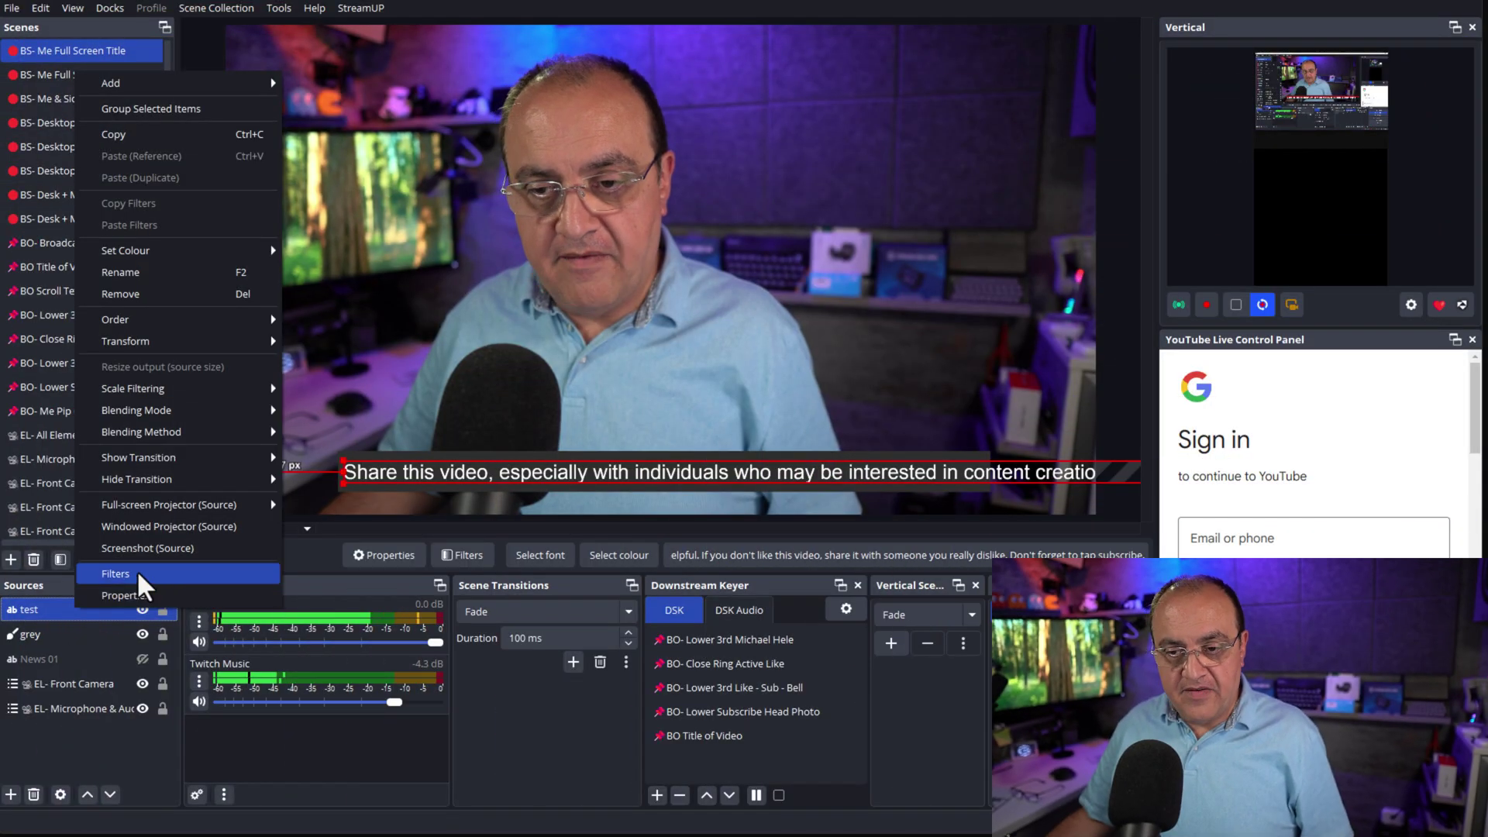
left_click(70, 579)
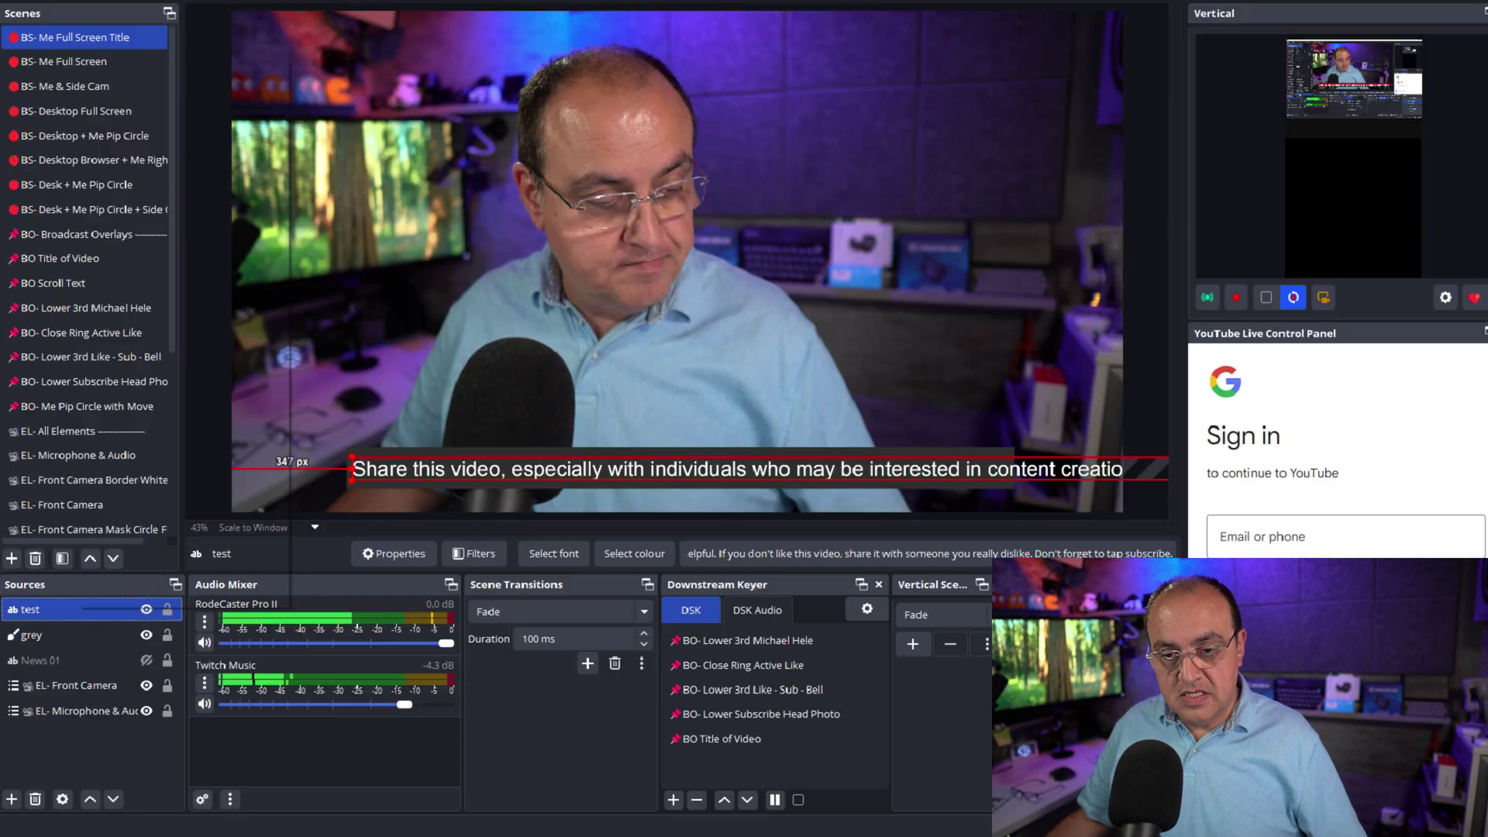
right_click(62, 608)
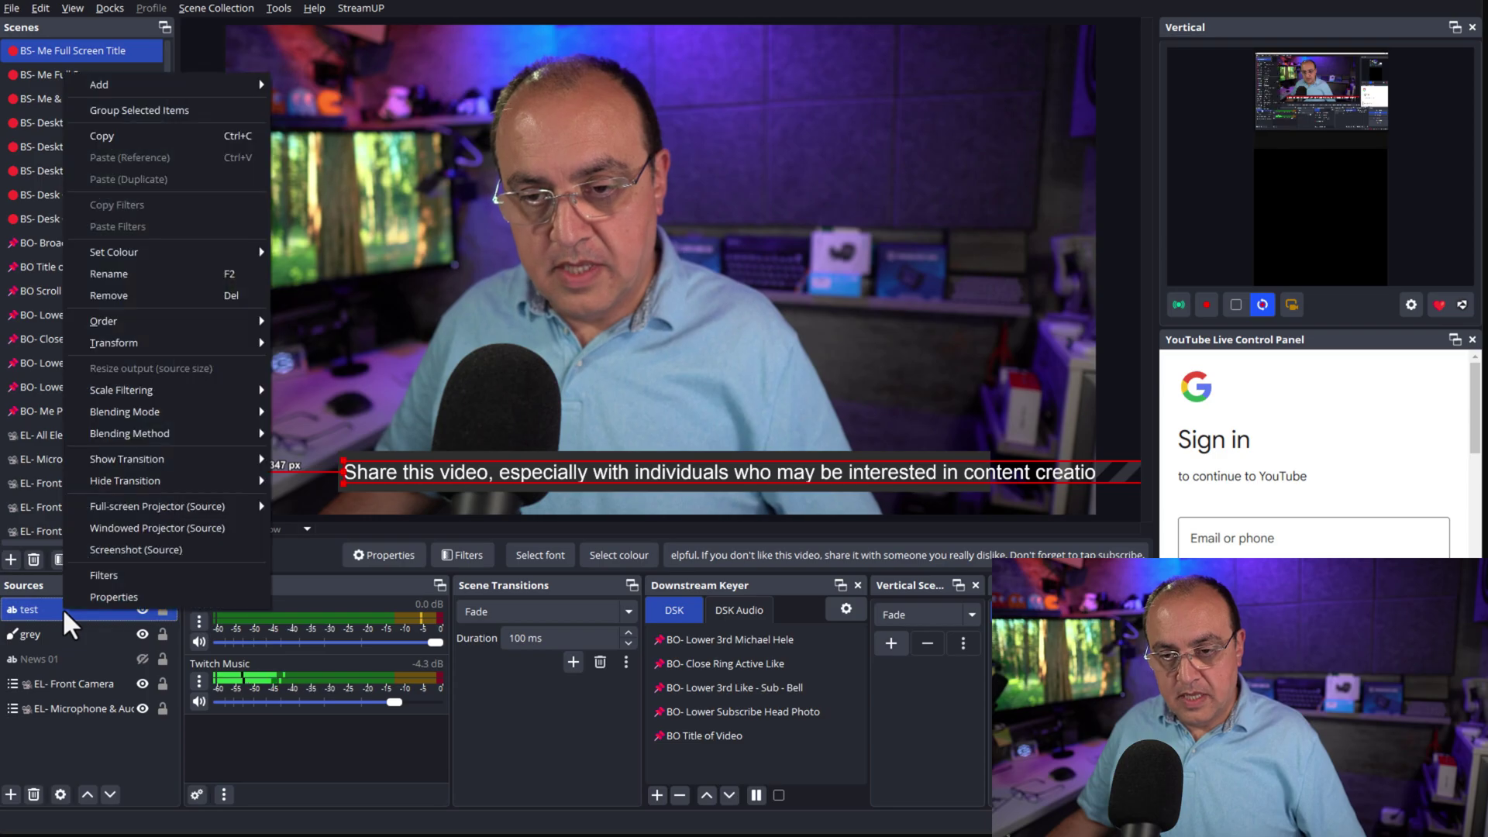
left_click(110, 578)
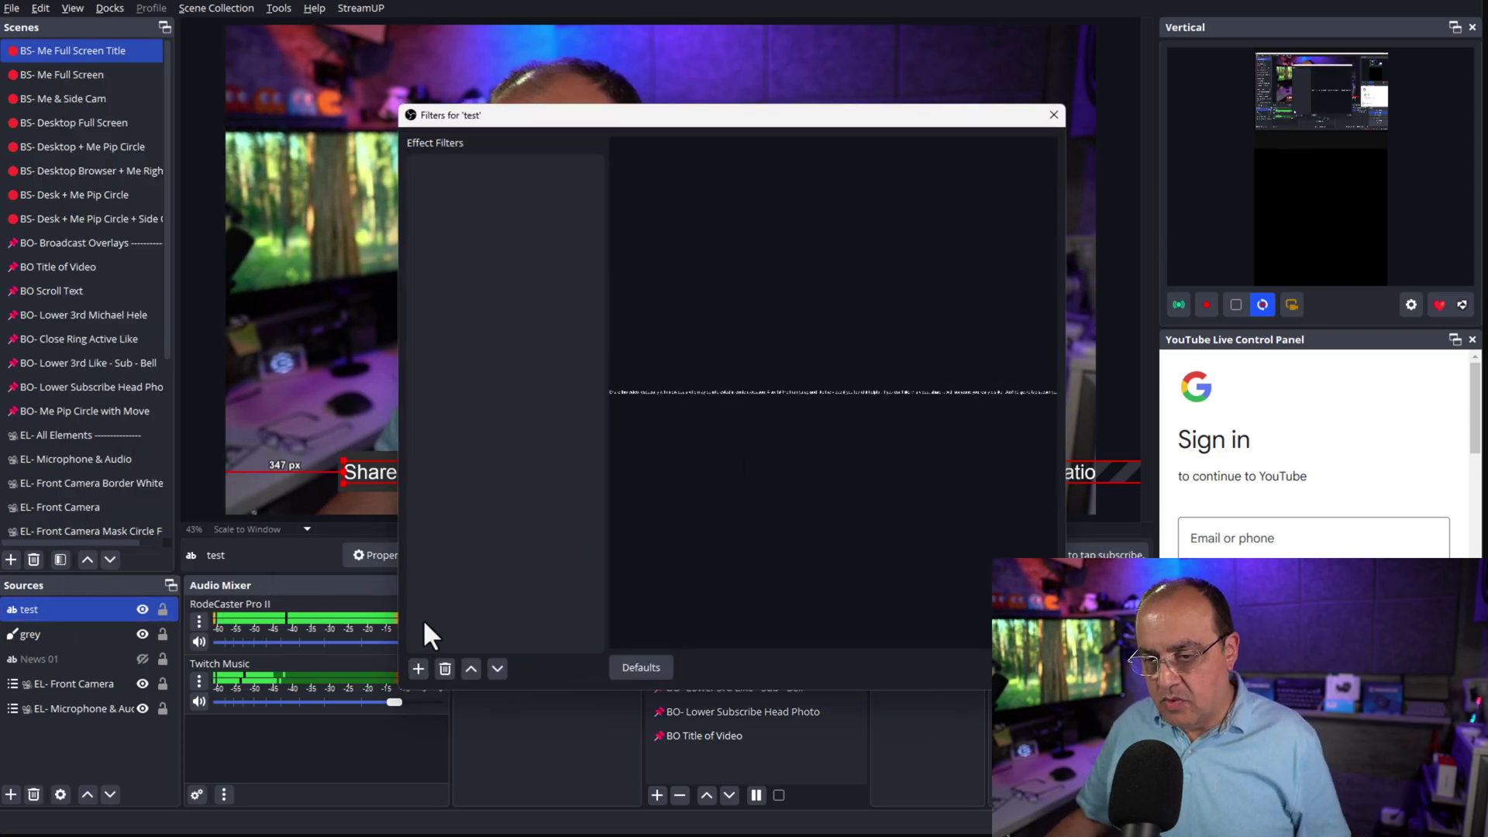
left_click(417, 666)
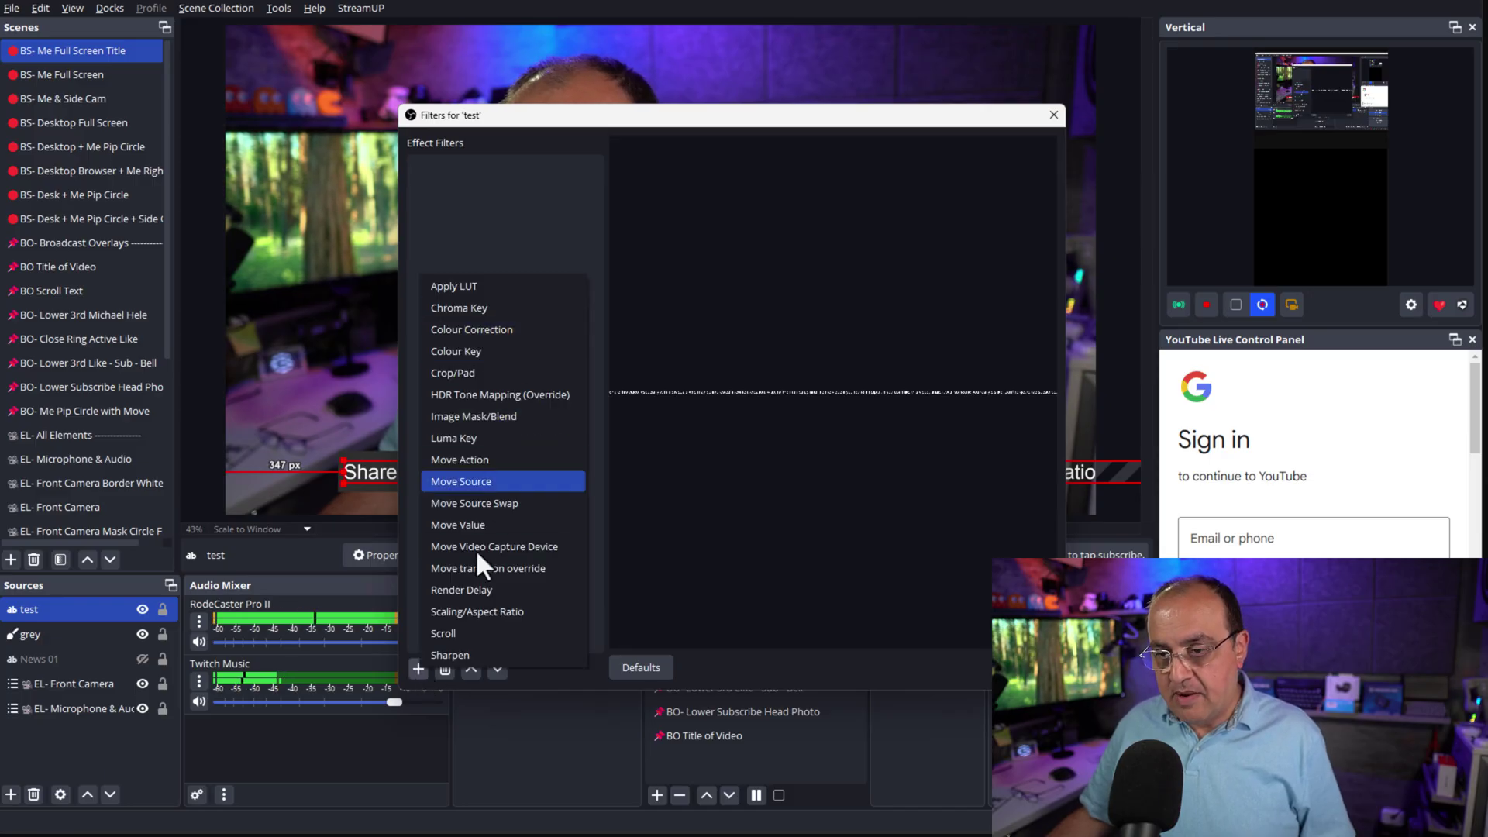
left_click(455, 633)
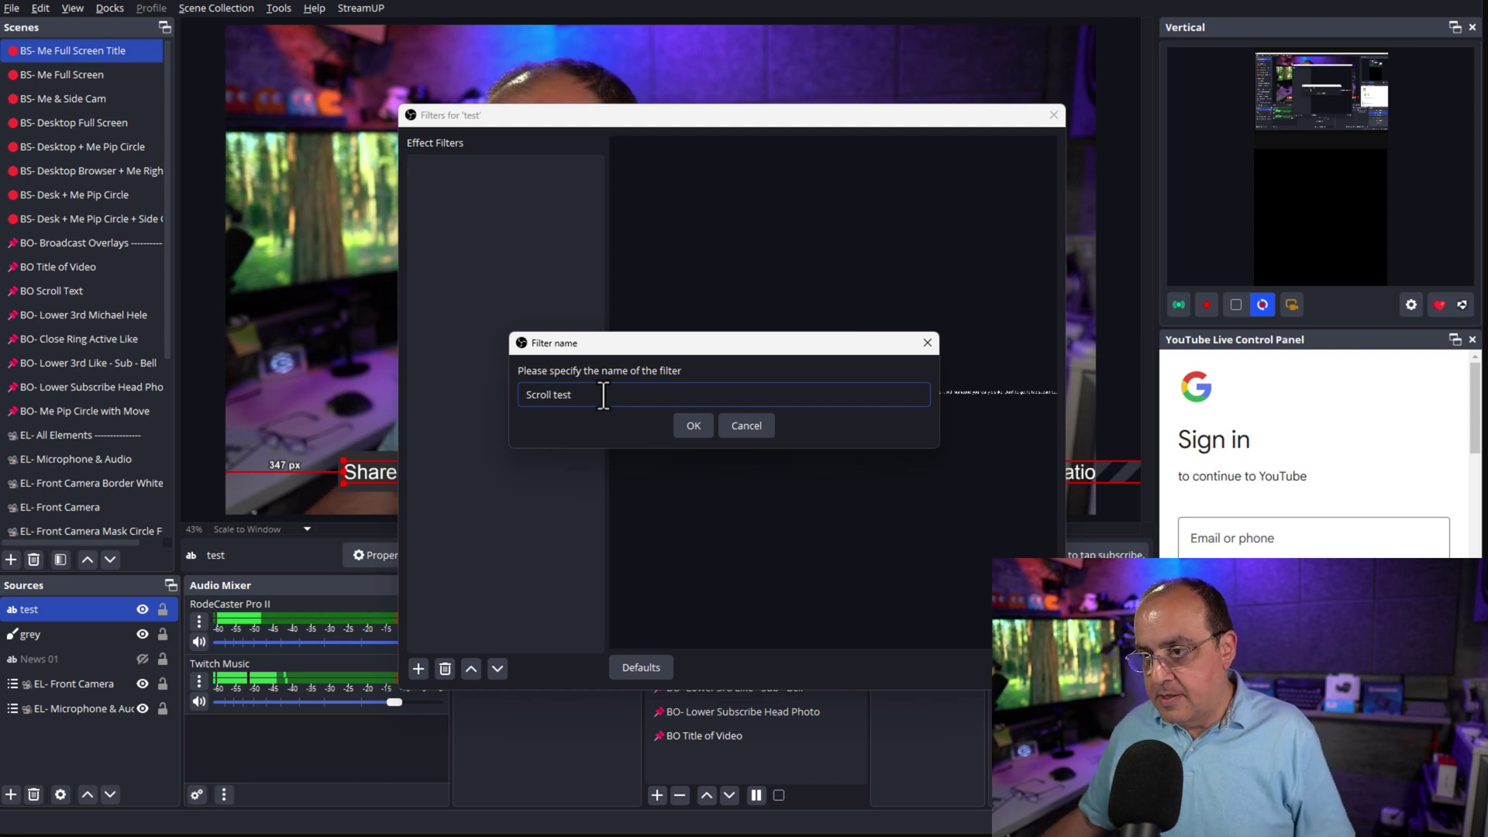
left_click(692, 423)
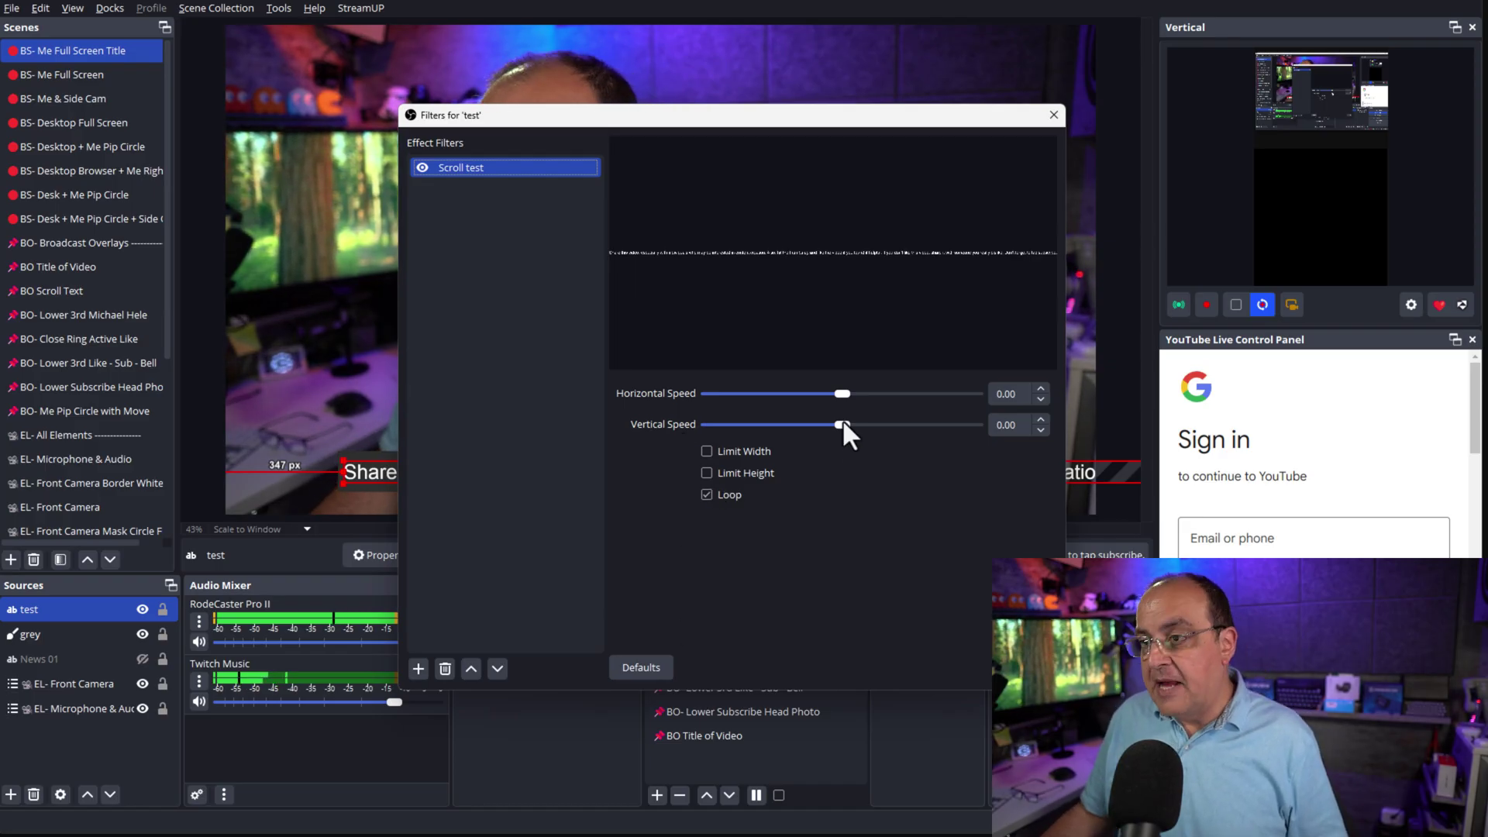
Step: Enable Limit Width on the Scroll test filter and set the width to 1920
left_click_drag(786, 115, 663, 101)
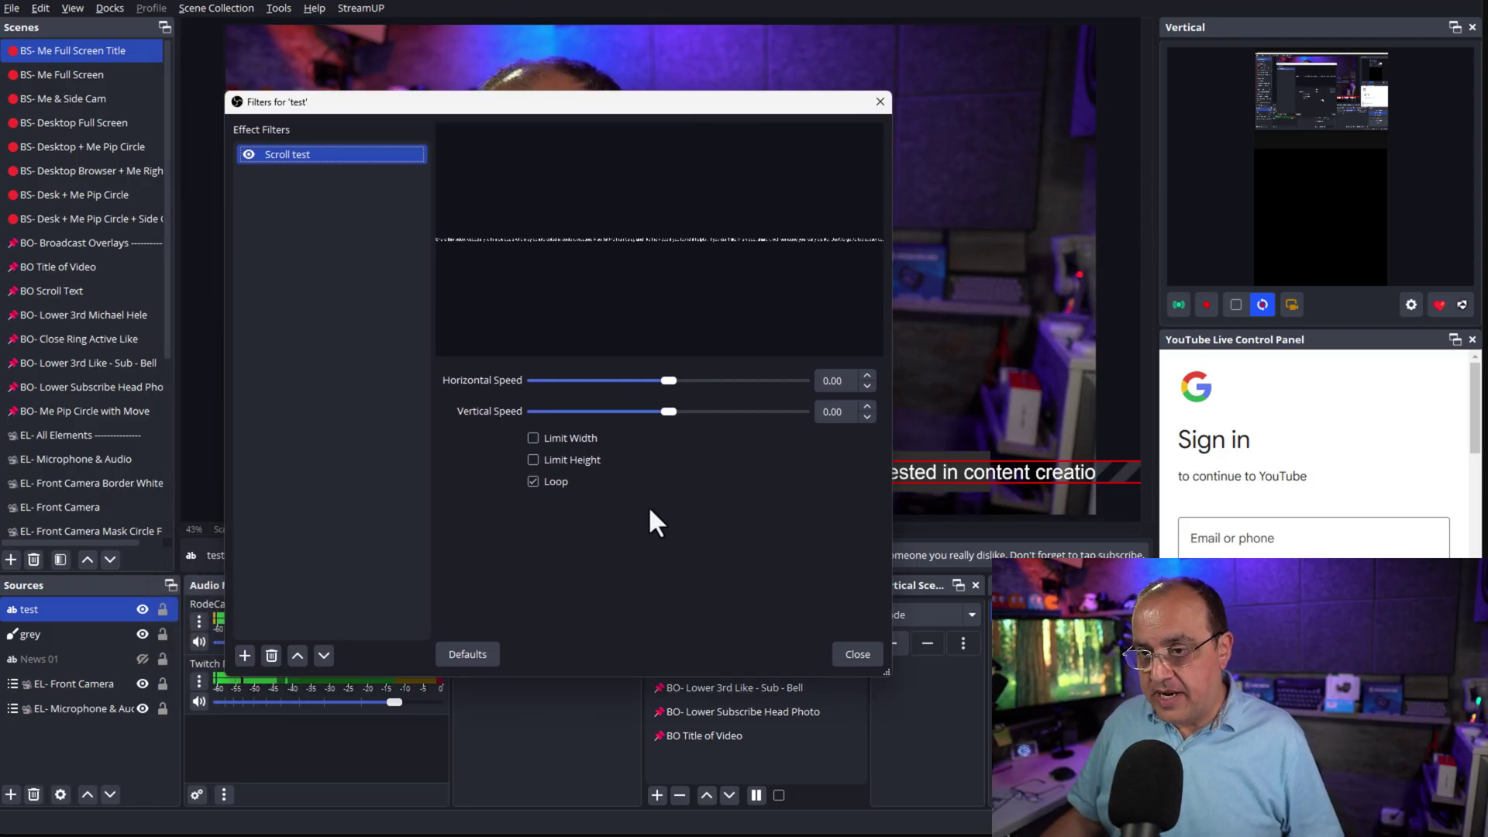
left_click(533, 439)
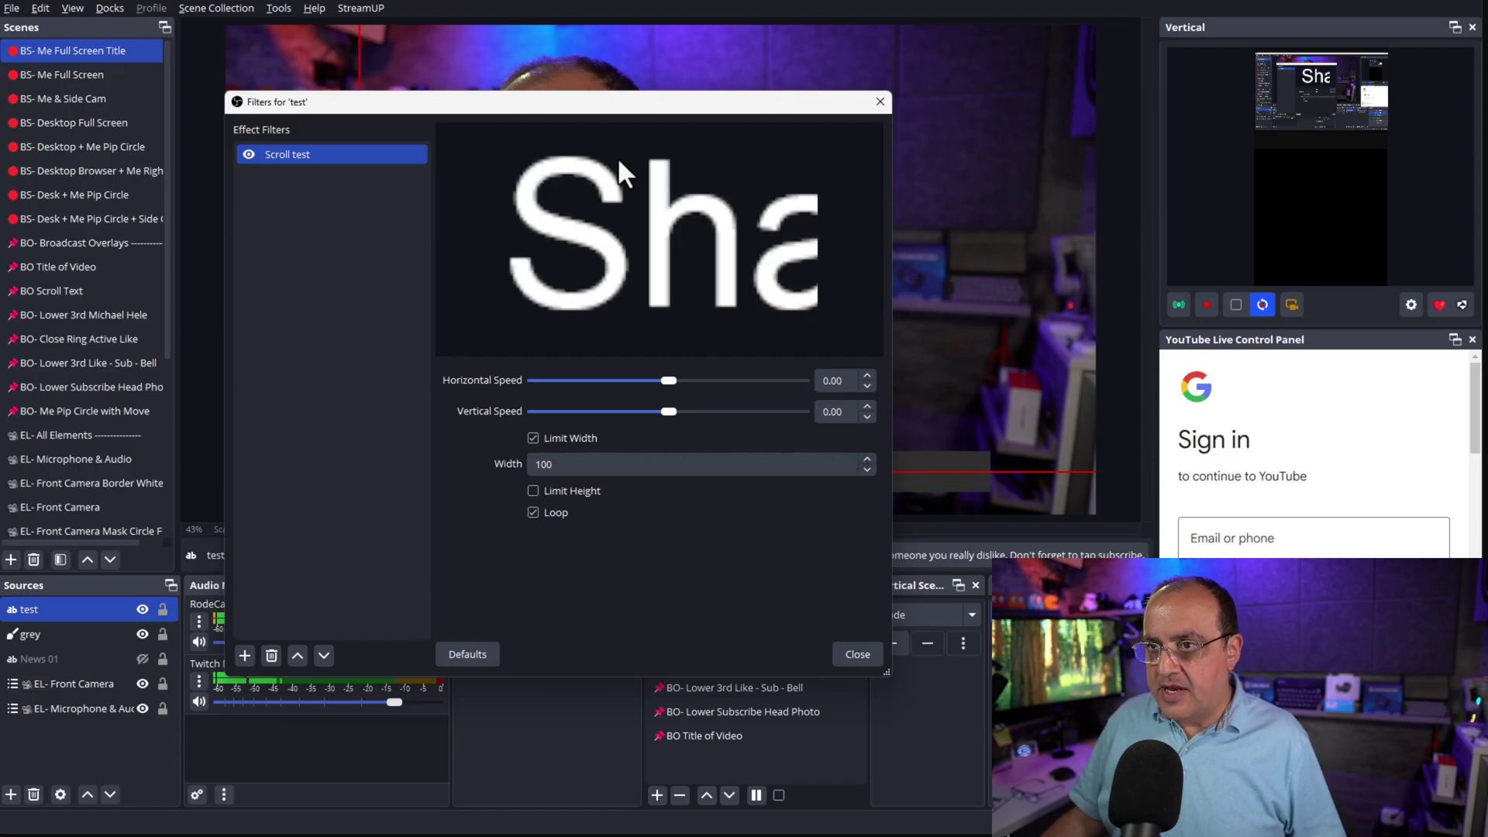
left_click_drag(581, 101, 810, 81)
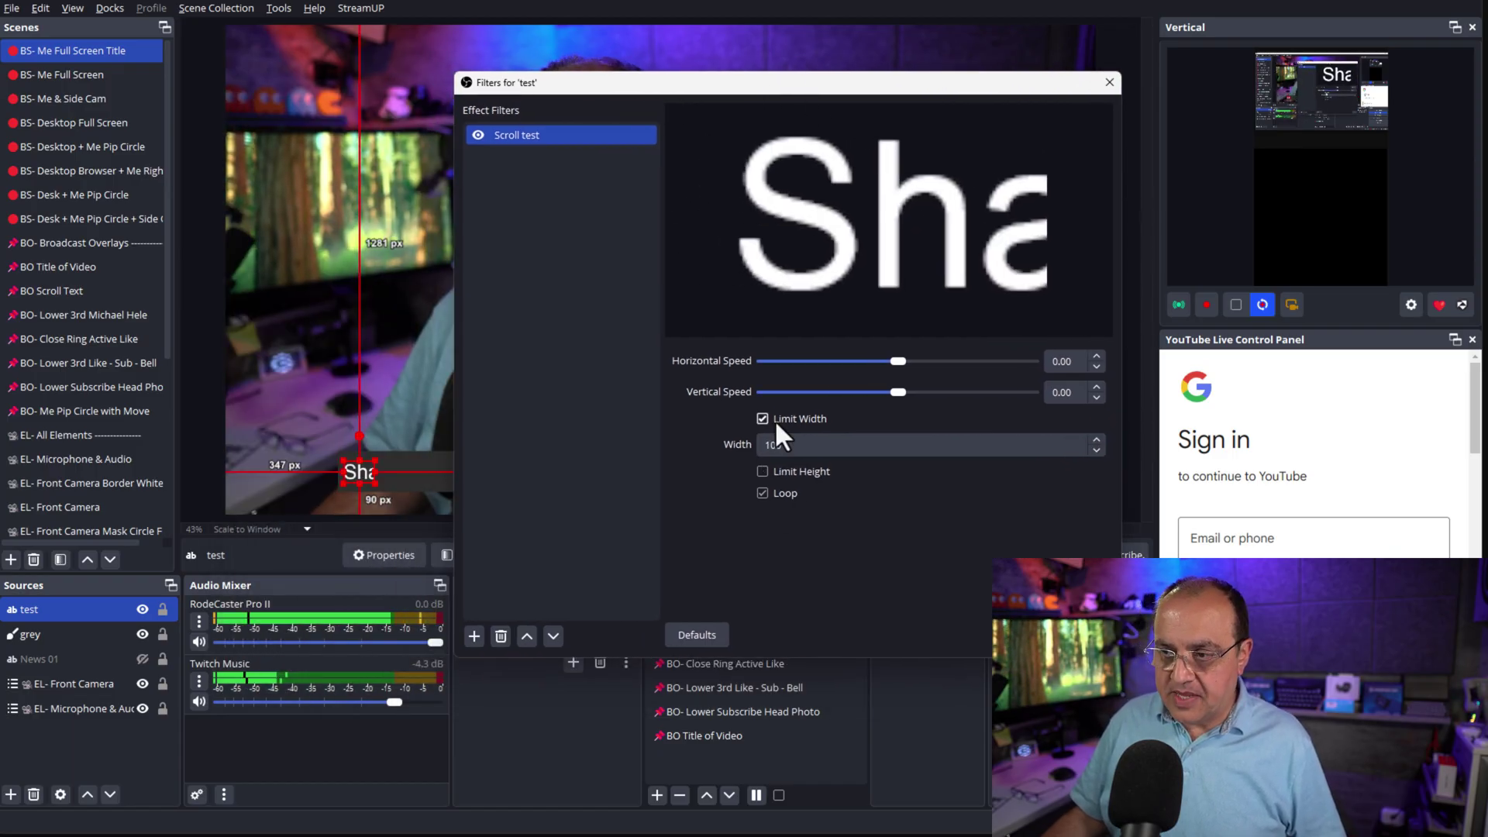
type("1")
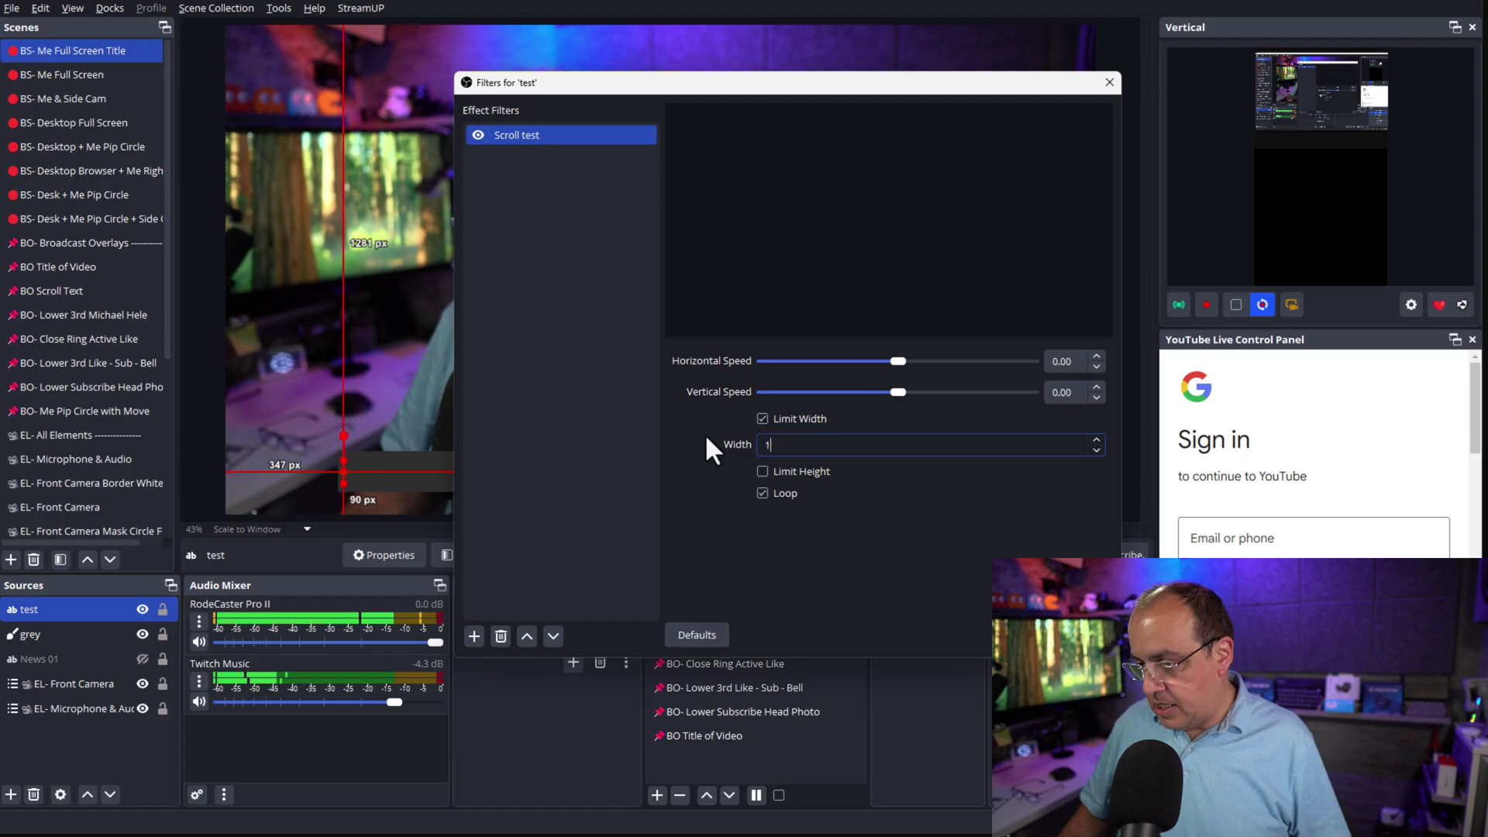
type("920")
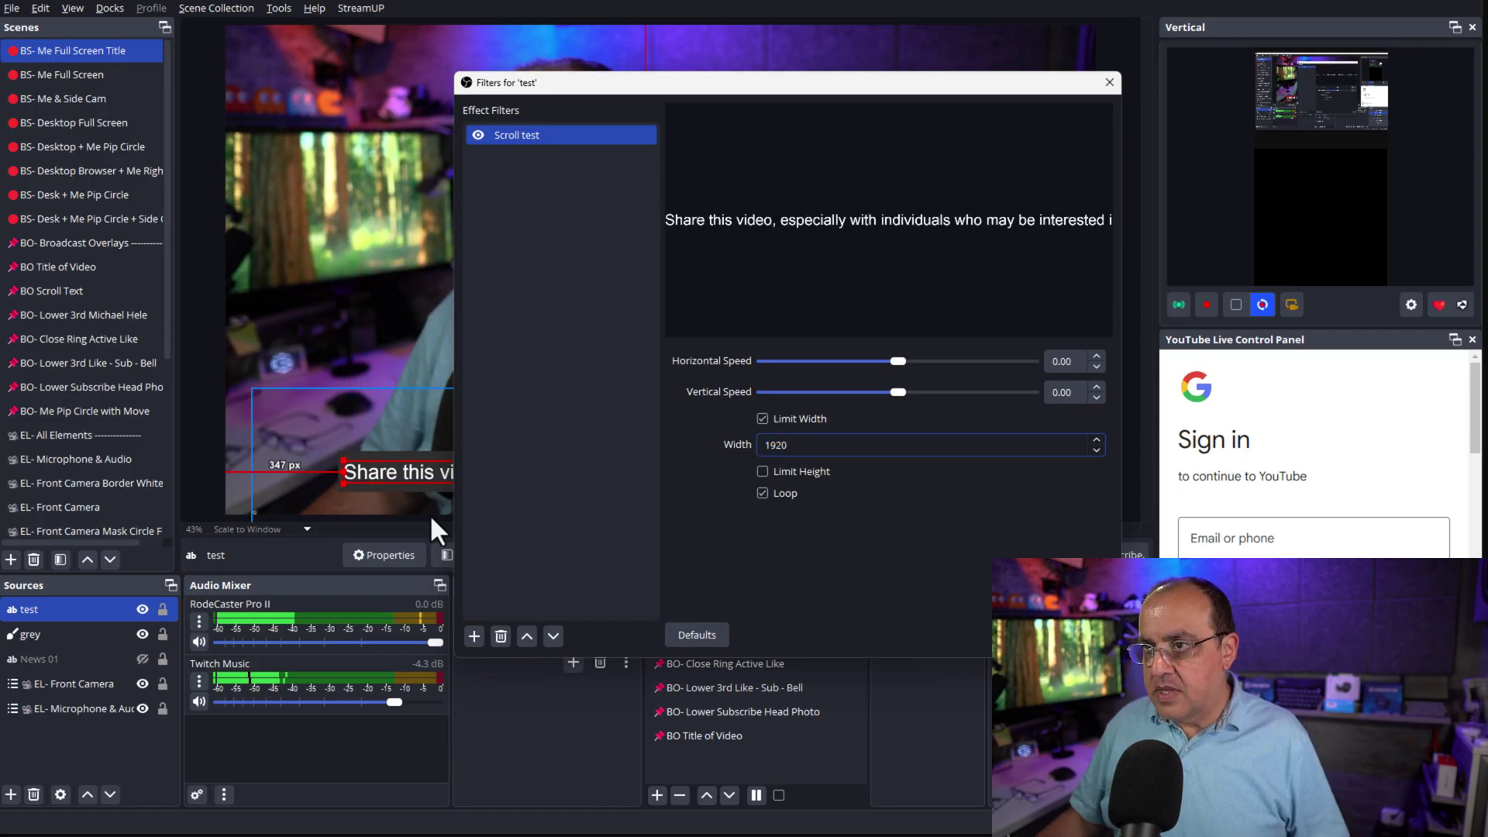
Step: Set the Scroll test filter's width to 2000 so the text fits within the grey bar
left_click_drag(707, 85, 474, 155)
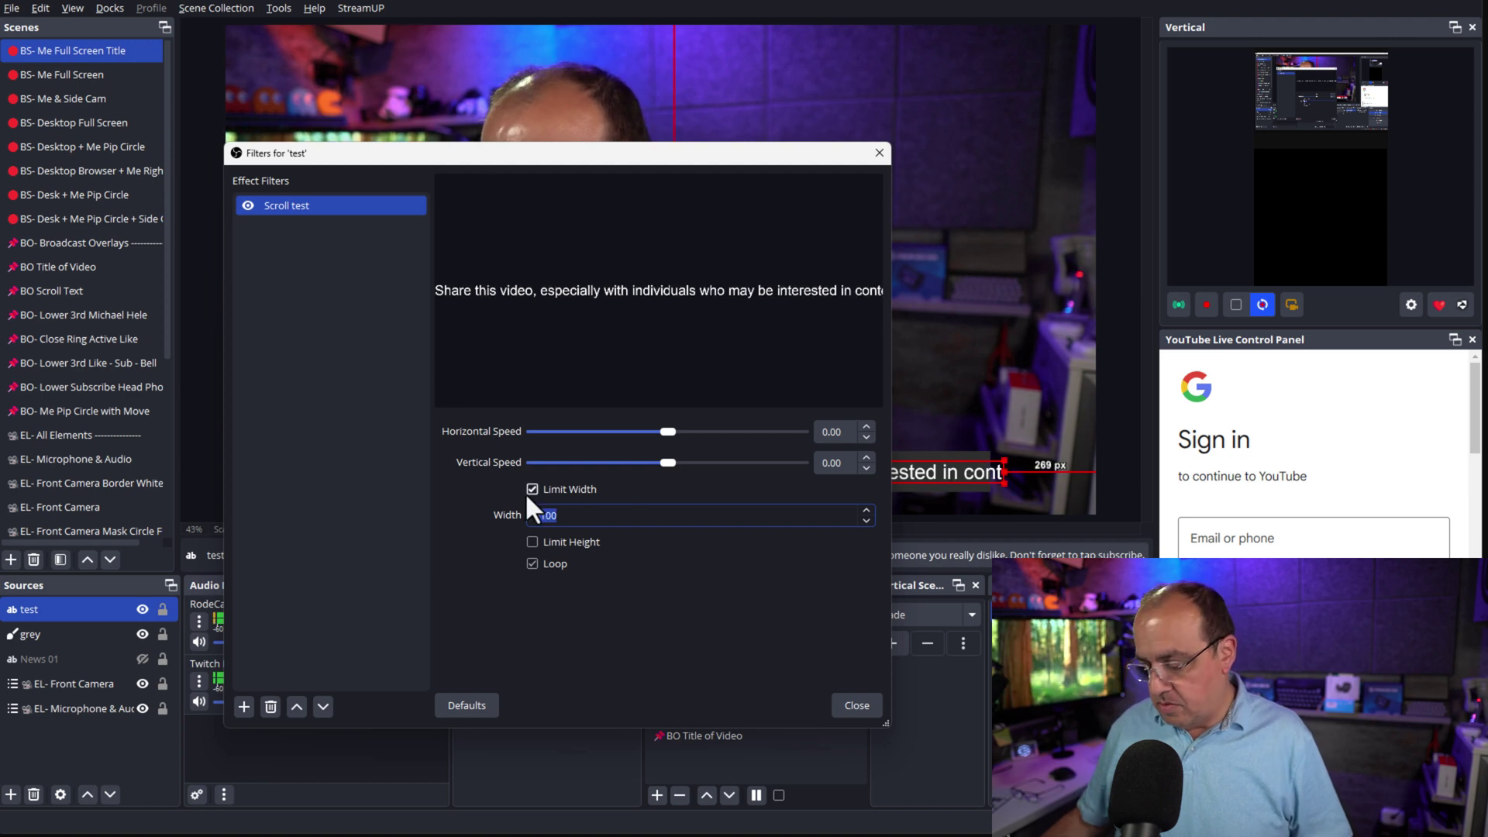
type("10")
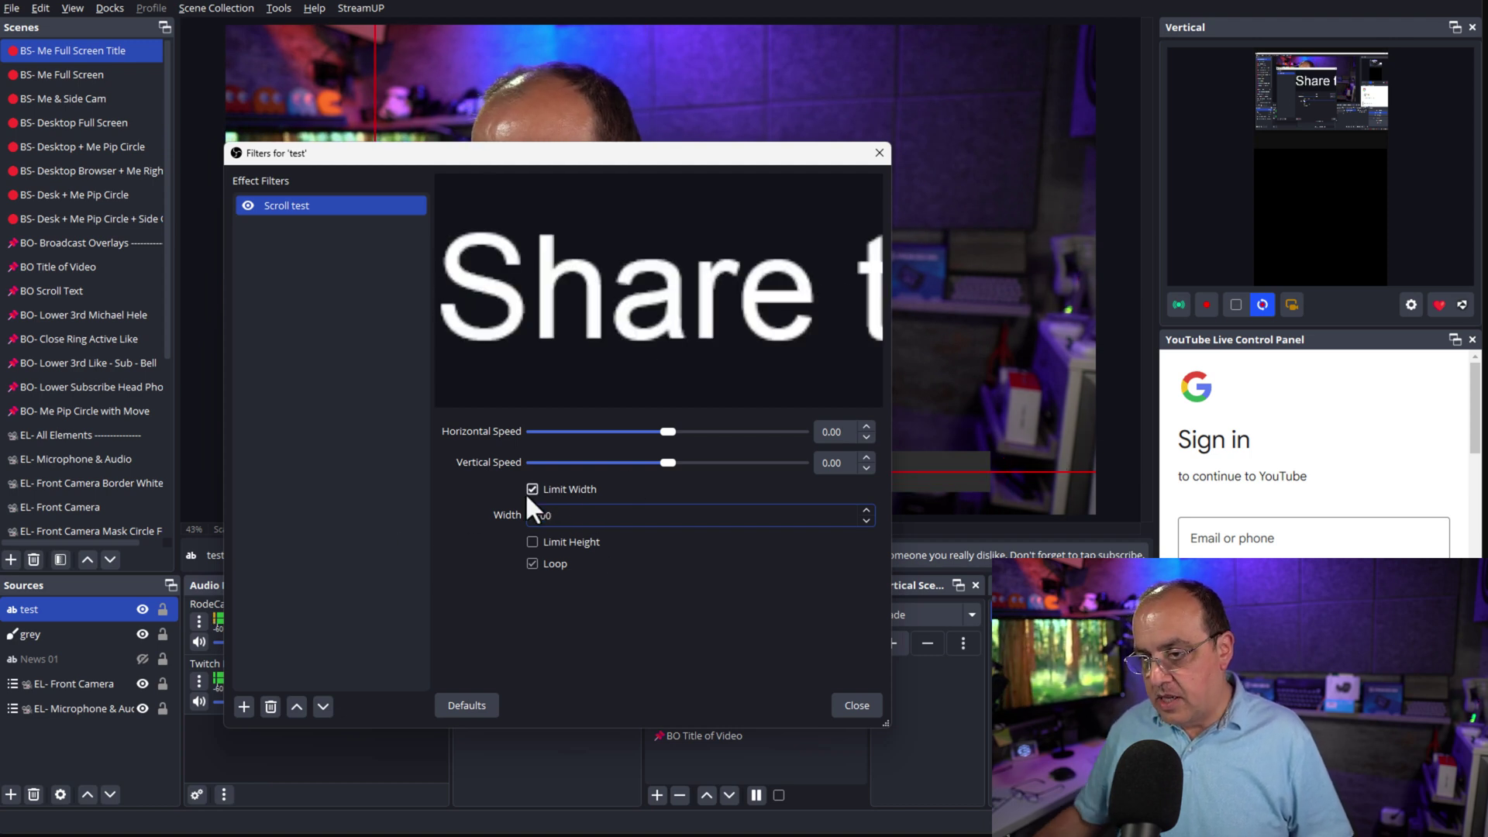
type("0")
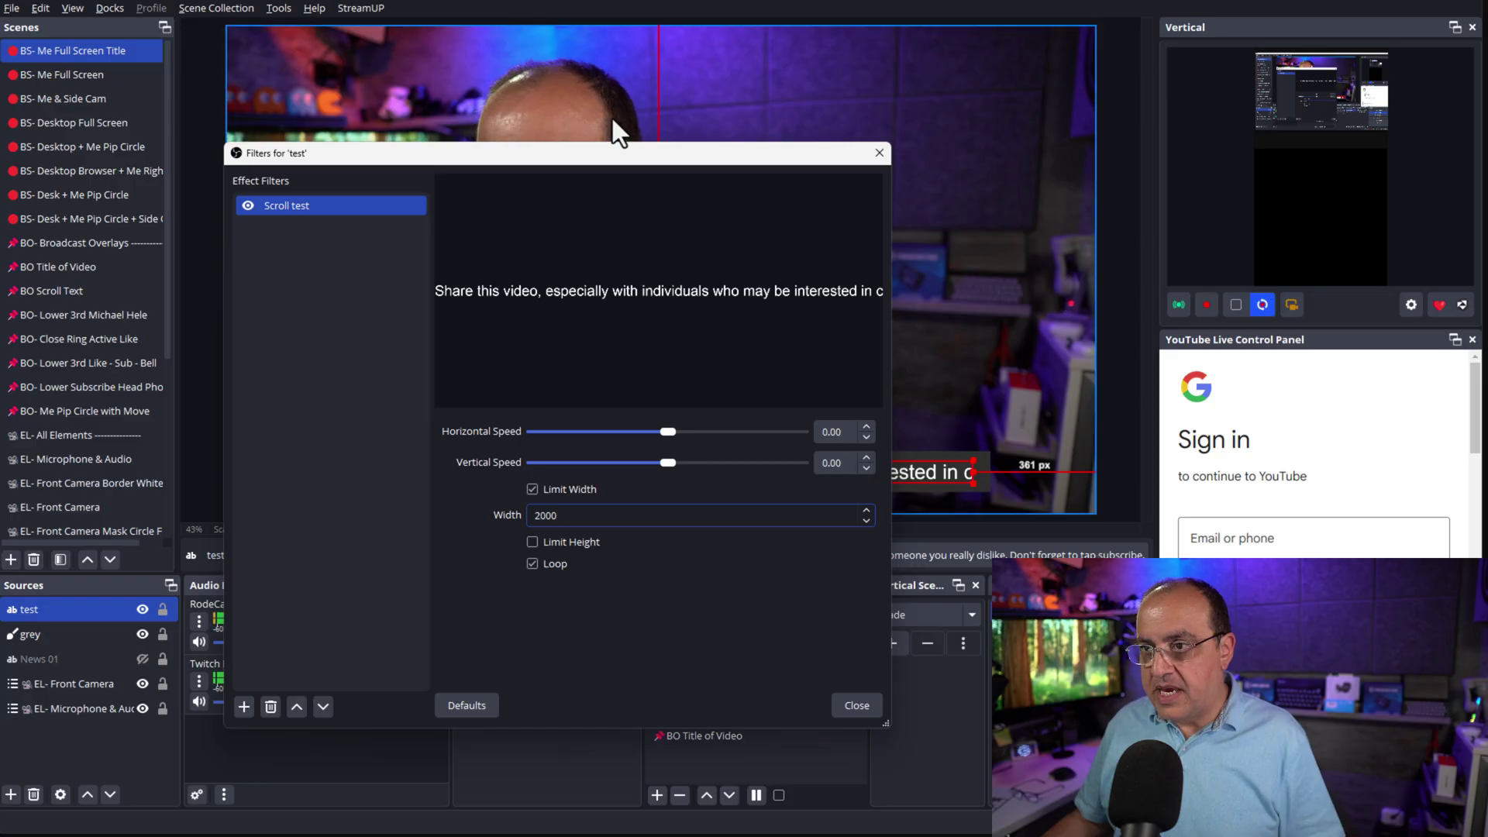
left_click_drag(634, 153, 644, 65)
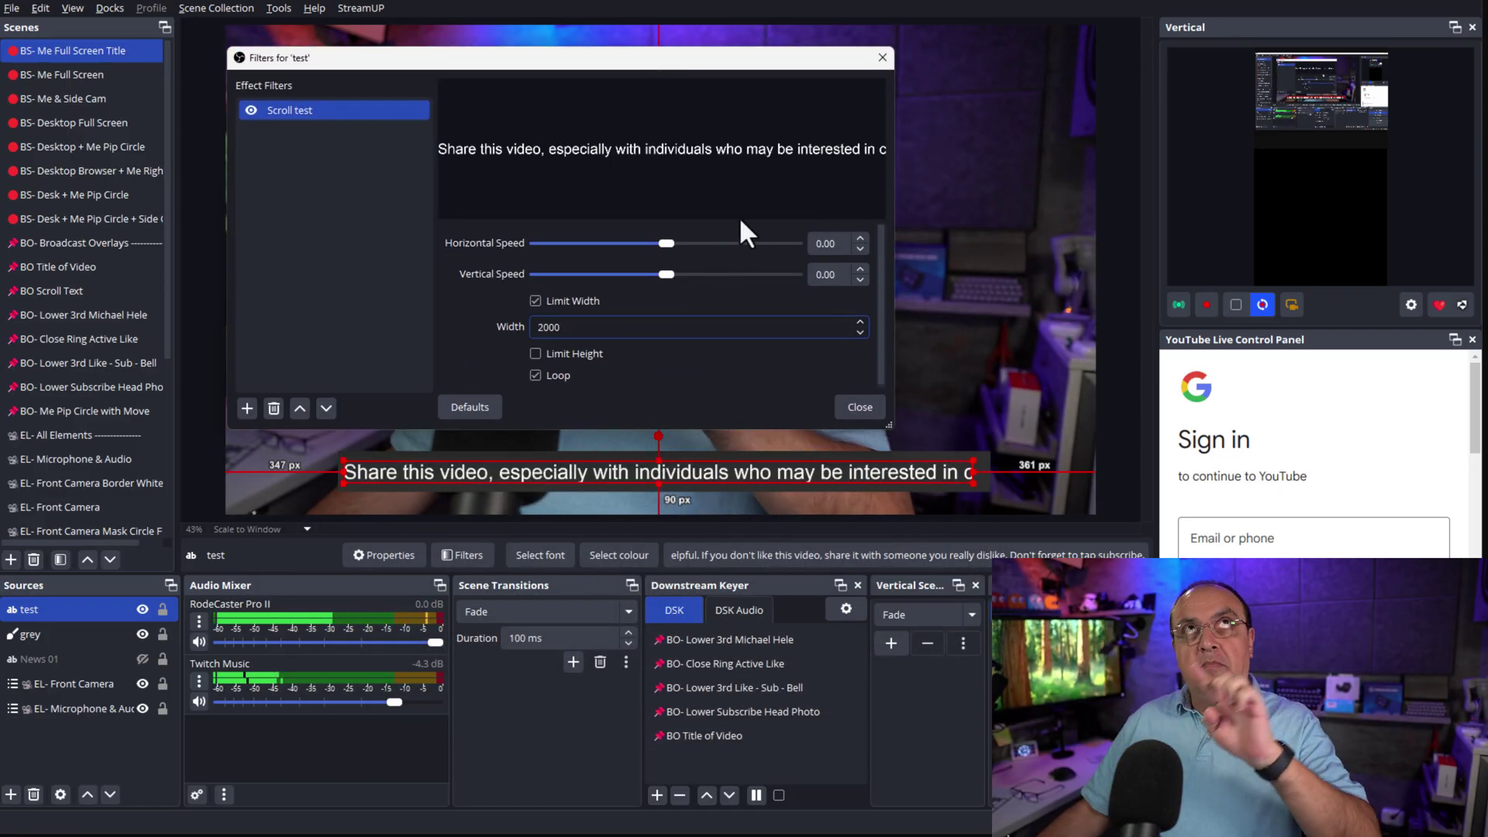
Step: Try a negative horizontal speed on the Scroll test filter, settle on 65, and close the filter settings
left_click(667, 245)
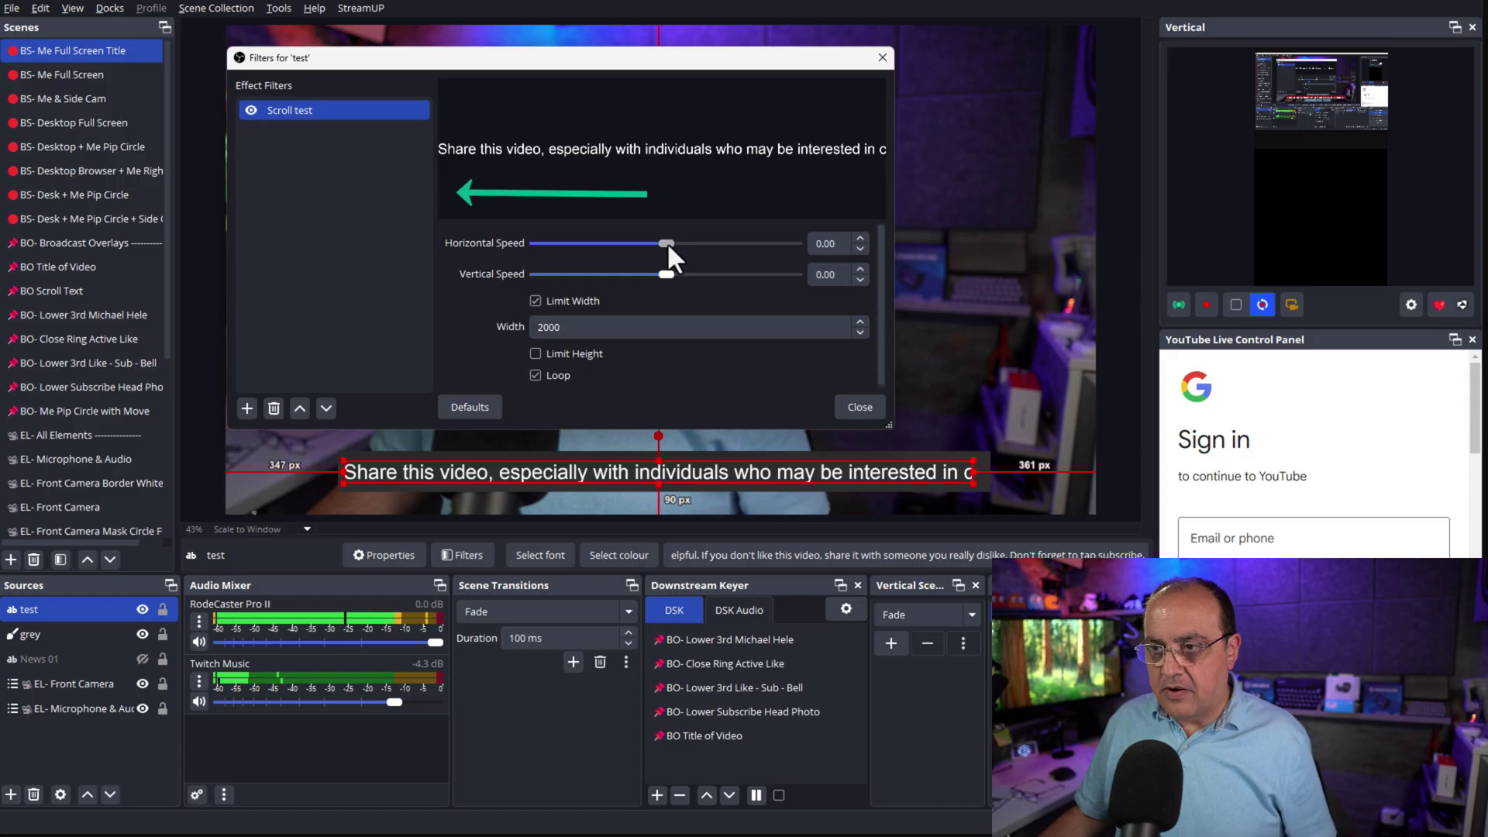
left_click_drag(667, 241, 643, 243)
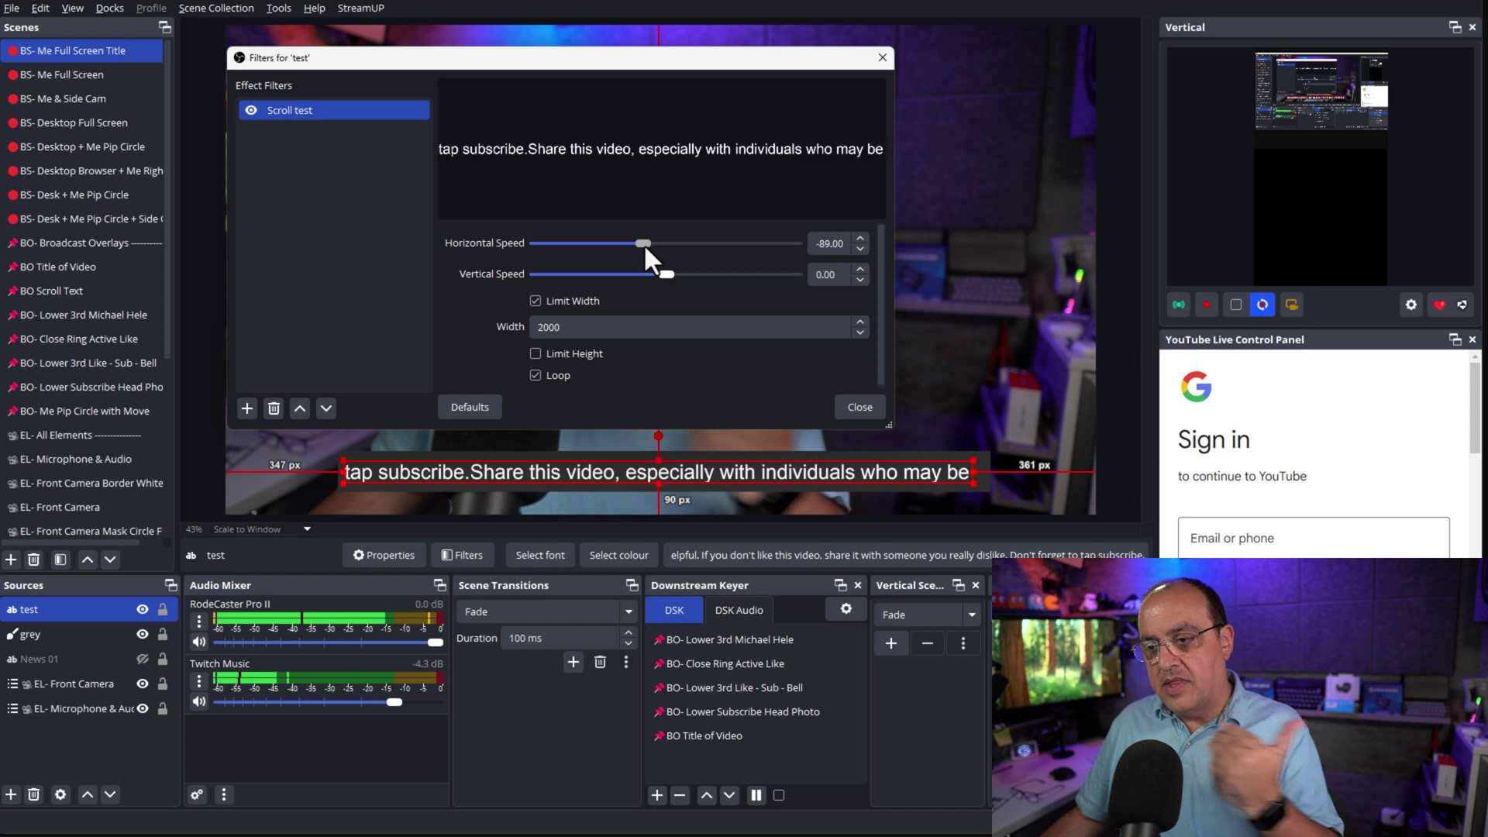
left_click_drag(643, 243, 682, 251)
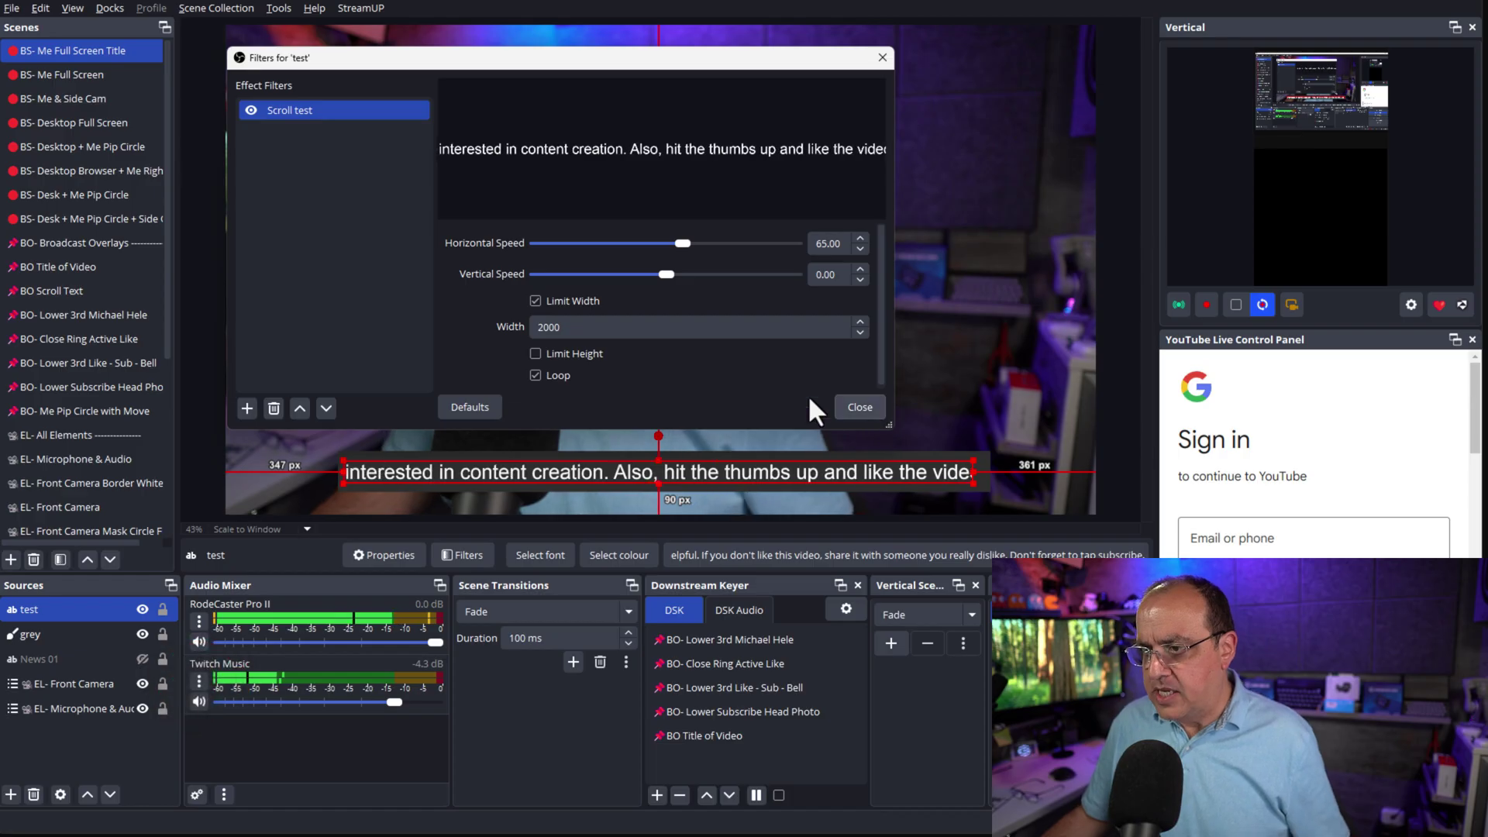
left_click(860, 406)
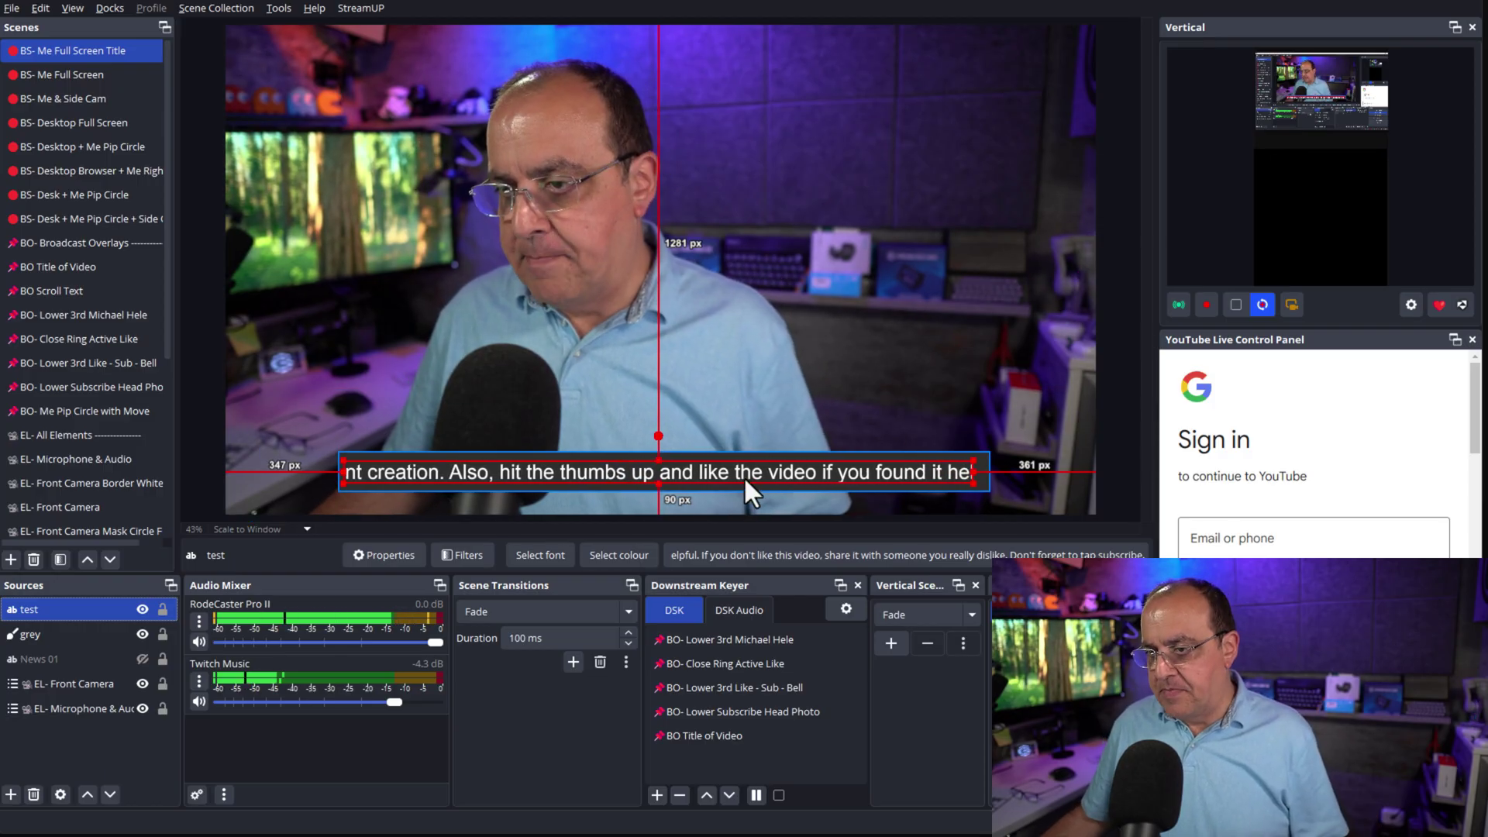
Step: Insert extra space after "Also," in the test source's text and accept the properties
double_click(71, 612)
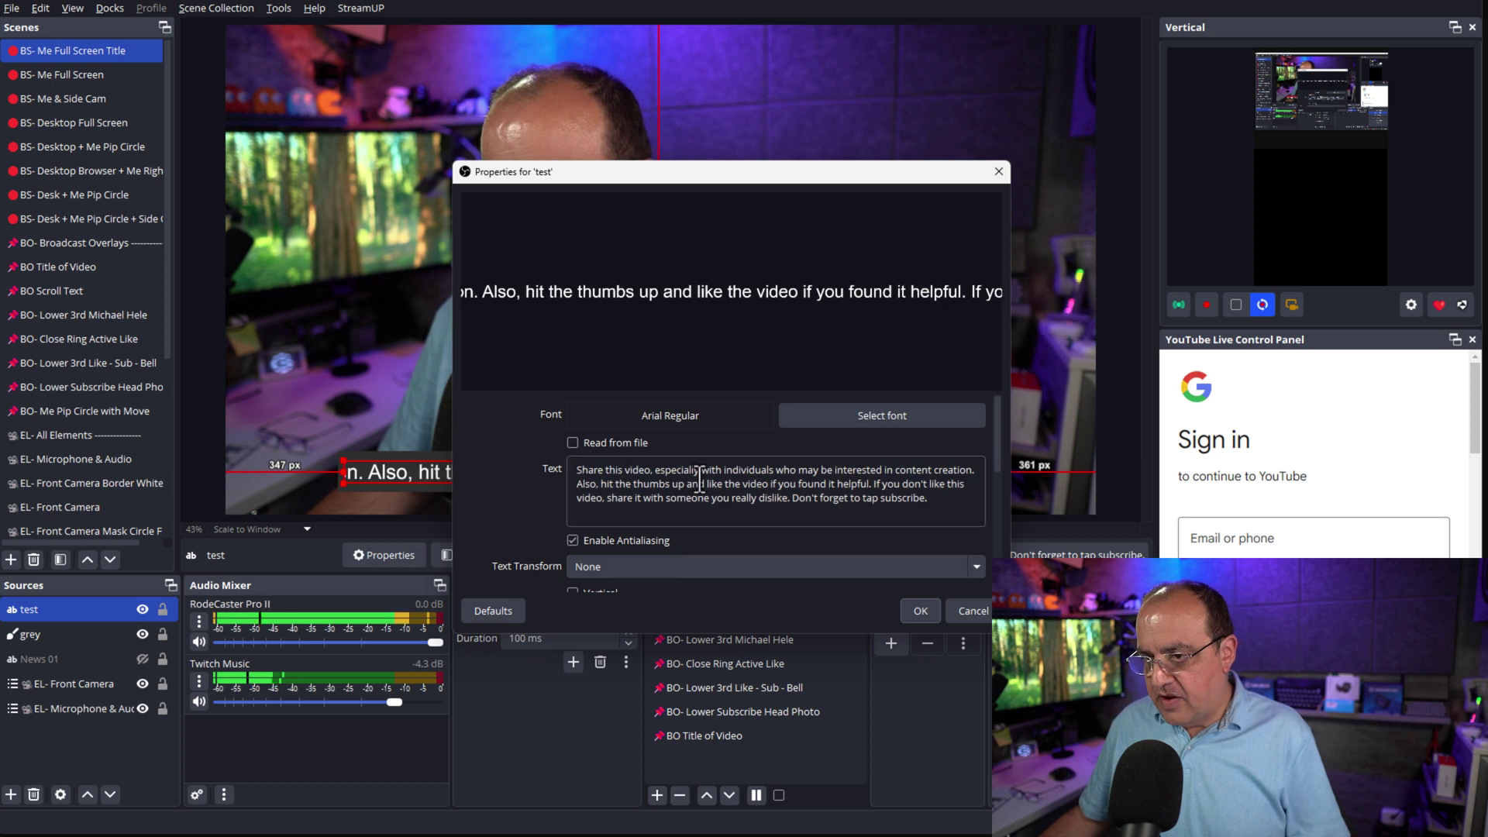
left_click(598, 484)
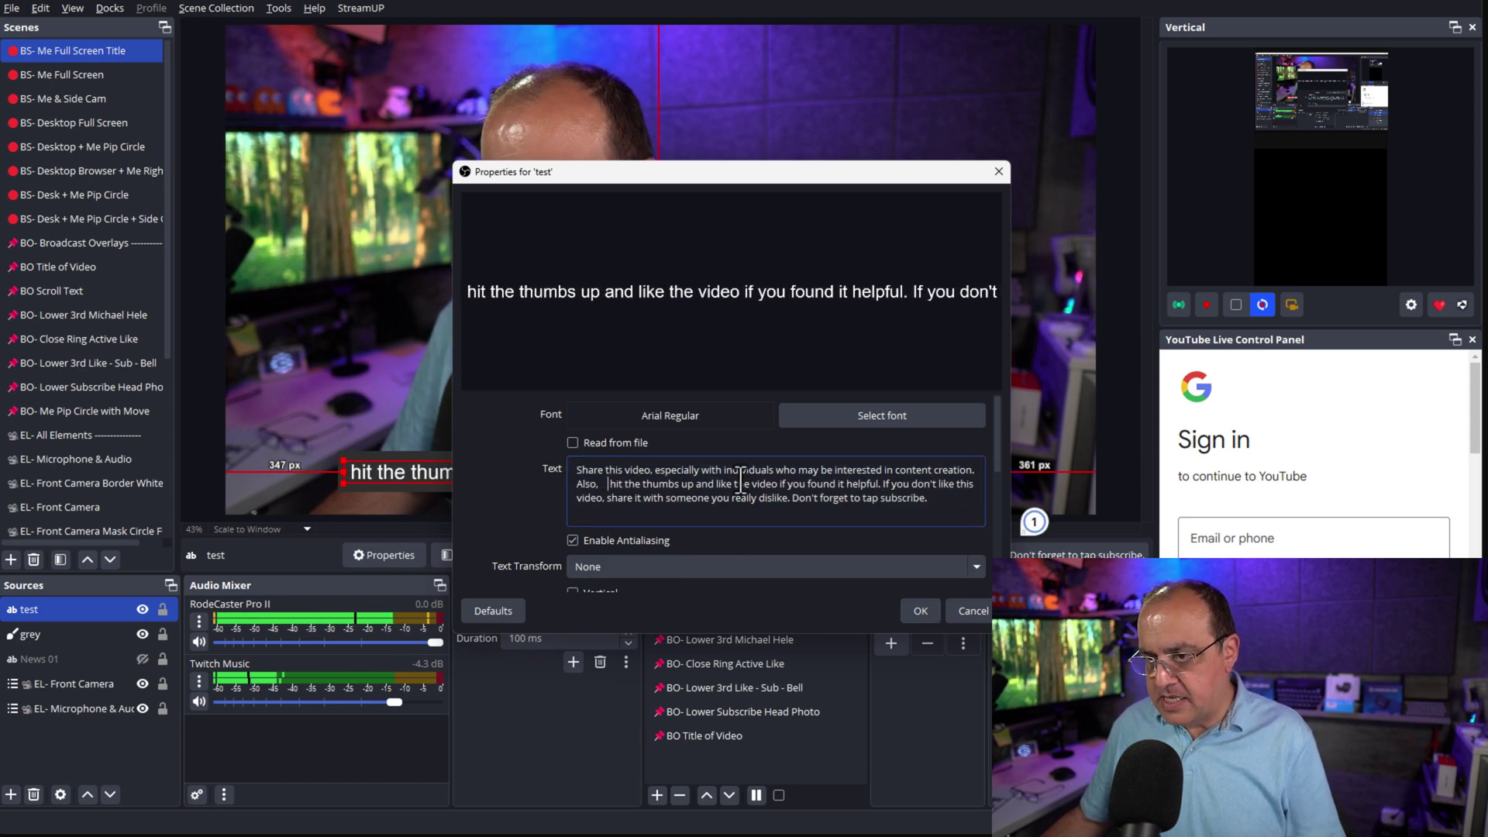
left_click(930, 610)
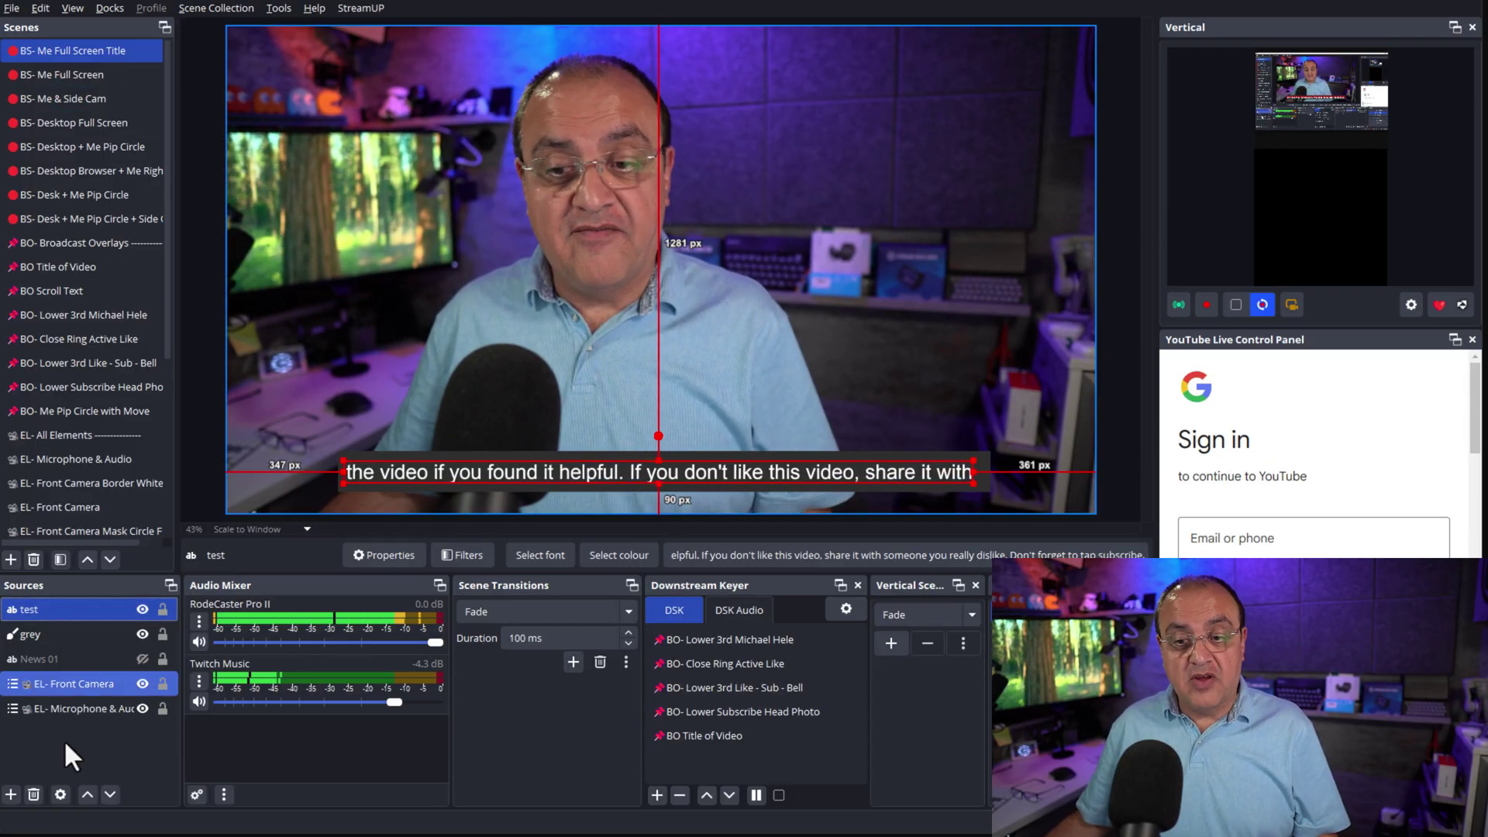
left_click(88, 629, "ctrl")
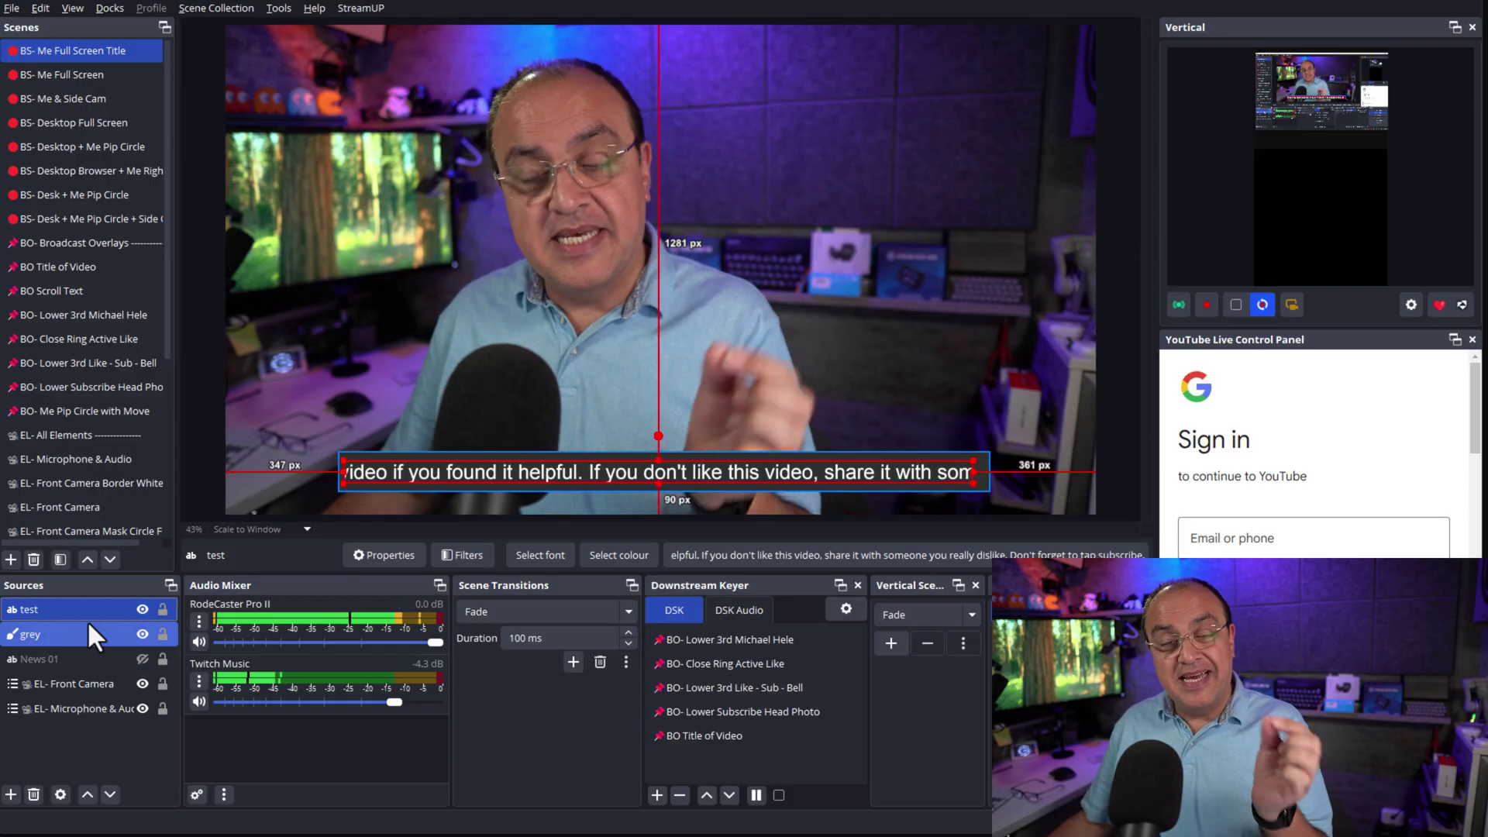
left_click(87, 616)
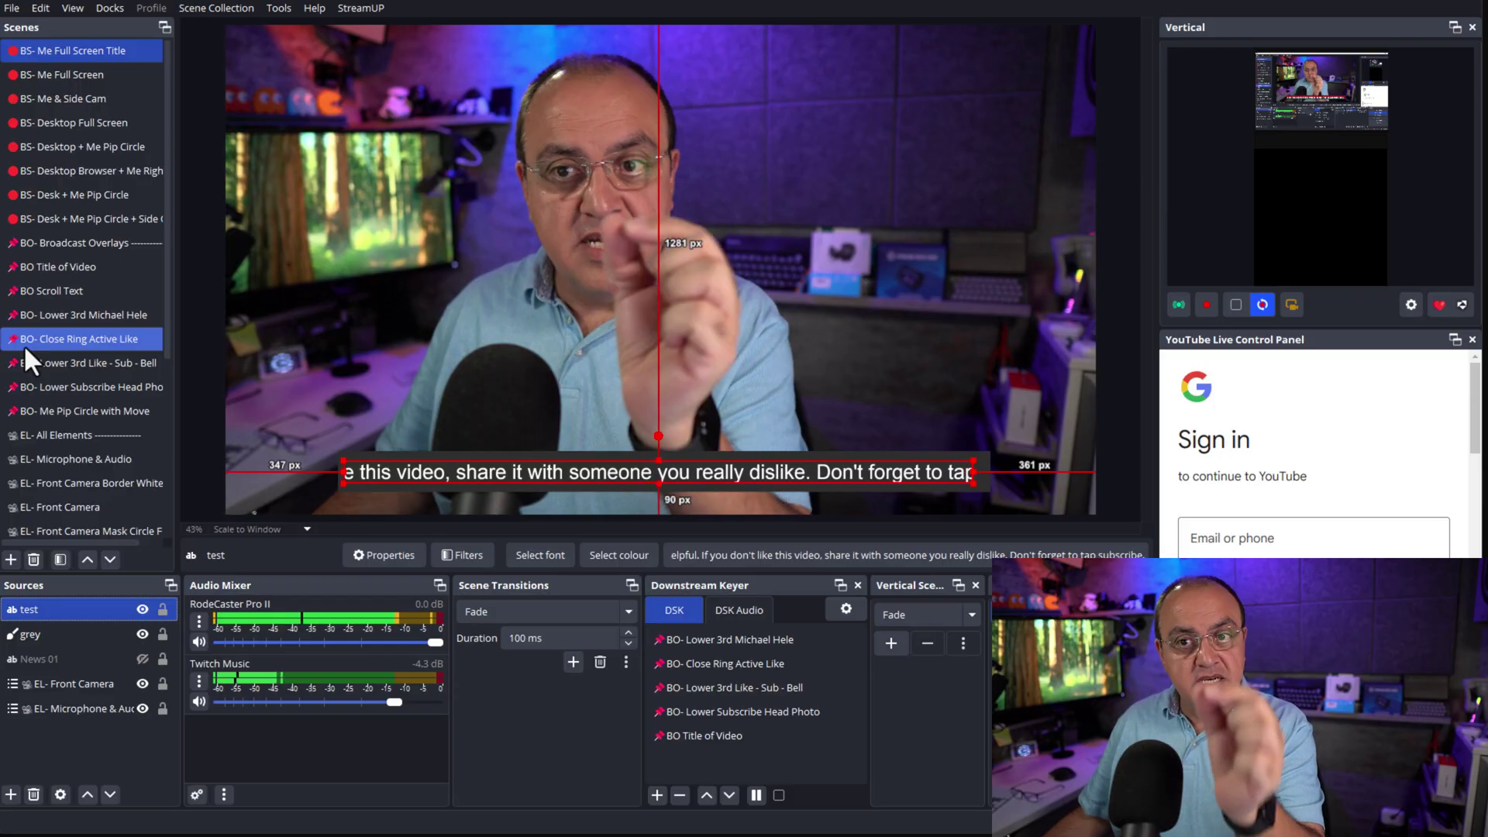
left_click(64, 290)
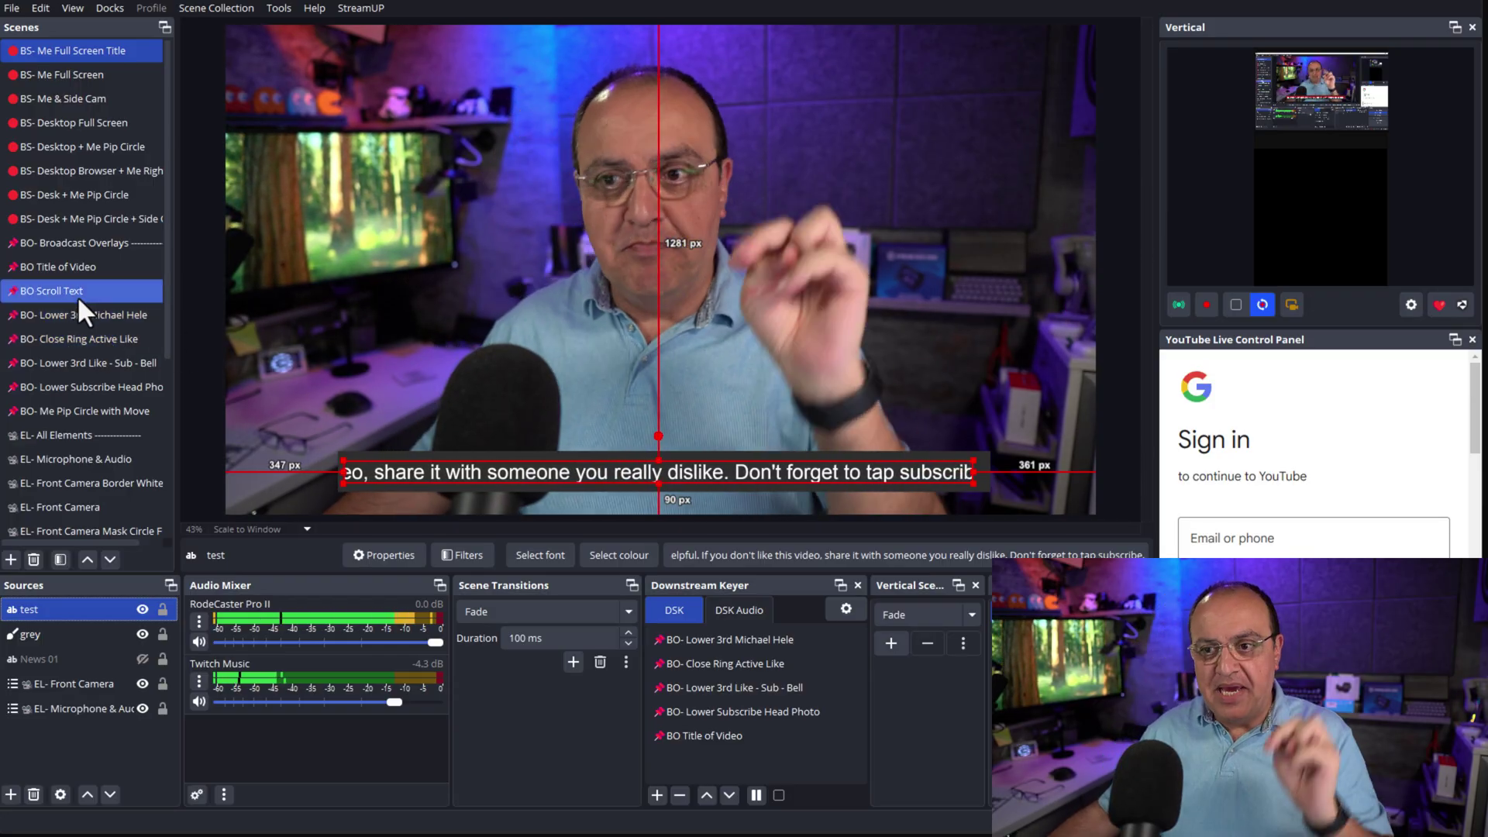
left_click(86, 434)
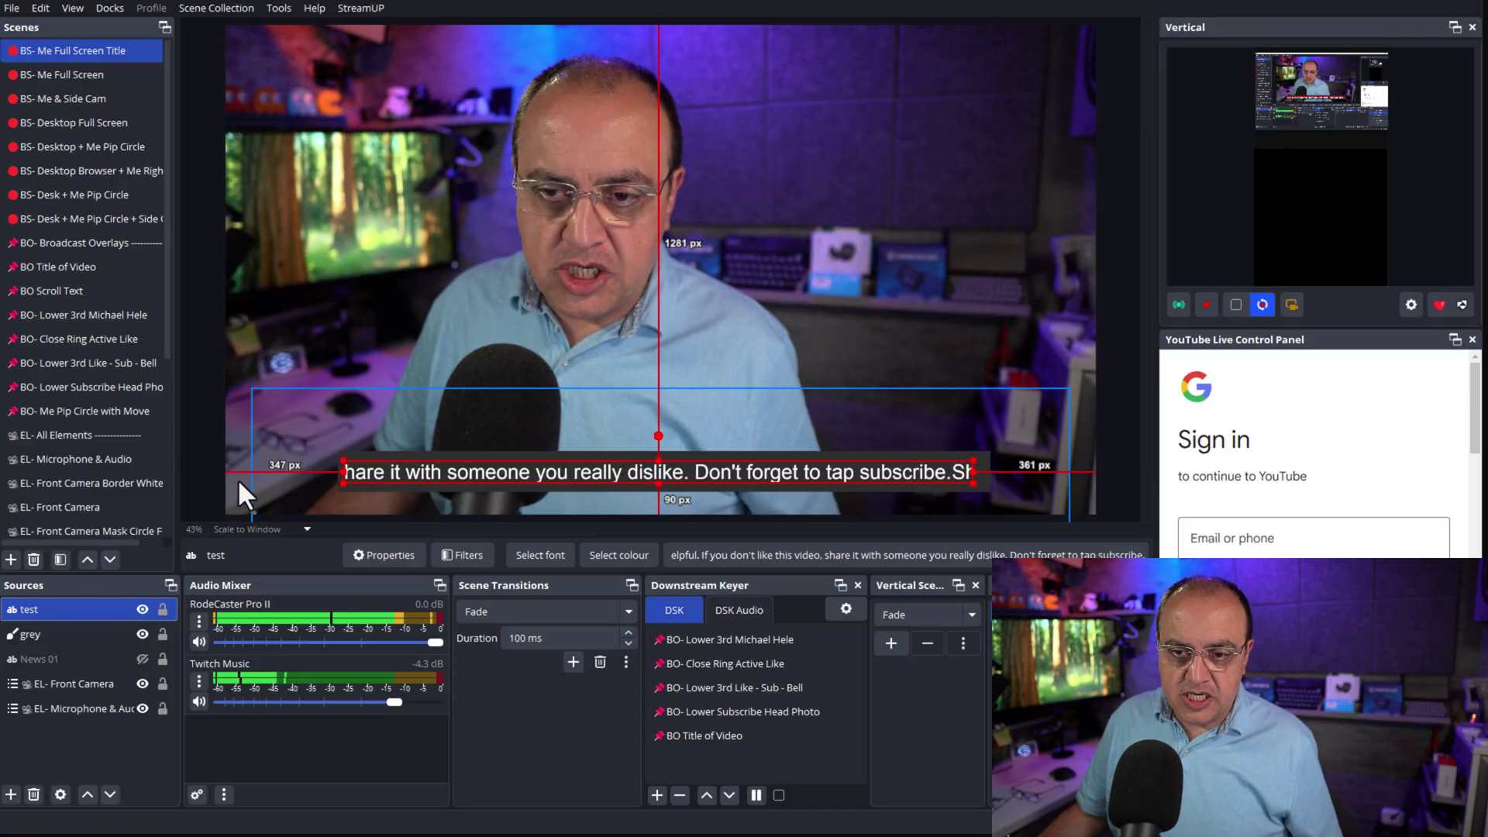
Step: Delete the test and grey sources from the scene and remove the existing BO Scroll Text scene
left_click(53, 631, "ctrl")
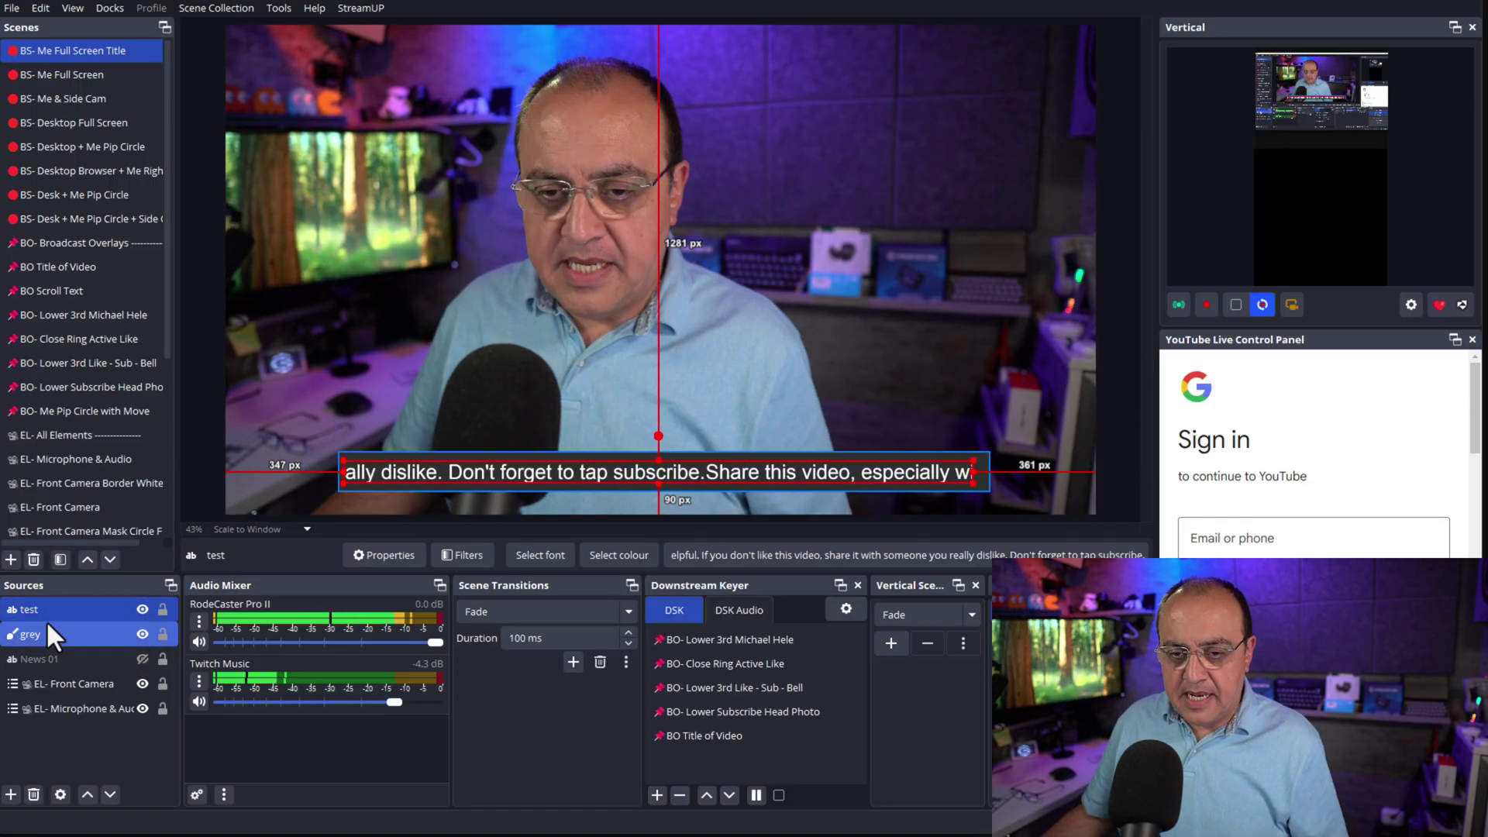
key("Delete")
key("Delete")
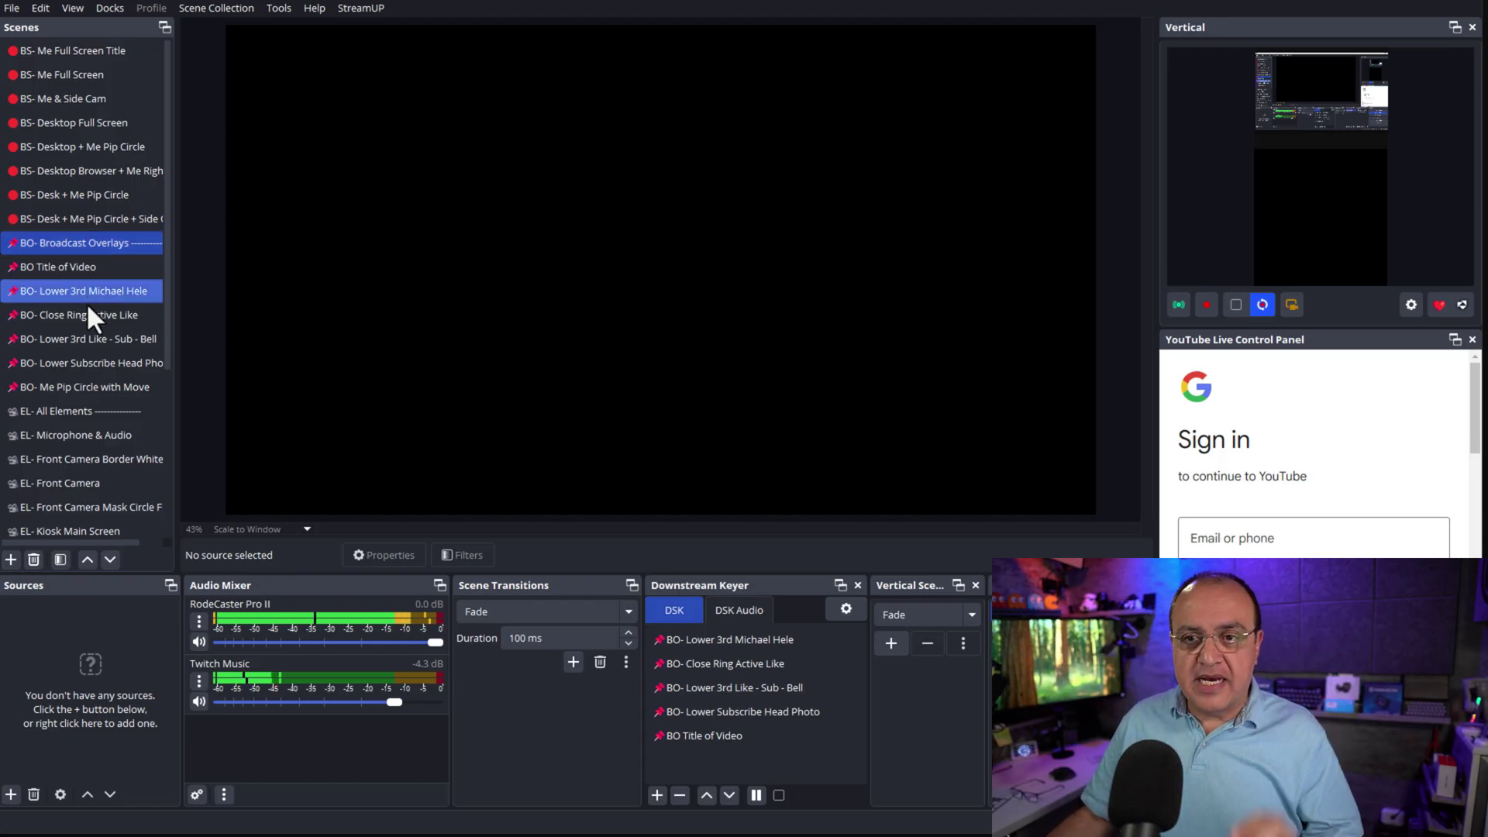
Step: Add a new scene named 📌BO Scroll Text below the Broadcast Overlays heading scene
right_click(76, 245)
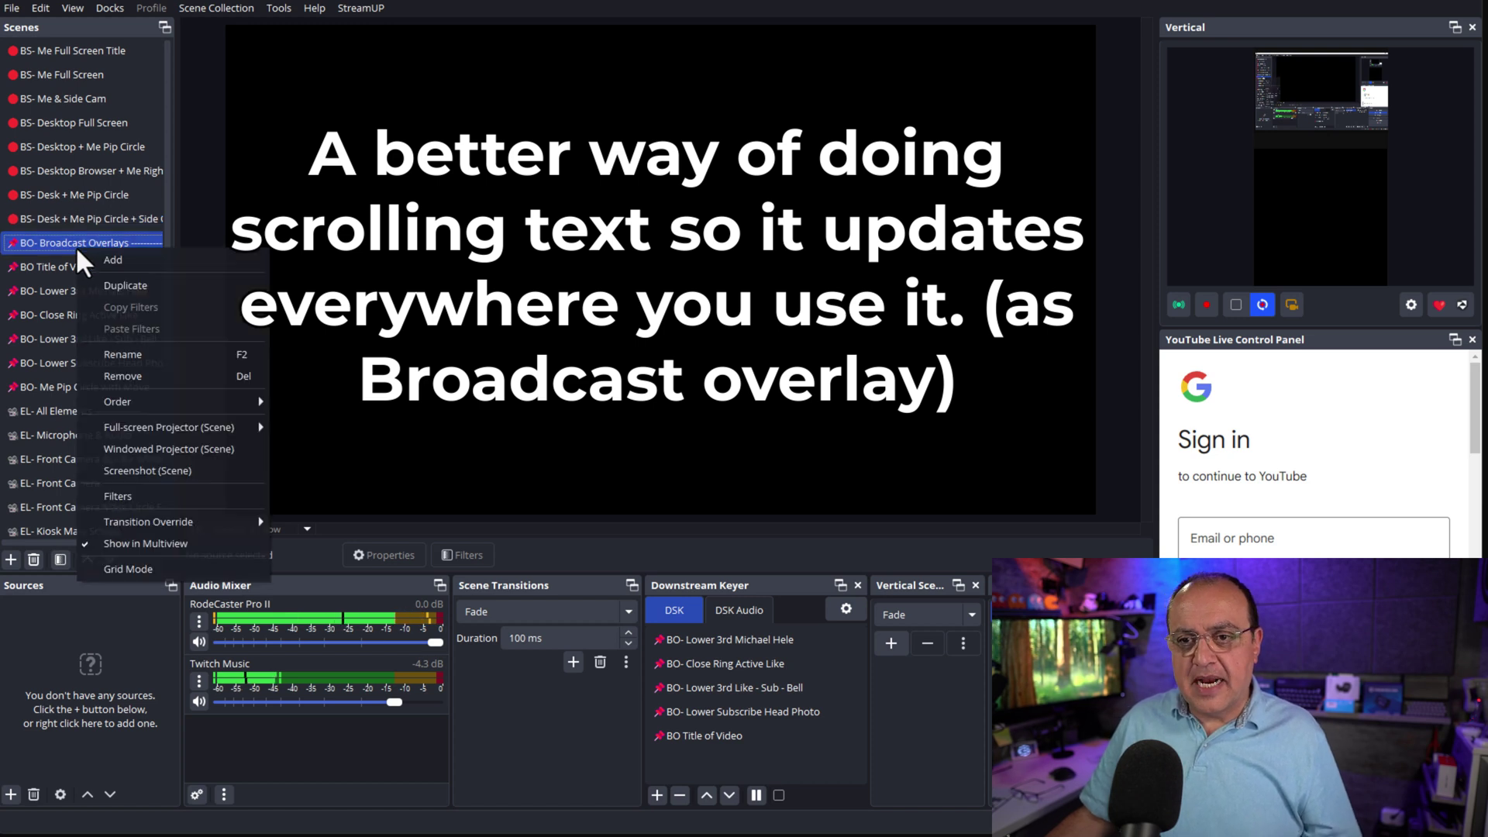
left_click(126, 254)
left_click(575, 401)
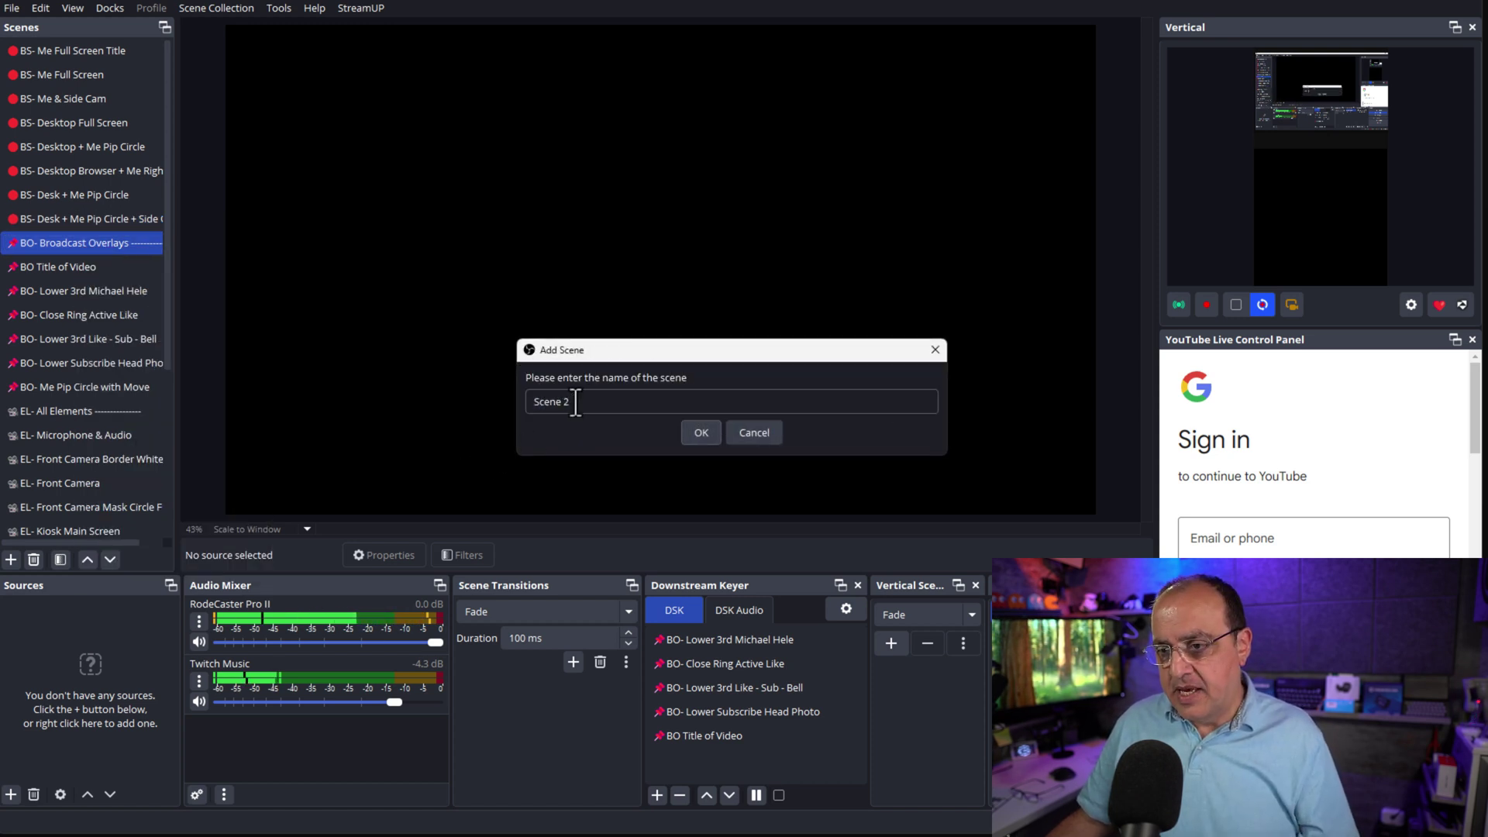
type("📌 BO Scroll Text")
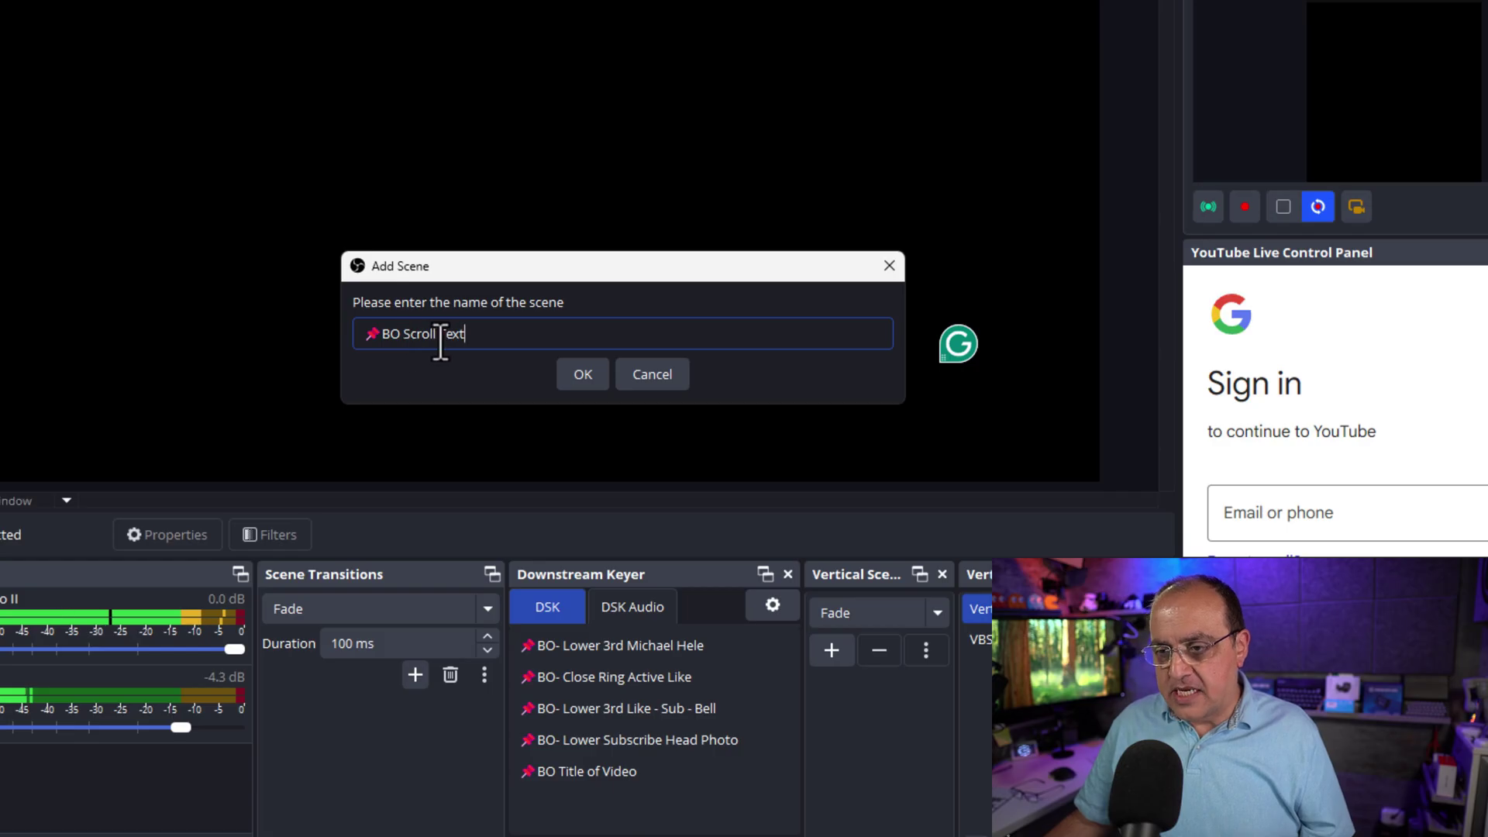
left_click(585, 372)
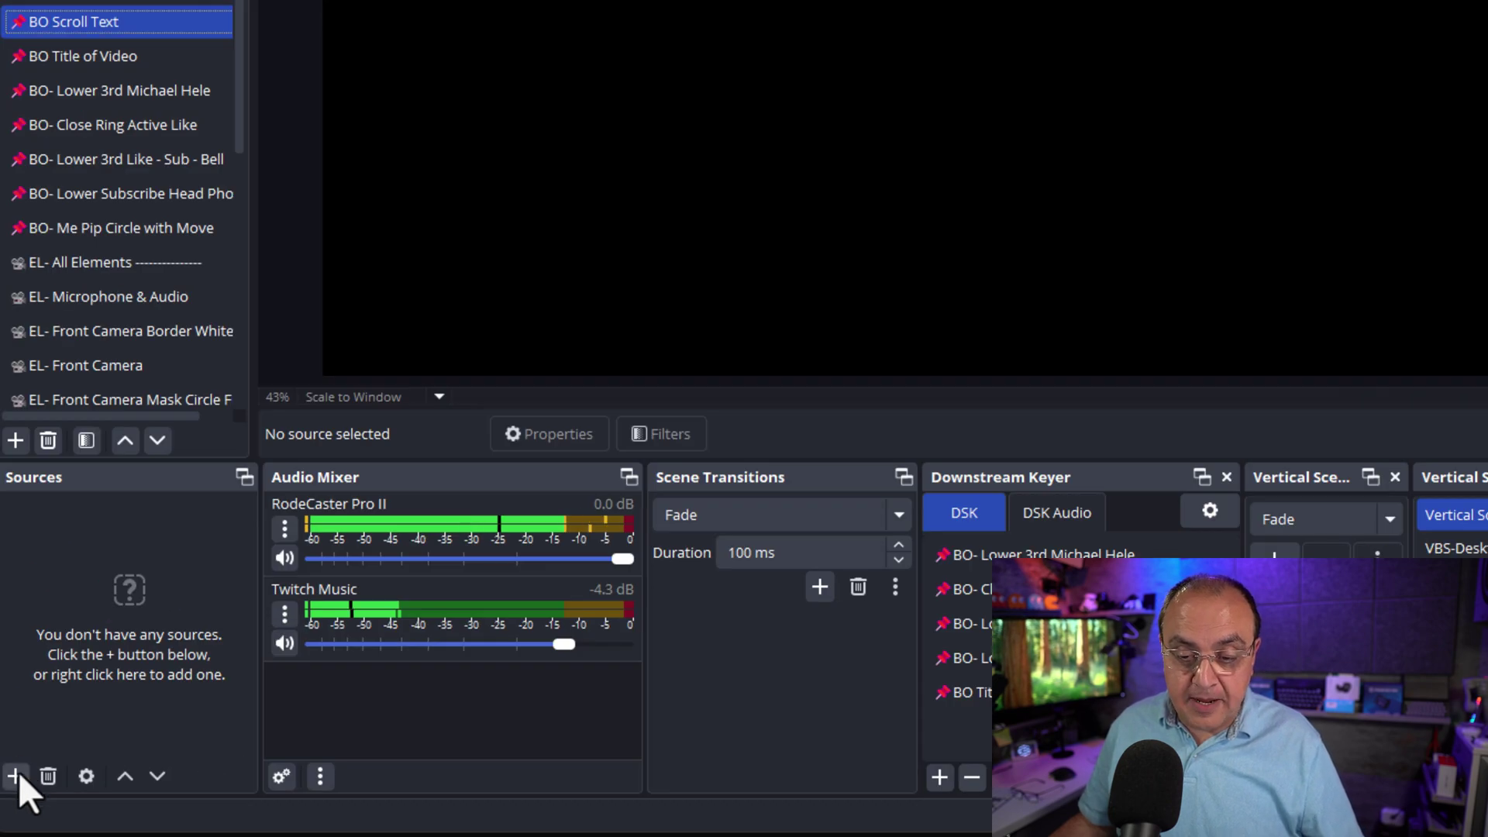
Step: Add a new Colour Source named Red Test to the BO Scroll Text scene
left_click(19, 772)
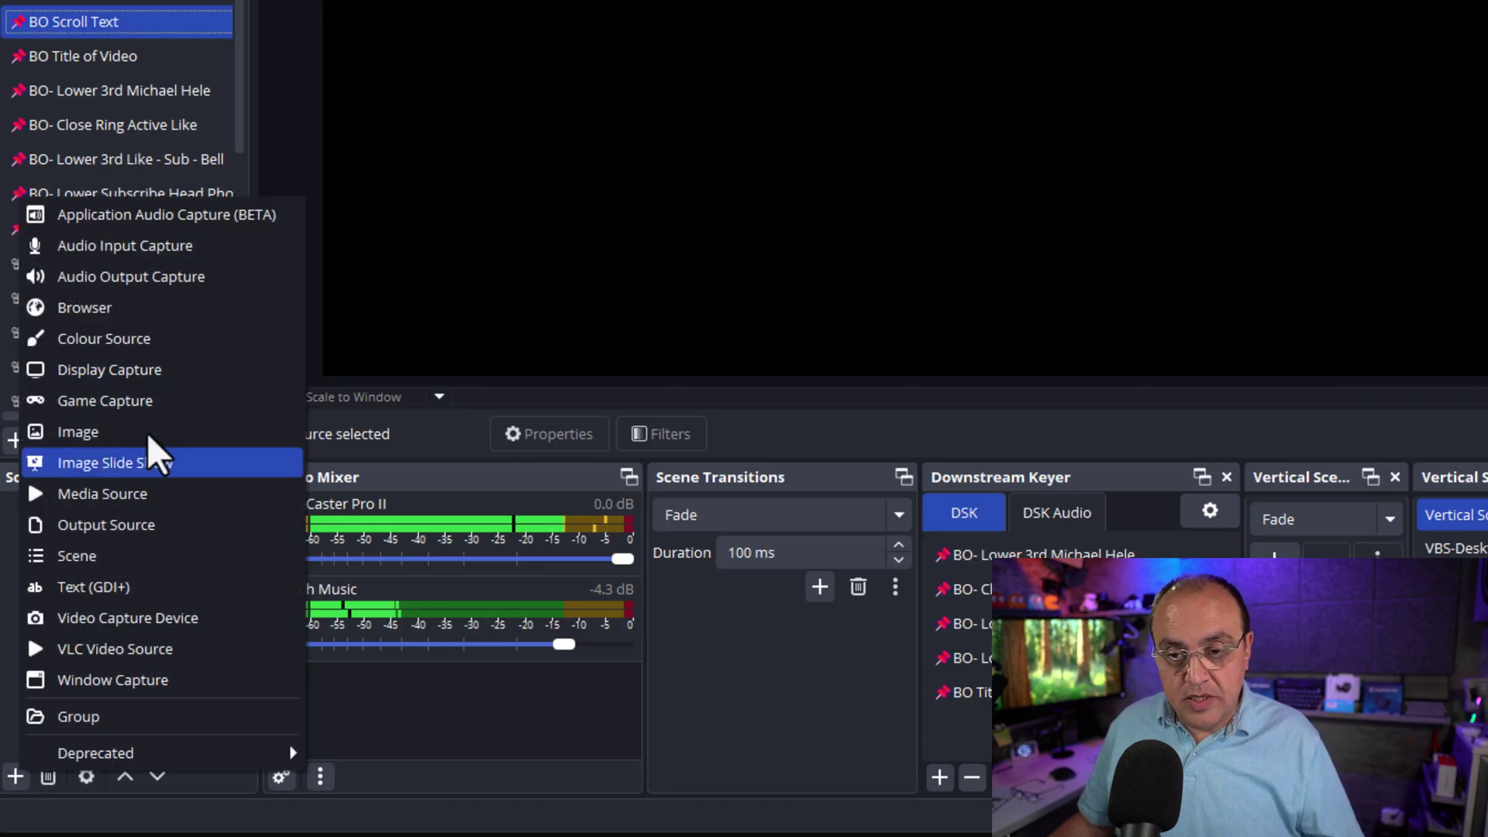
left_click(163, 341)
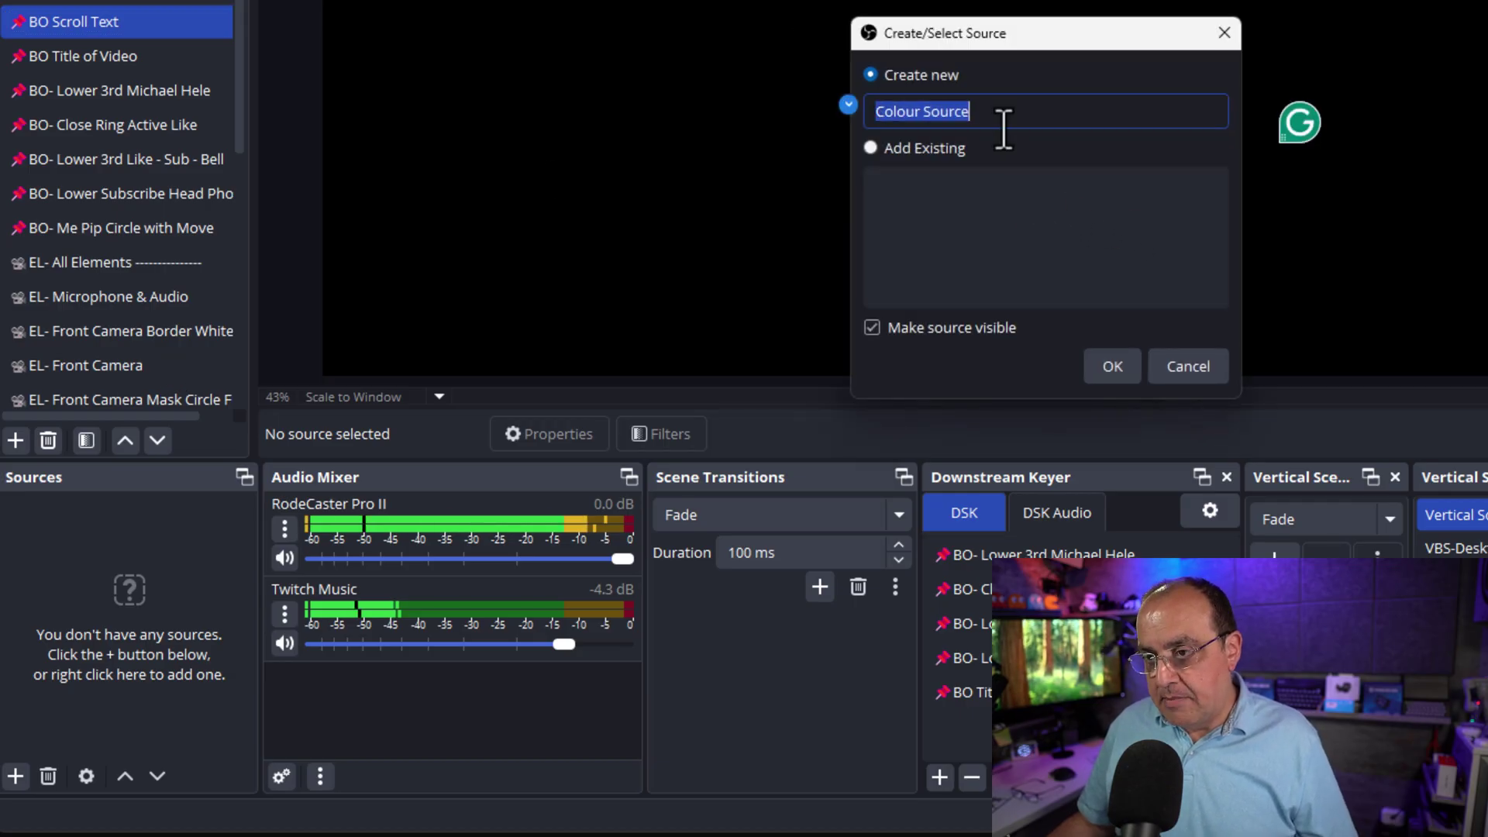
type("Re")
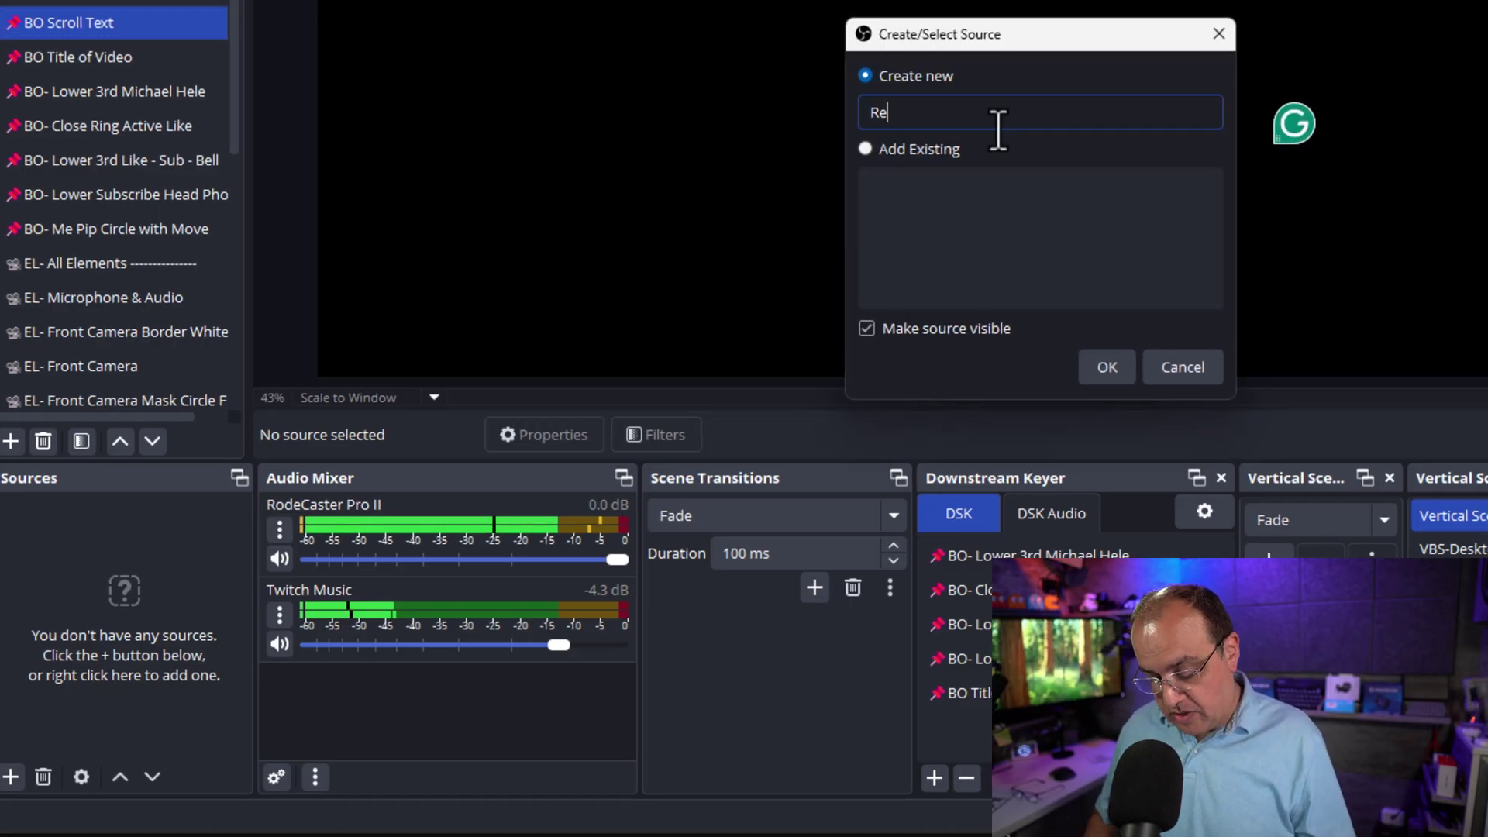
type("d Te")
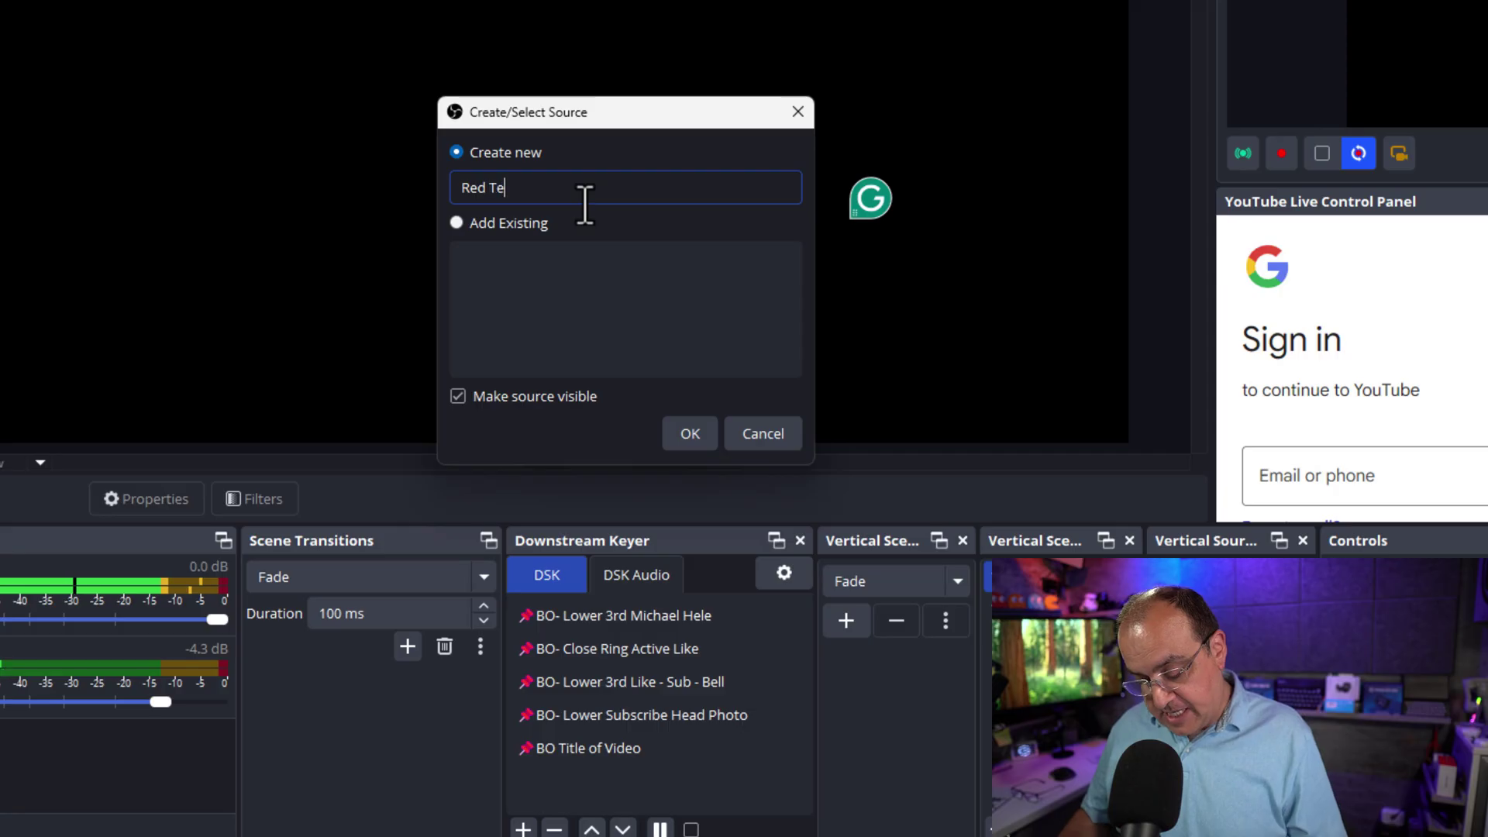
left_click(682, 429)
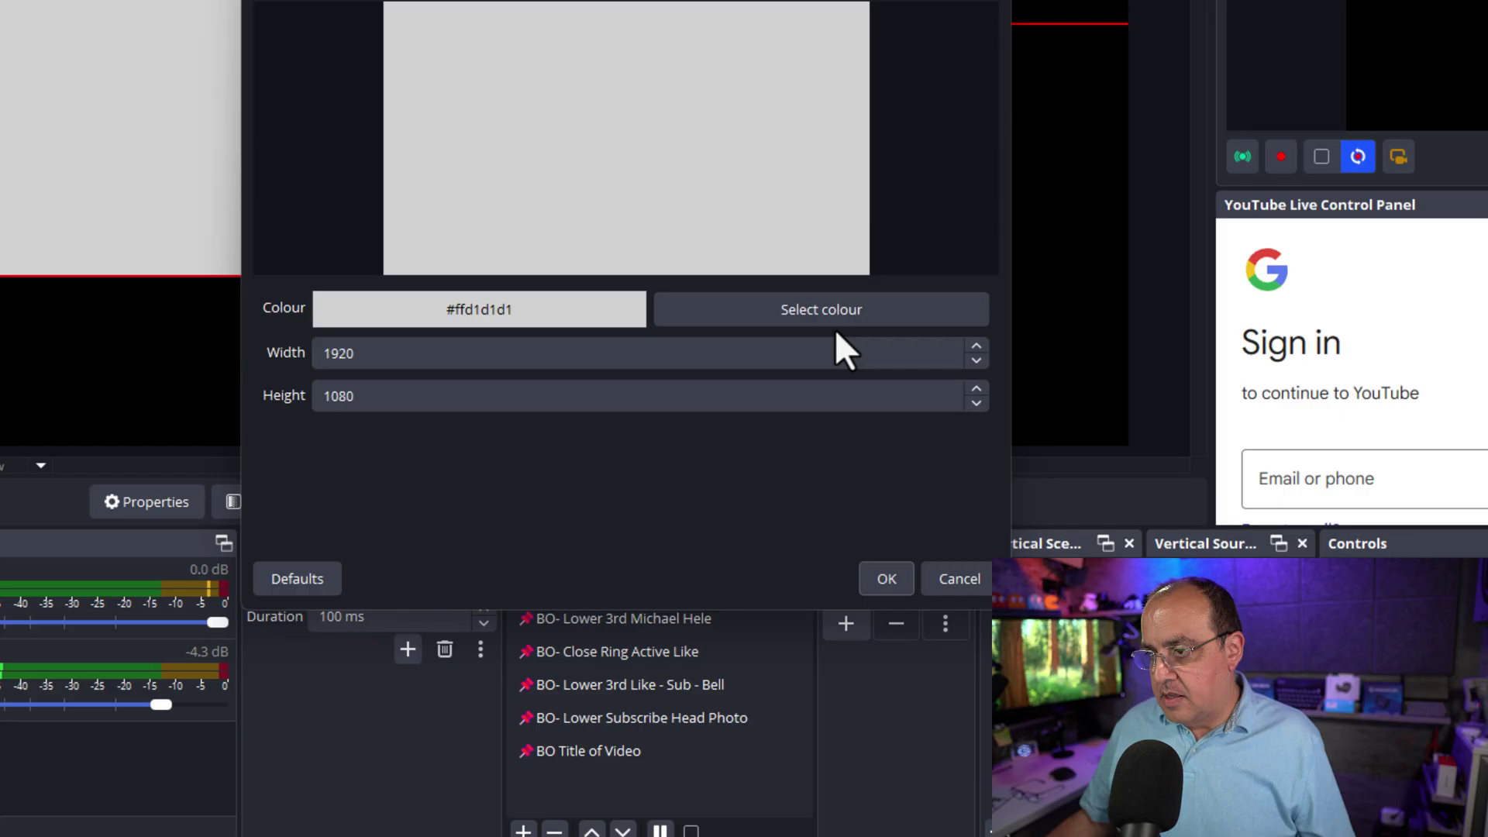
Step: Set the Red Test source's colour to dark red #aa0000
left_click(833, 317)
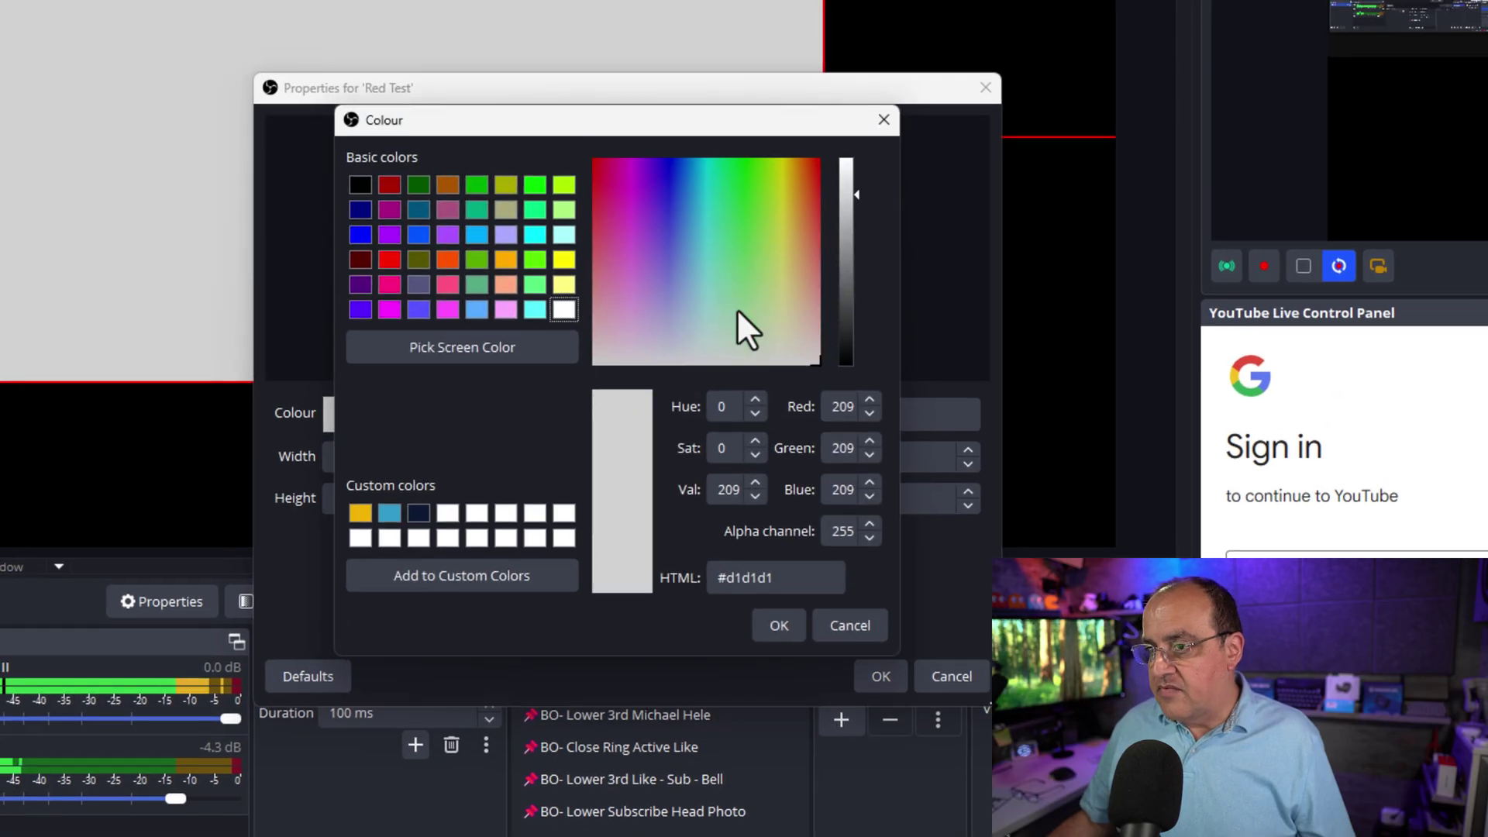
left_click(395, 186)
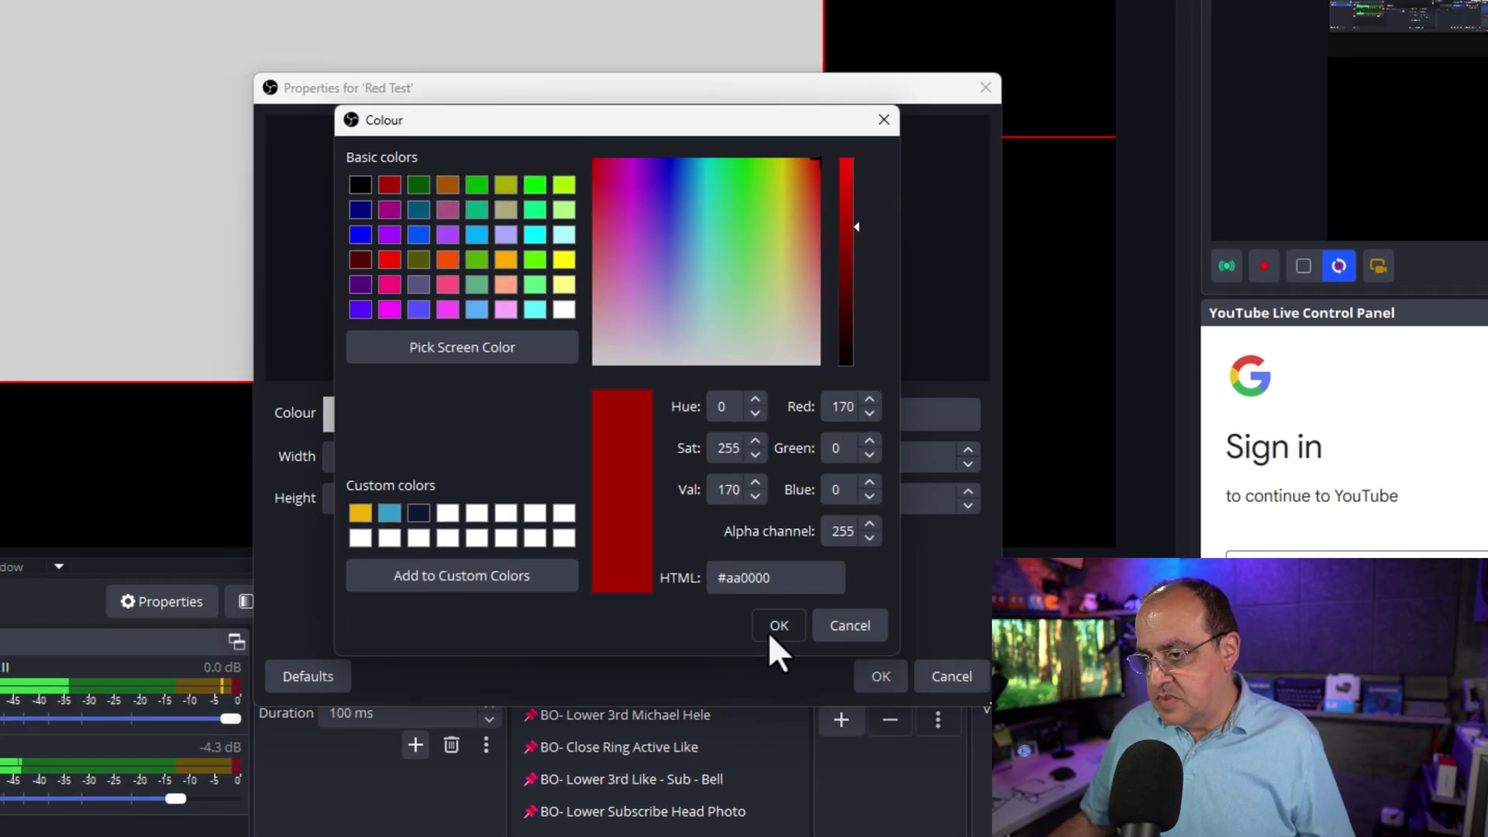
left_click(770, 629)
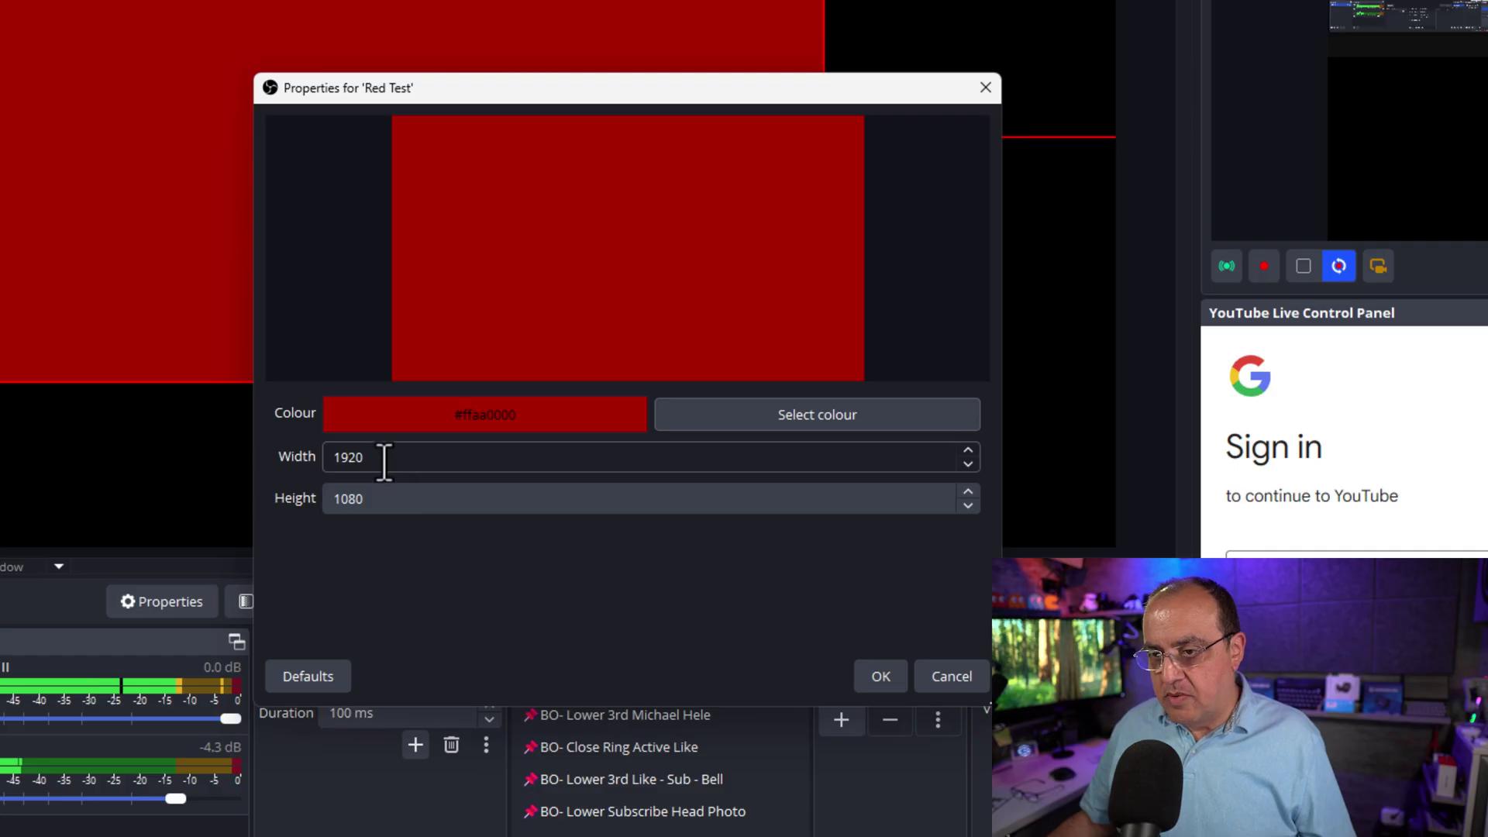
Step: Set the Red Test bar's height to 120 and place it about 40 px above the canvas's bottom edge, roughly centred
double_click(393, 499)
type("120")
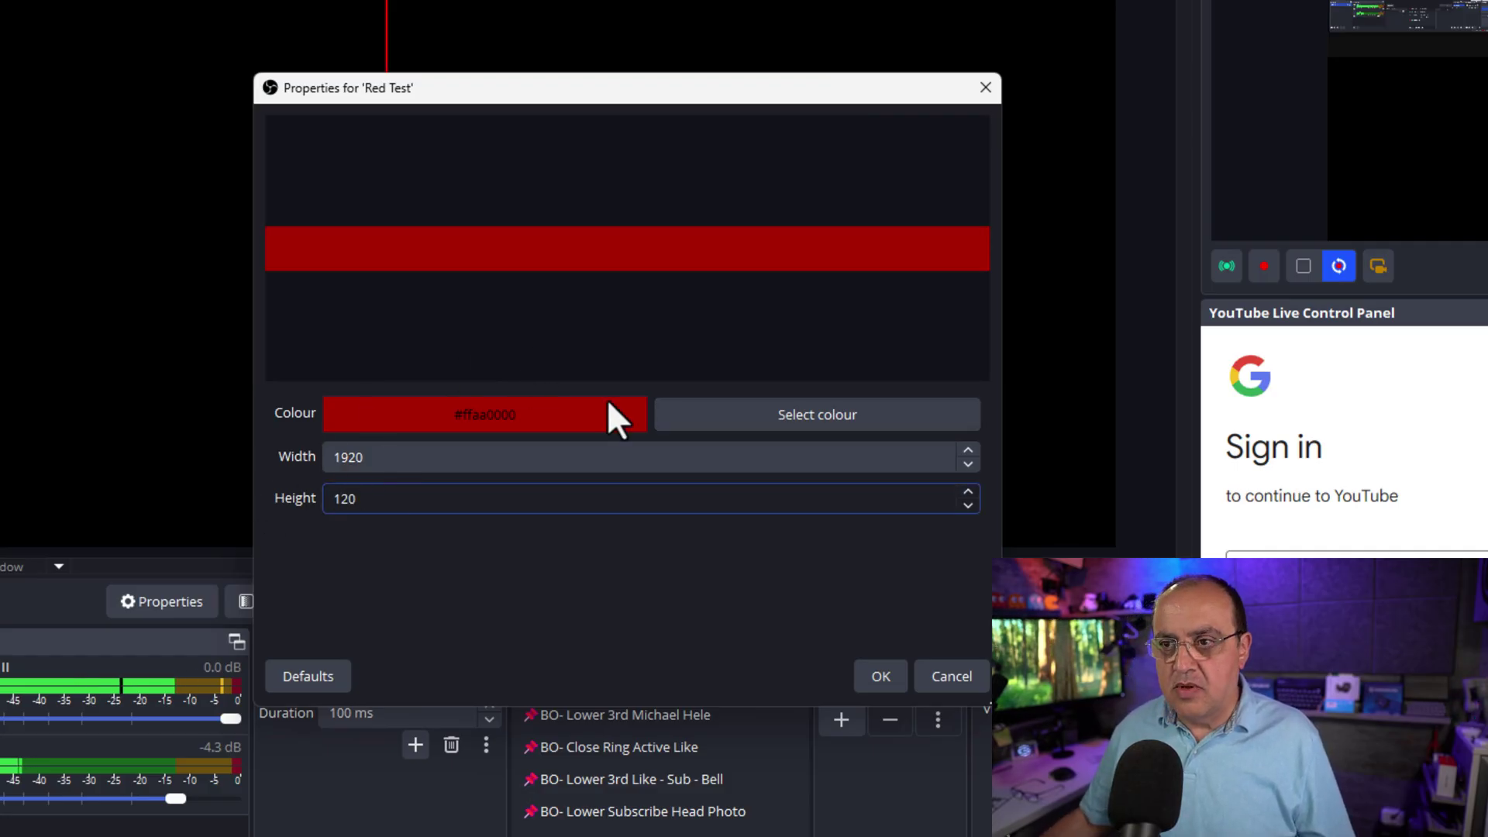
left_click(882, 682)
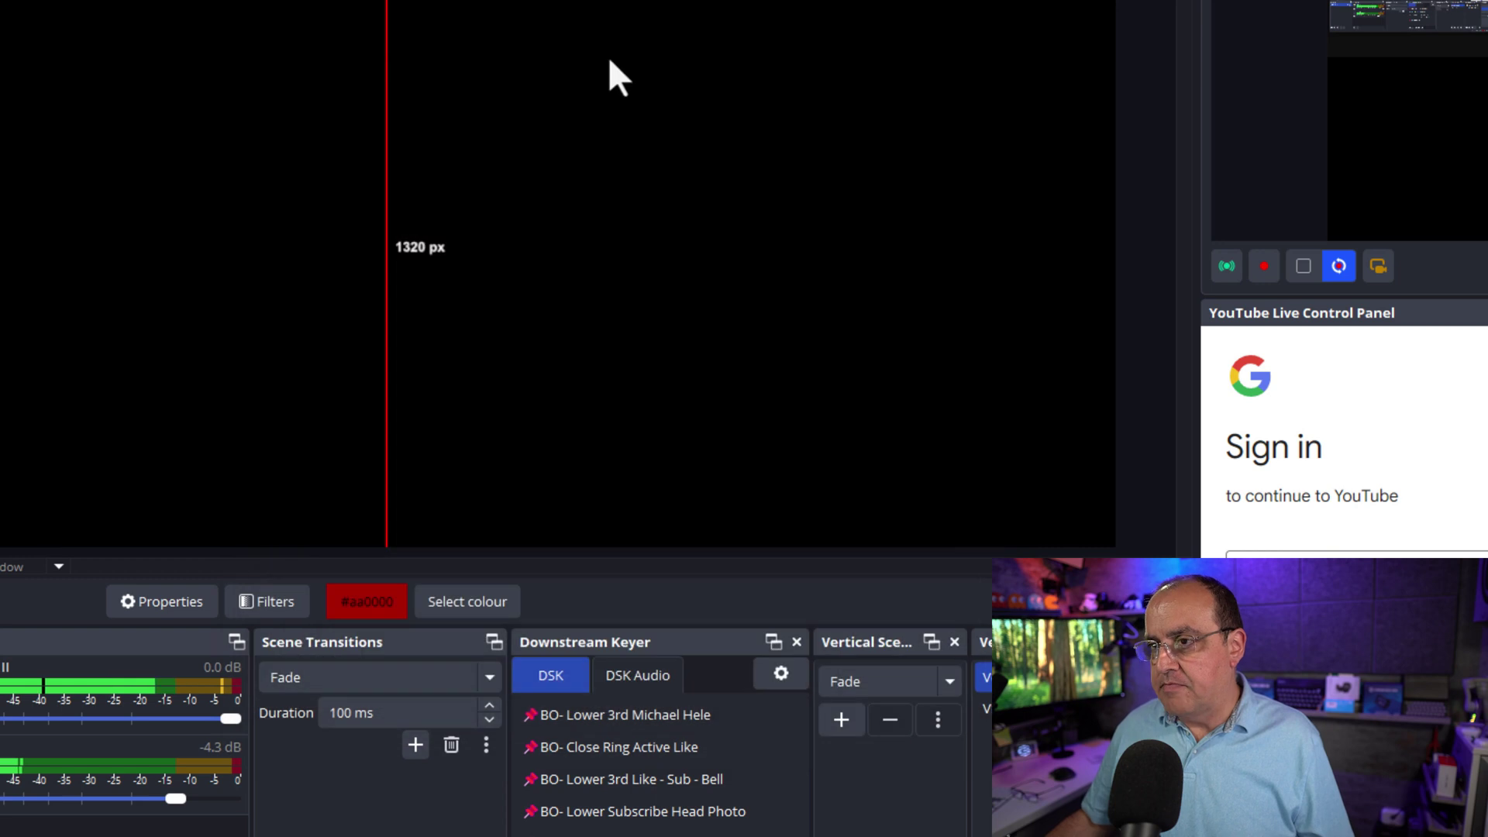
left_click_drag(645, 2, 701, 510)
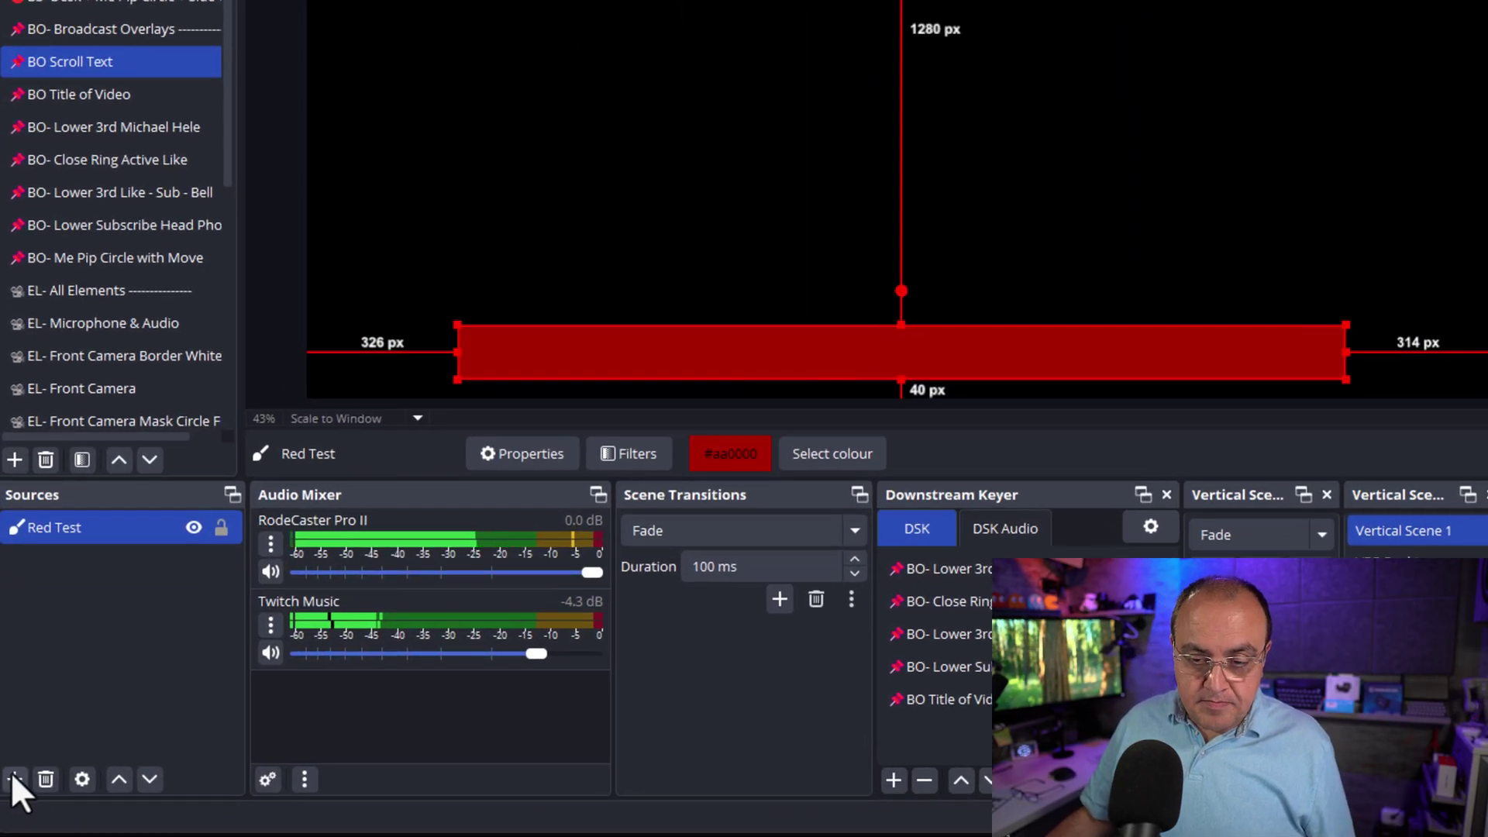
Step: Add a Text (GDI+) source named Red Tests with the message beginning "Share this video, especially with individuals who may be interested in content creation."
left_click(14, 778)
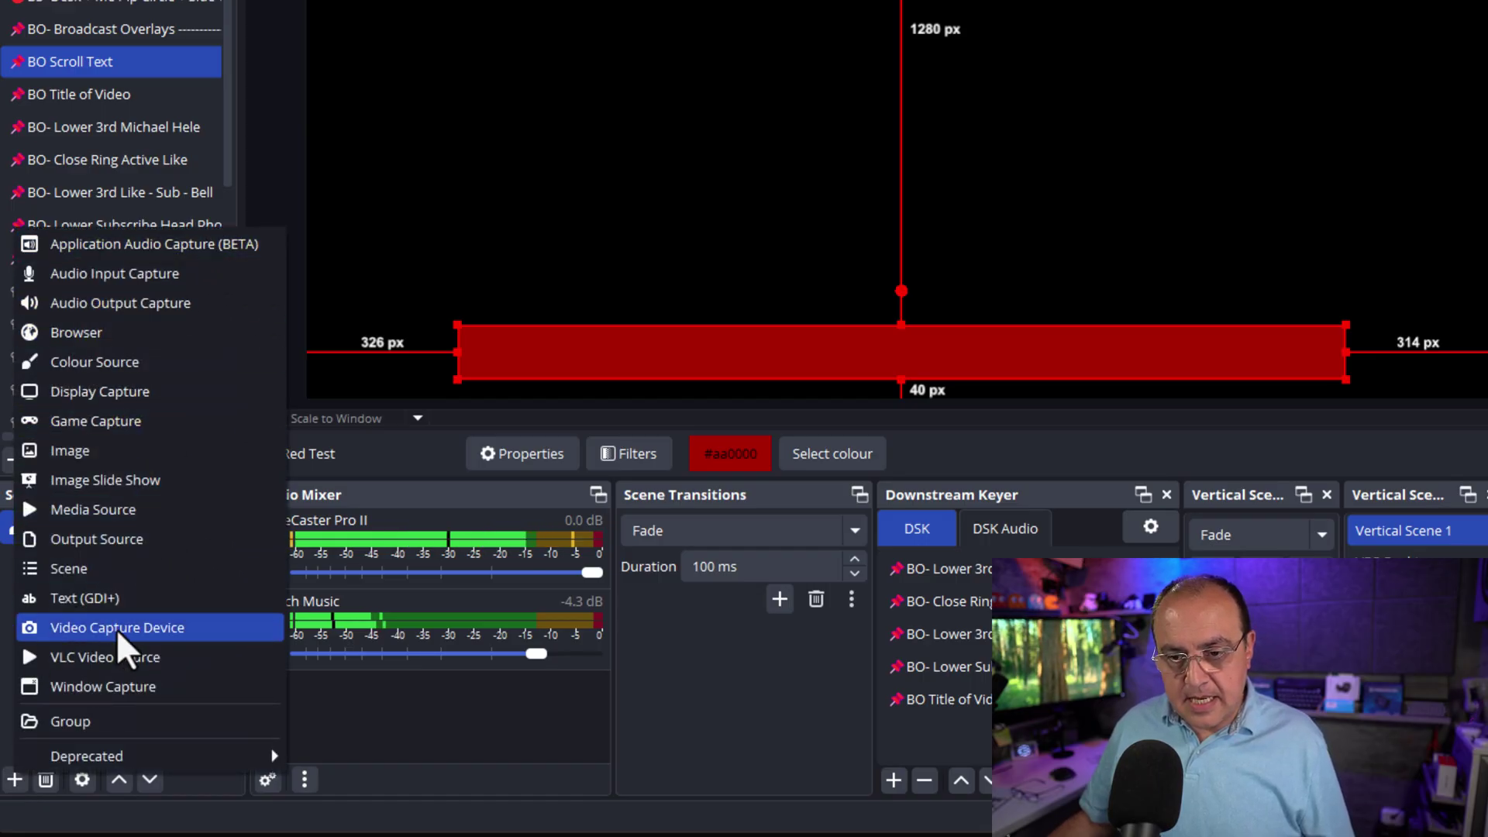
left_click(116, 598)
key("BackSpace")
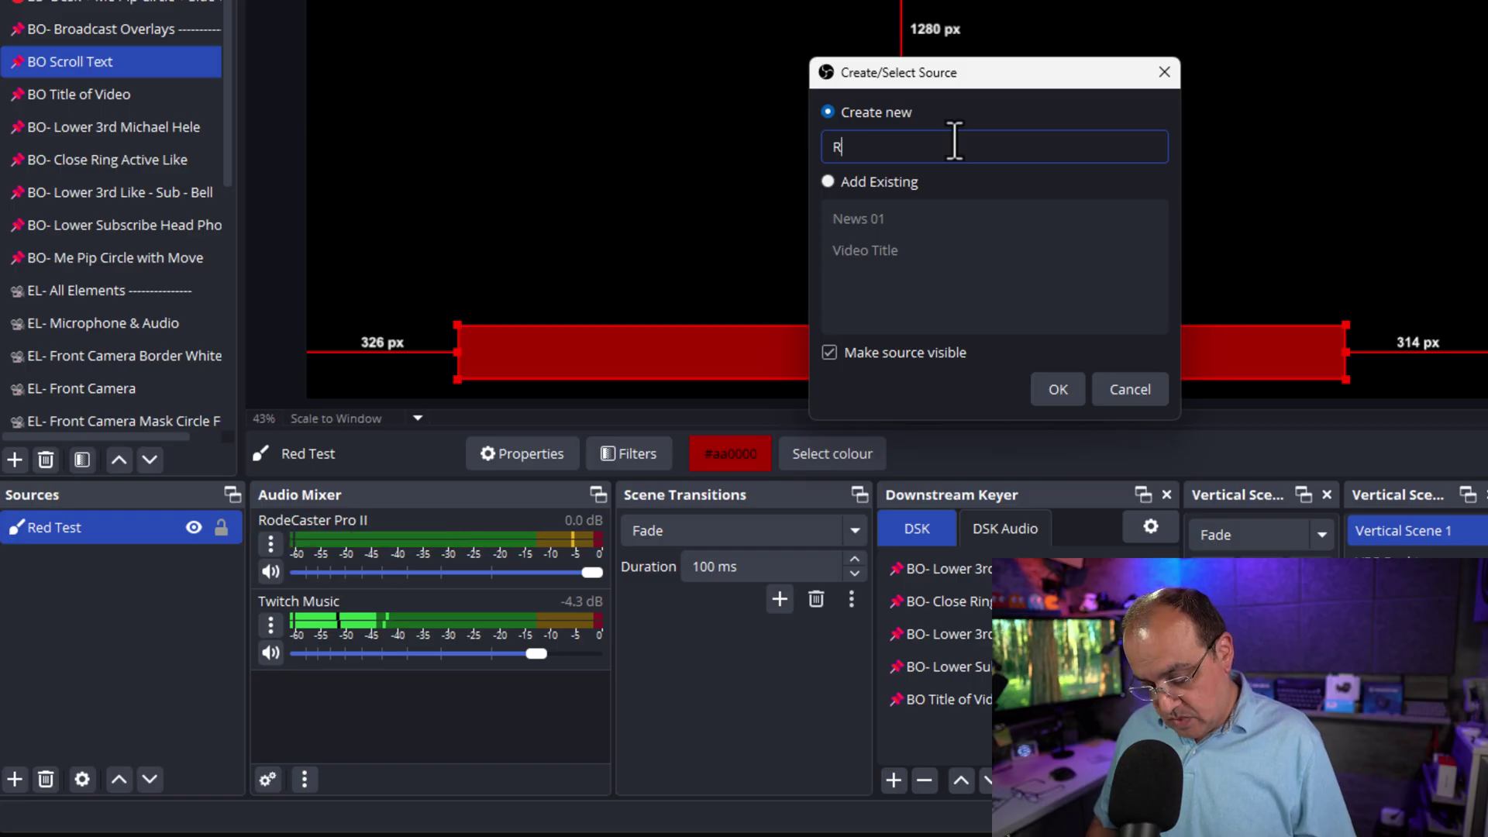
type("Red Tests")
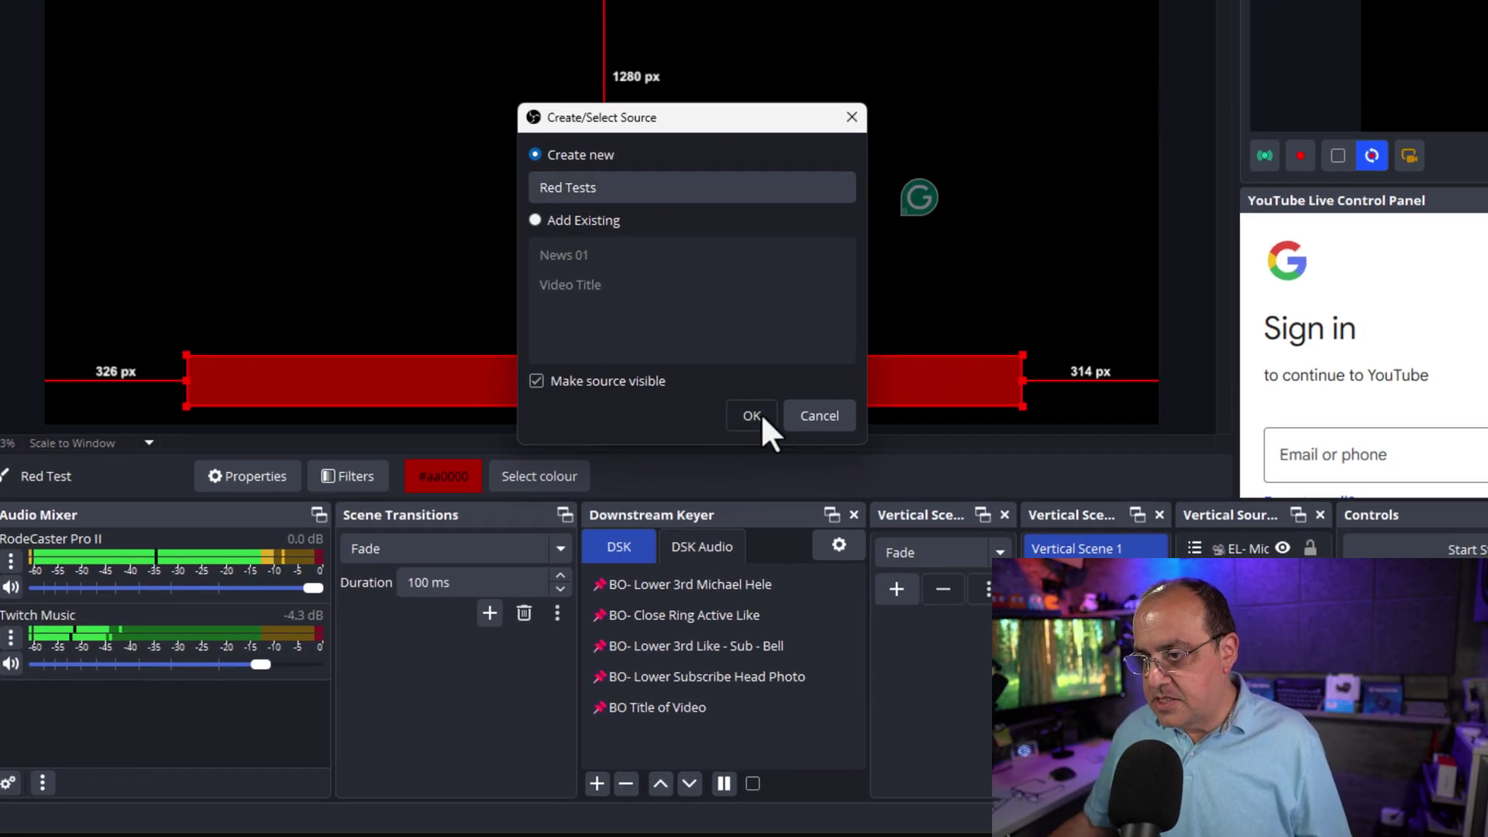
left_click(752, 417)
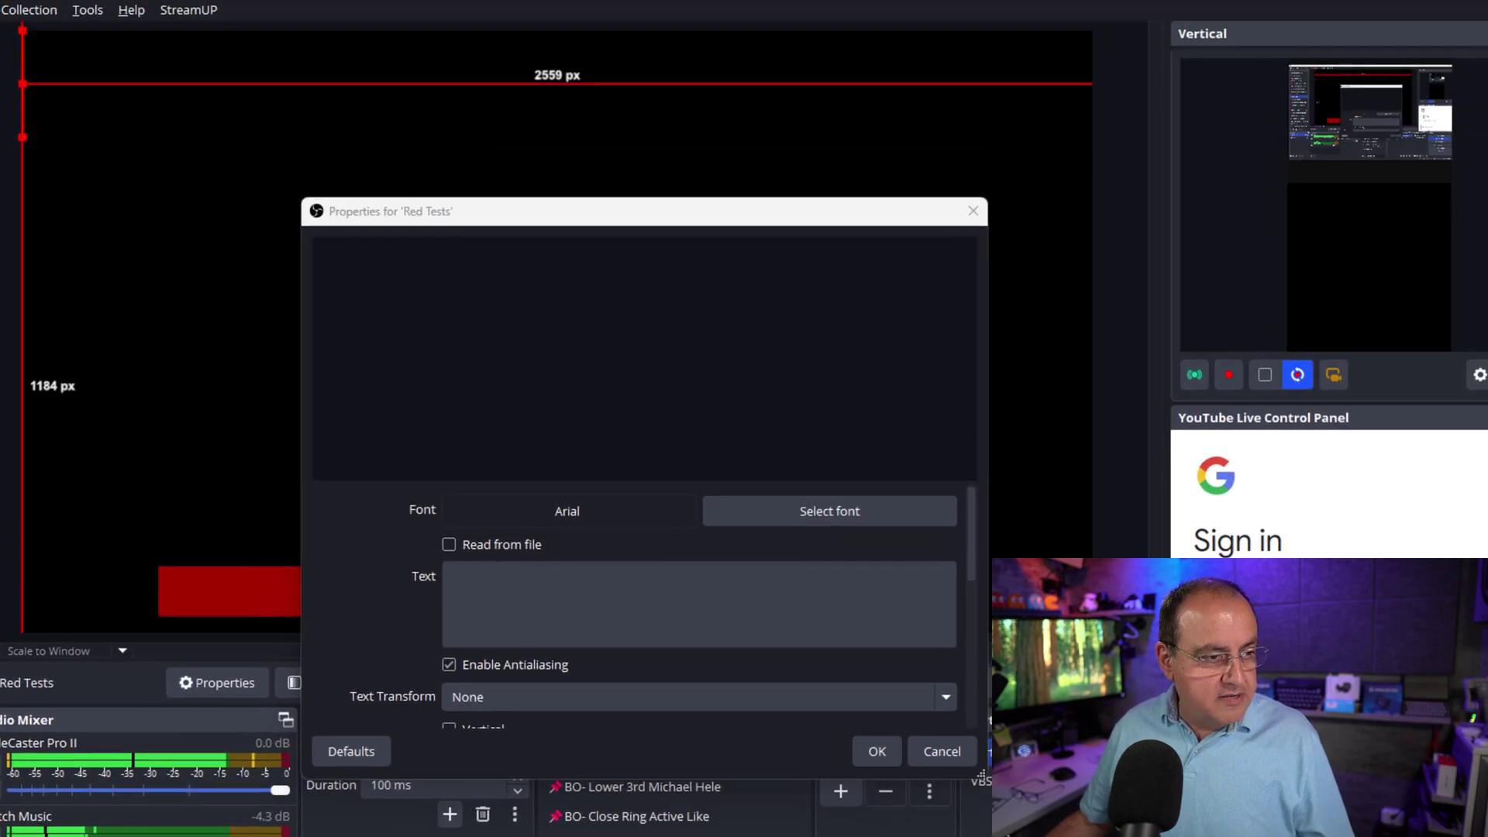
type("Share this video, especially with individuals who may be interested in content creation. Also, hit the thumbs up and like the video if you found it helpful. If you don't like this video, share it with someone you really dislike. Don't forget to tap subscribe.")
left_click(876, 751)
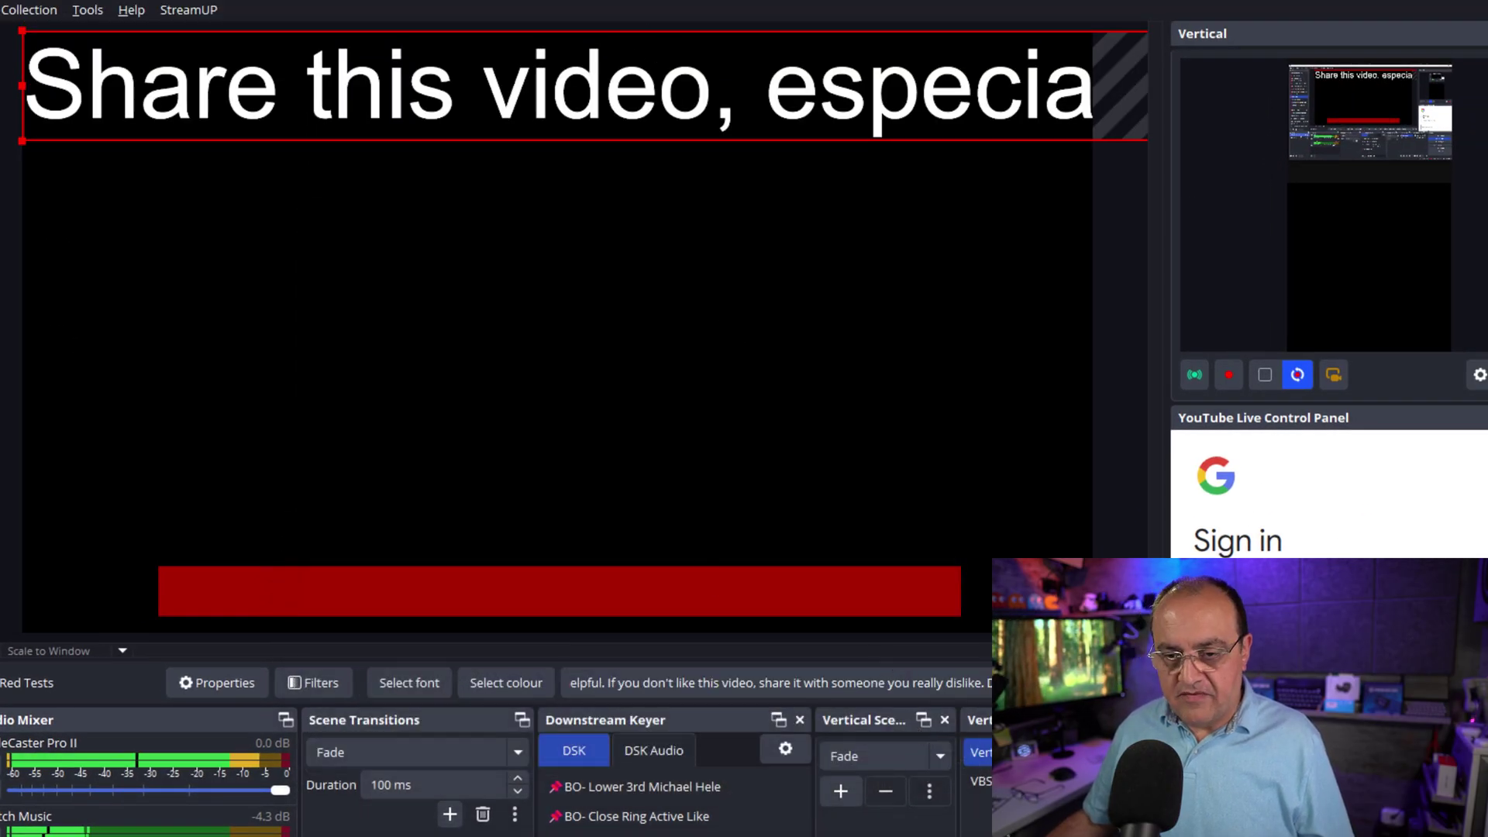
Step: Set the Red Tests font size to 72 and place the text over the red bar, about 380 px from the canvas's left edge
left_click(217, 683)
left_click(890, 509)
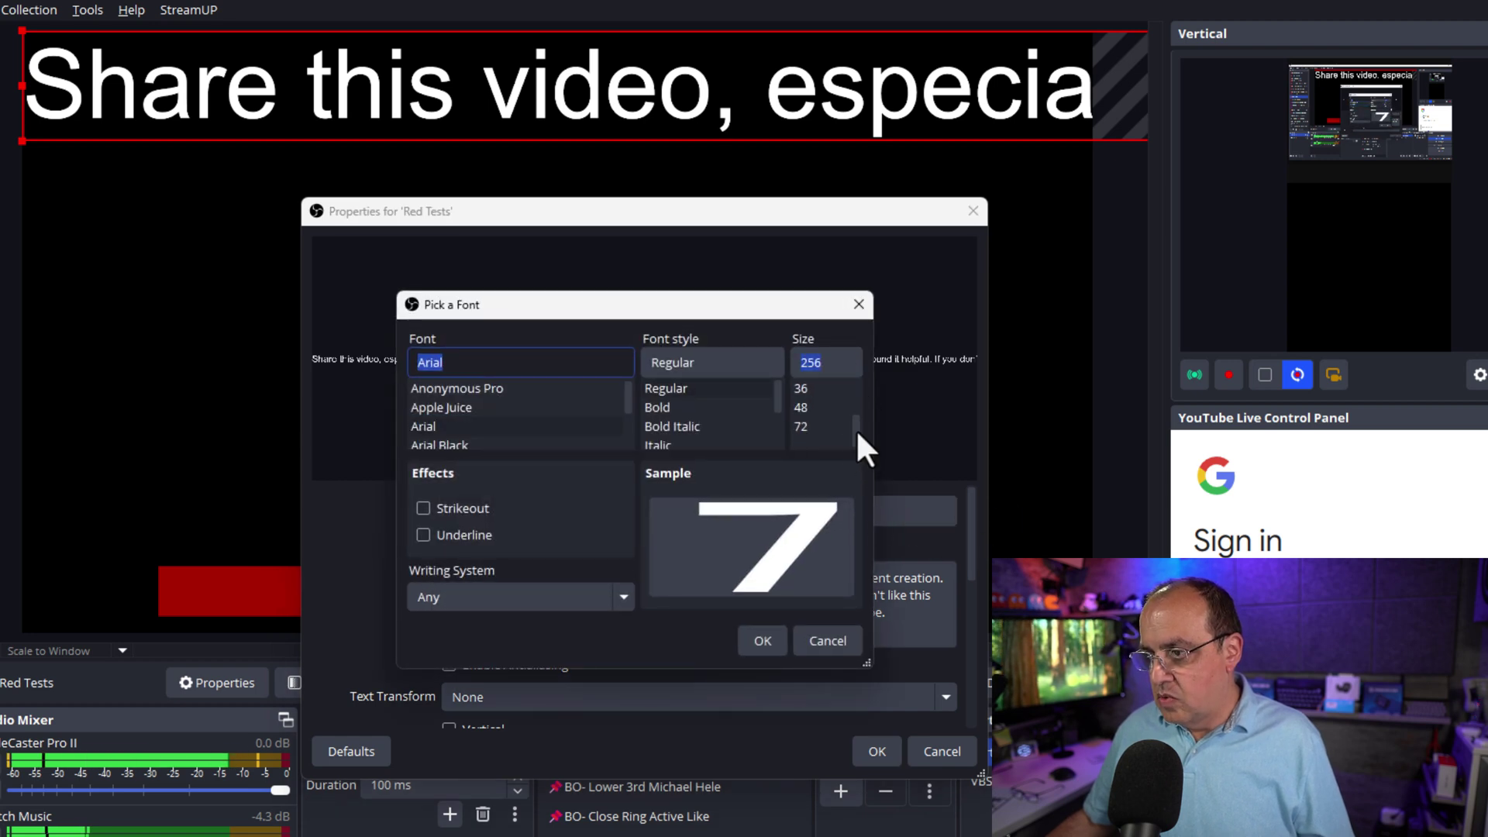
left_click(826, 430)
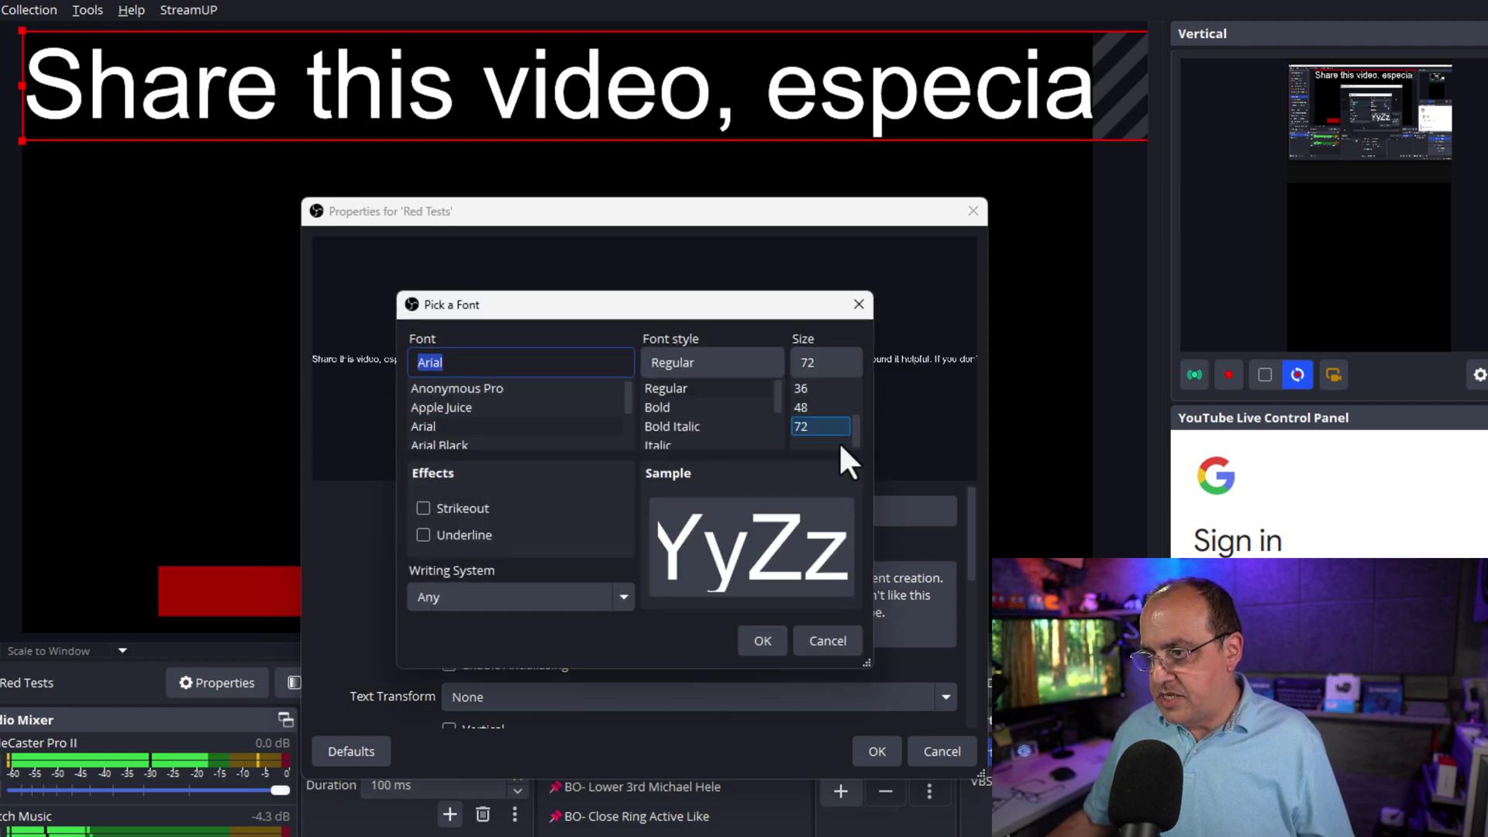
left_click(781, 636)
scroll(698, 589, "down", 5)
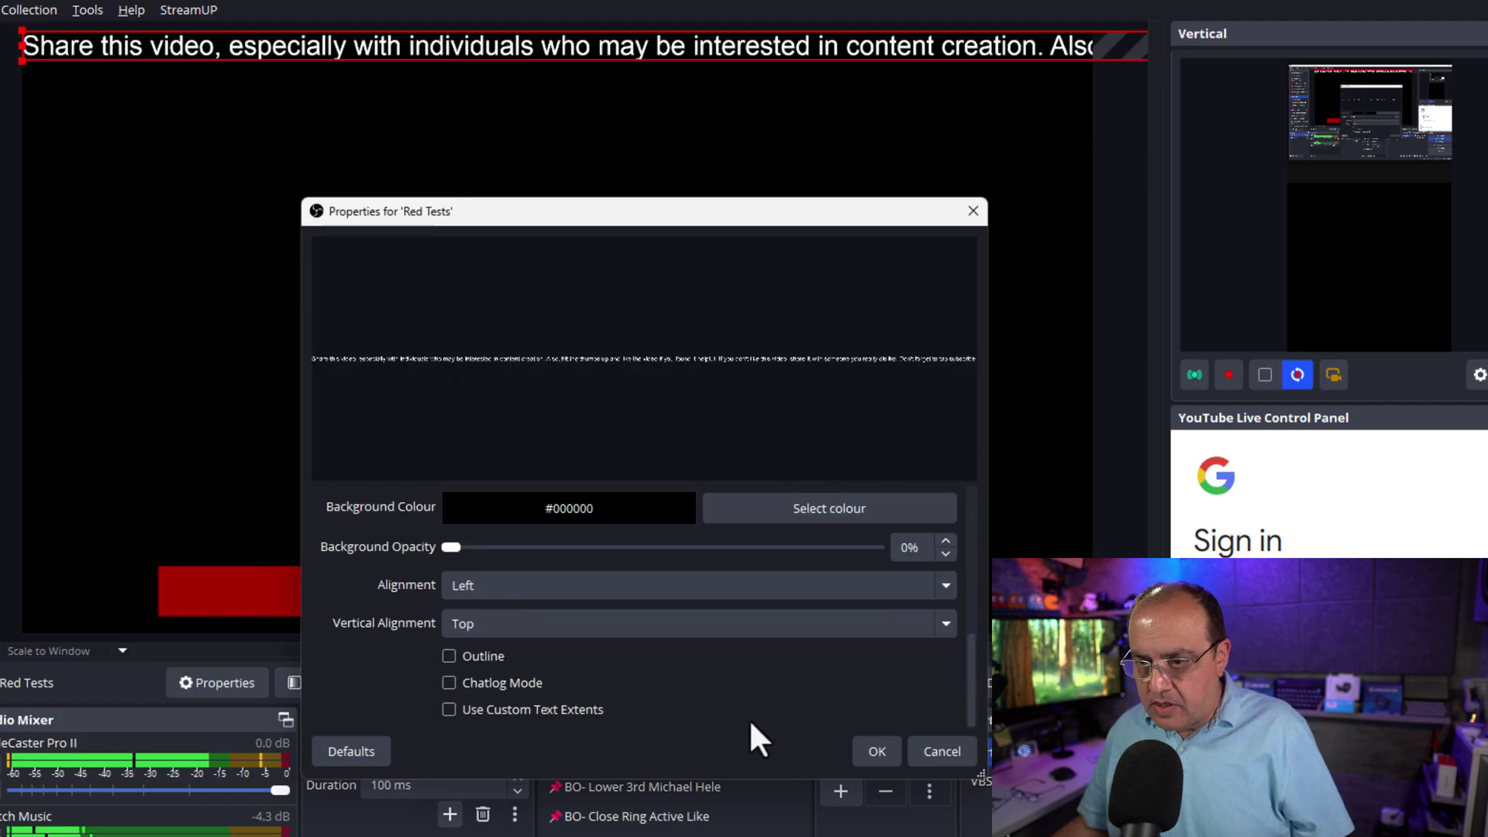
left_click(874, 750)
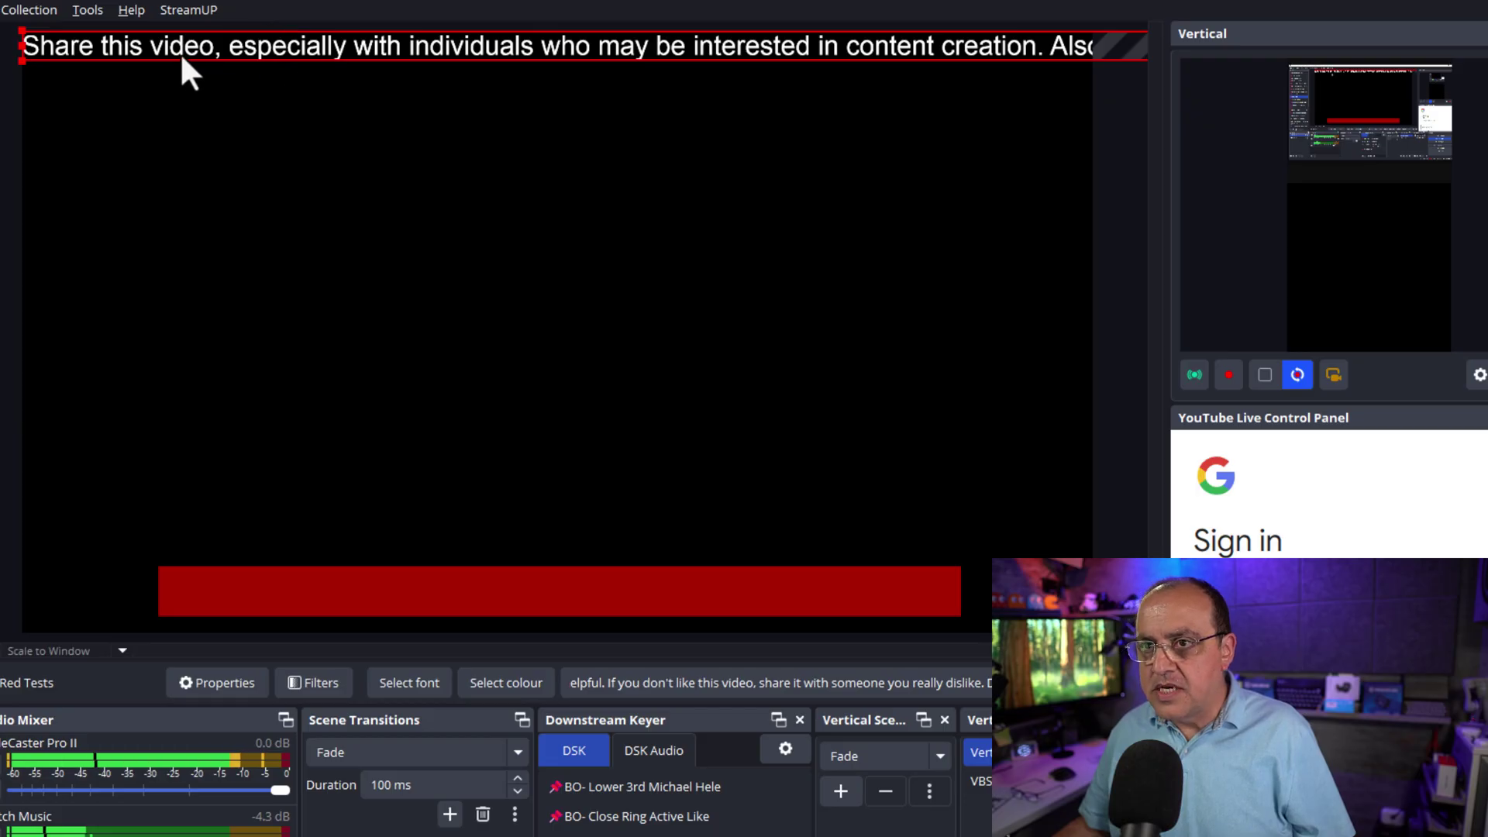
left_click_drag(217, 47, 375, 586)
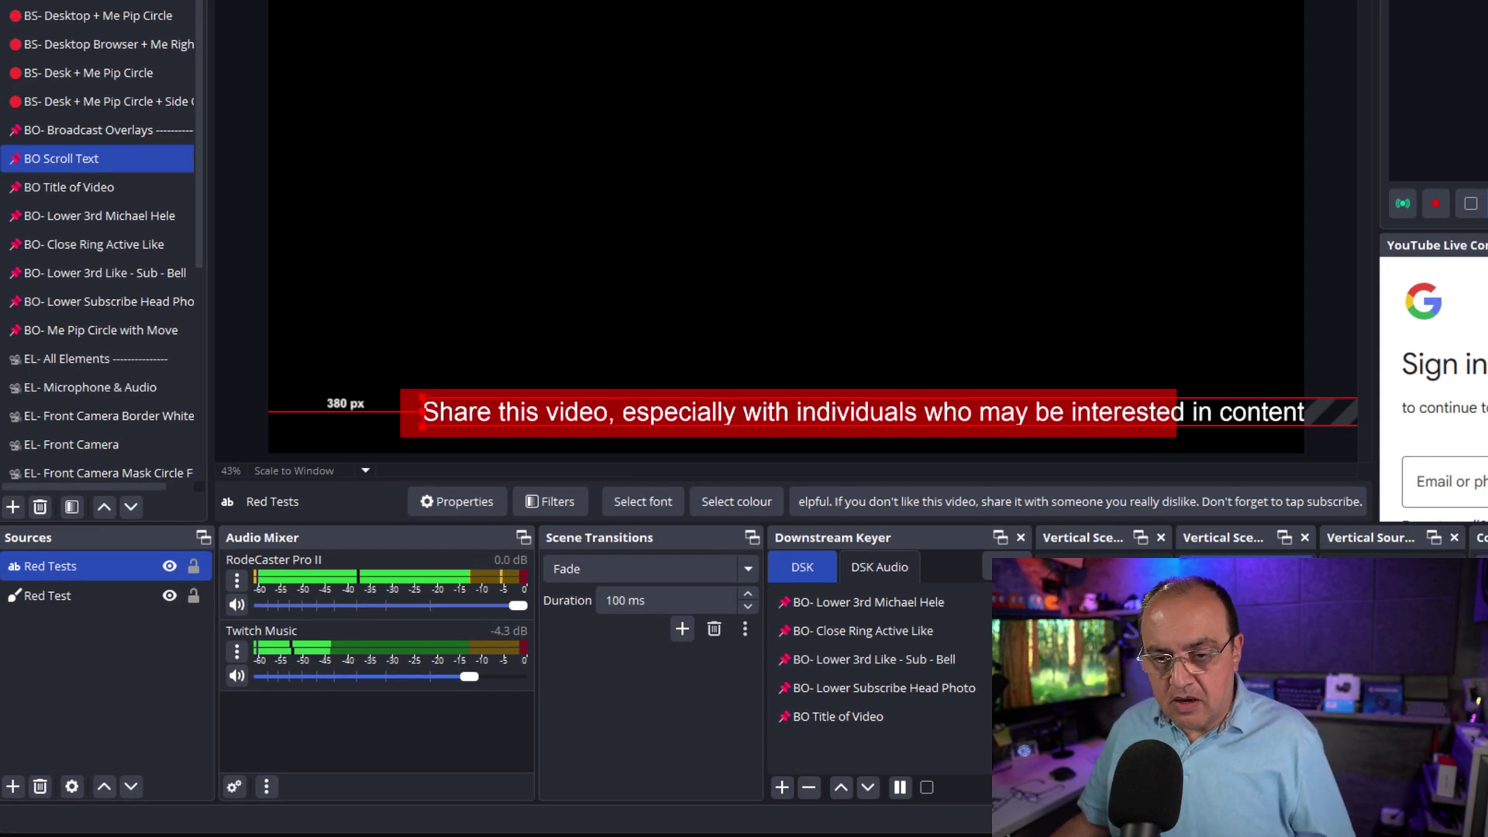
Step: Add a Scroll filter named Scroll Red to the Red Tests text source
left_click(102, 566)
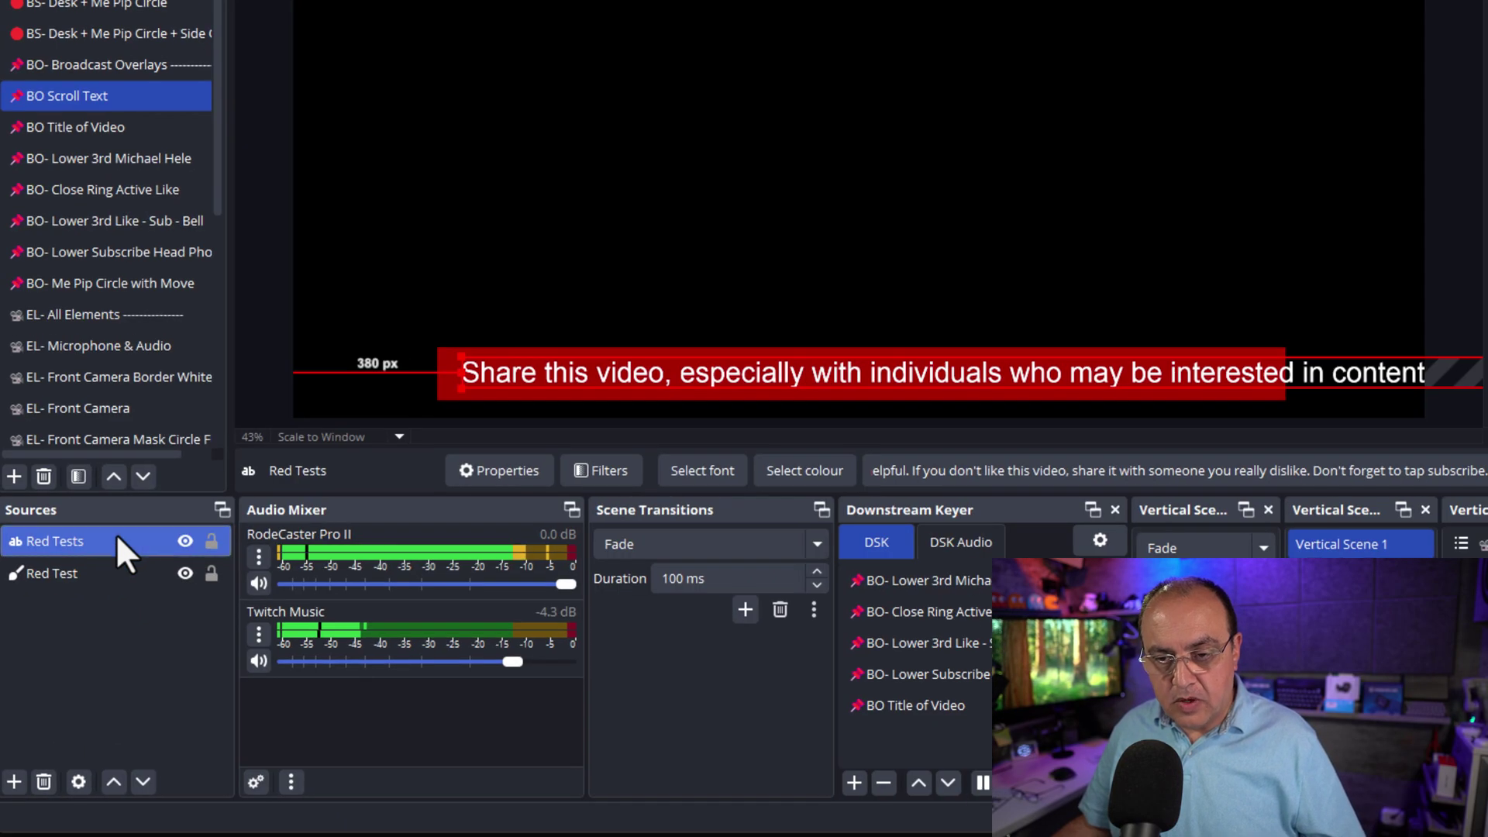
right_click(115, 534)
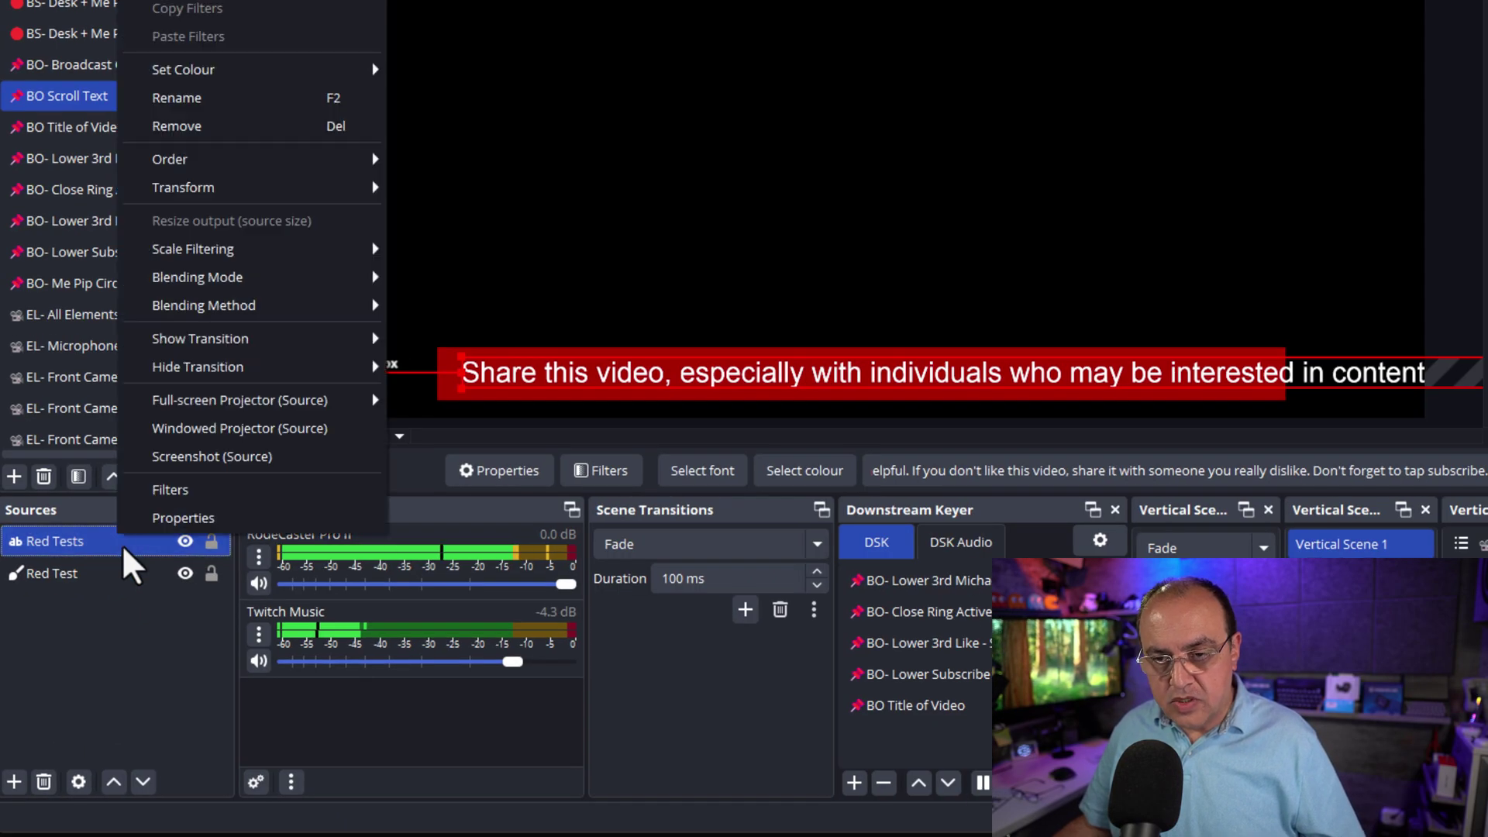
left_click(259, 486)
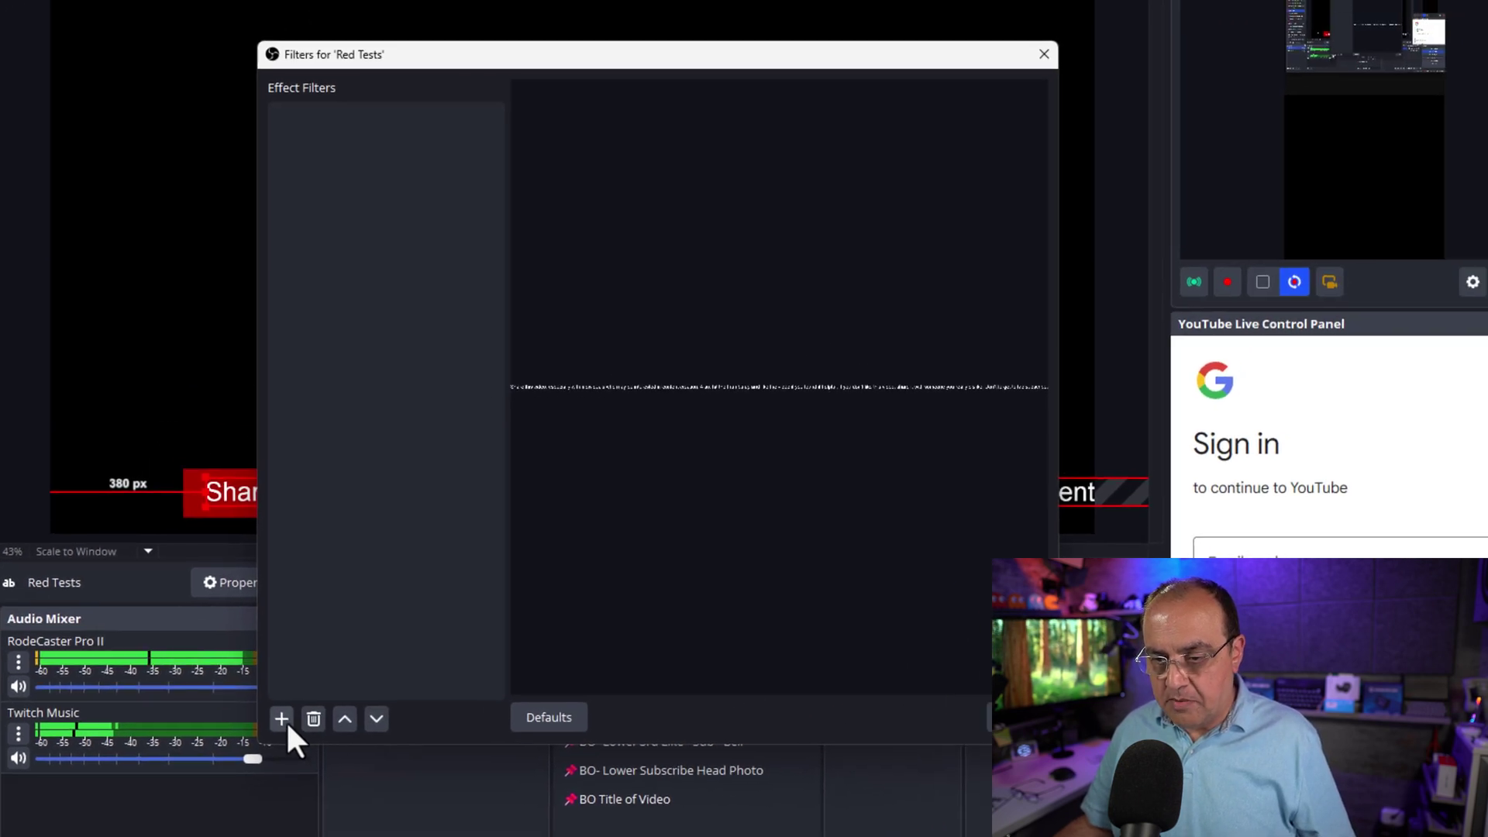
left_click(281, 719)
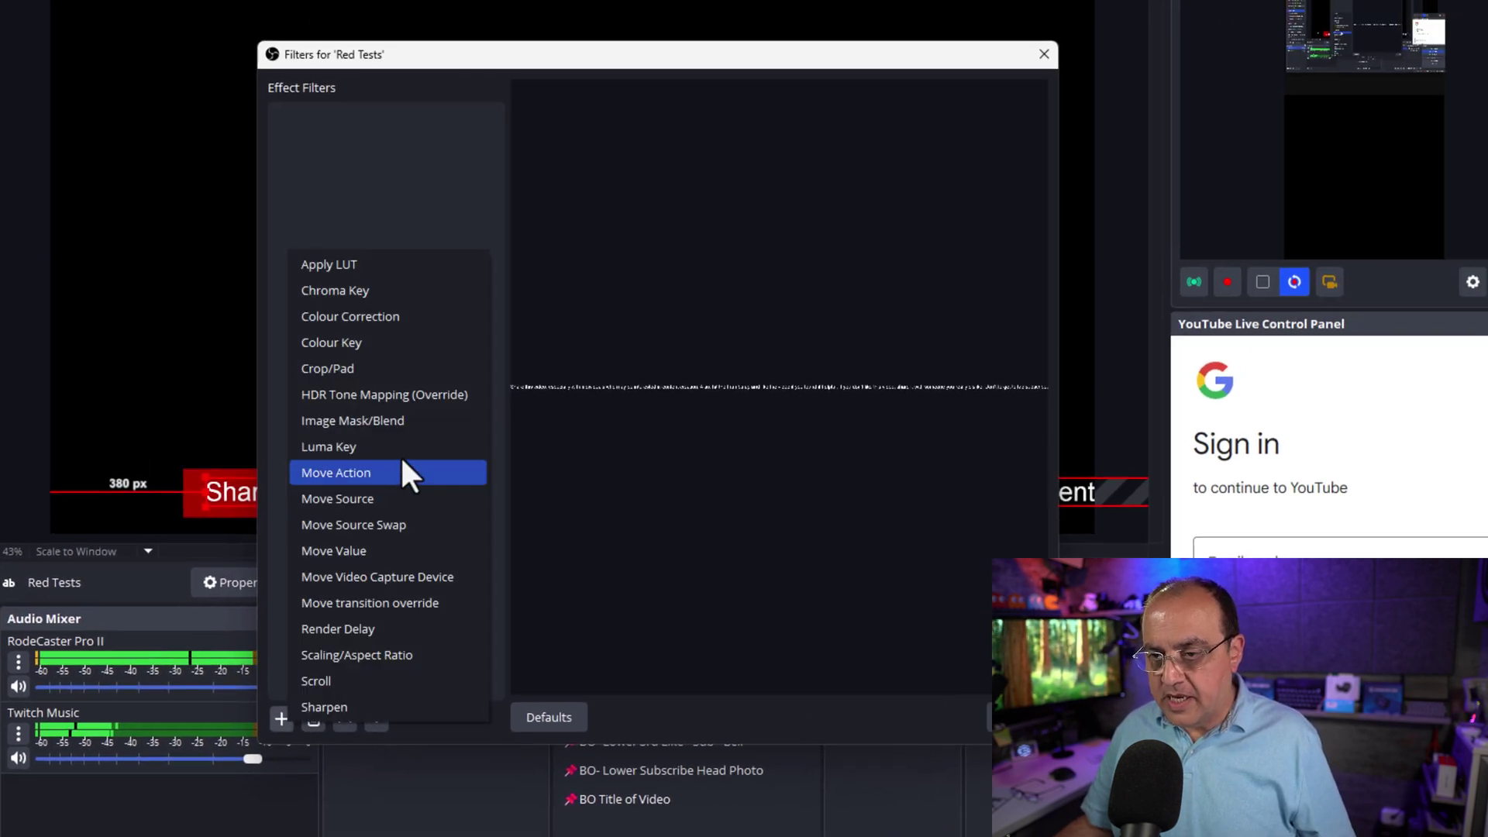
left_click(331, 679)
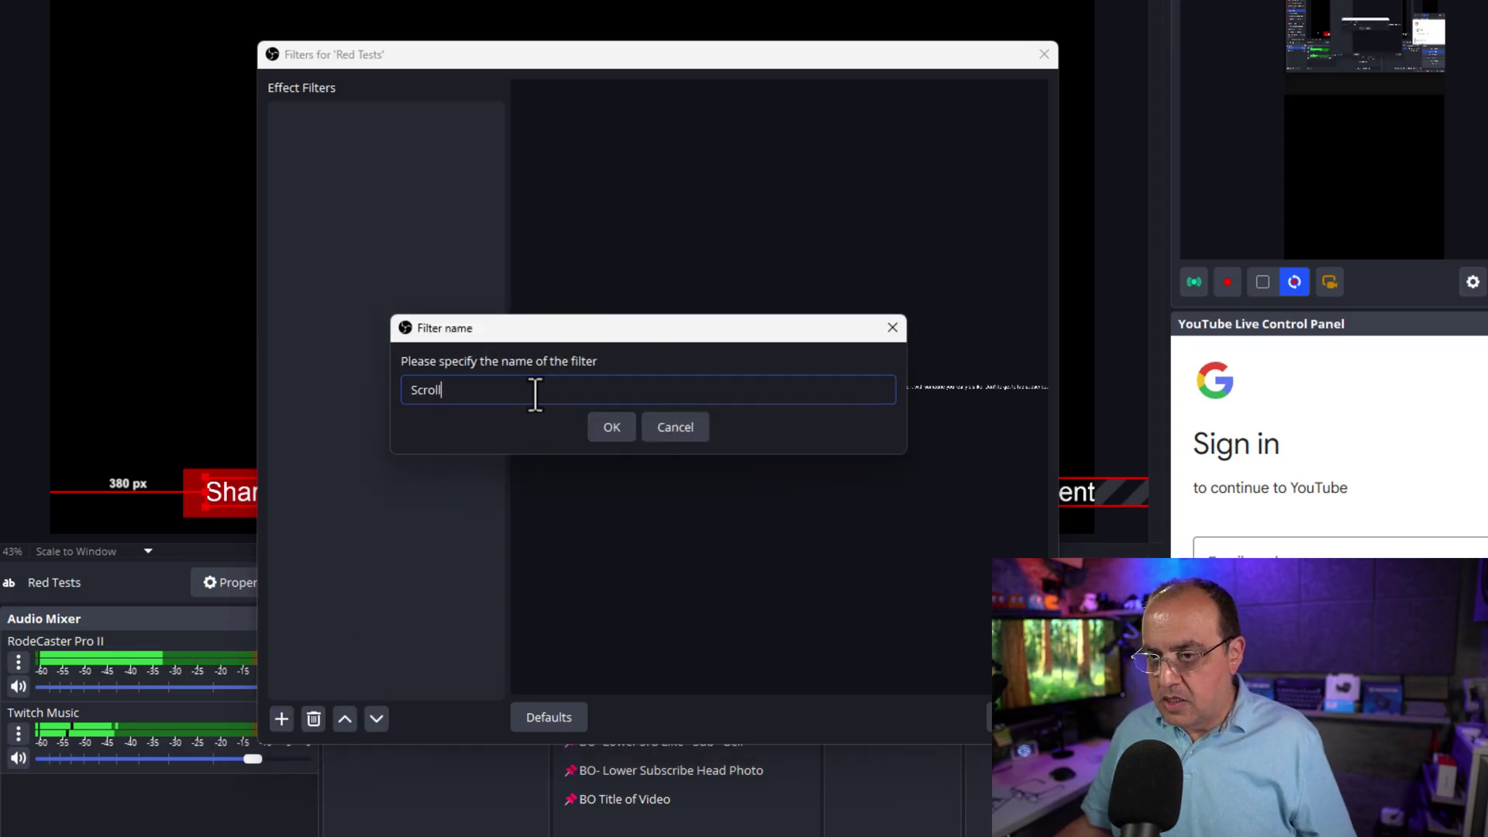
type("Red")
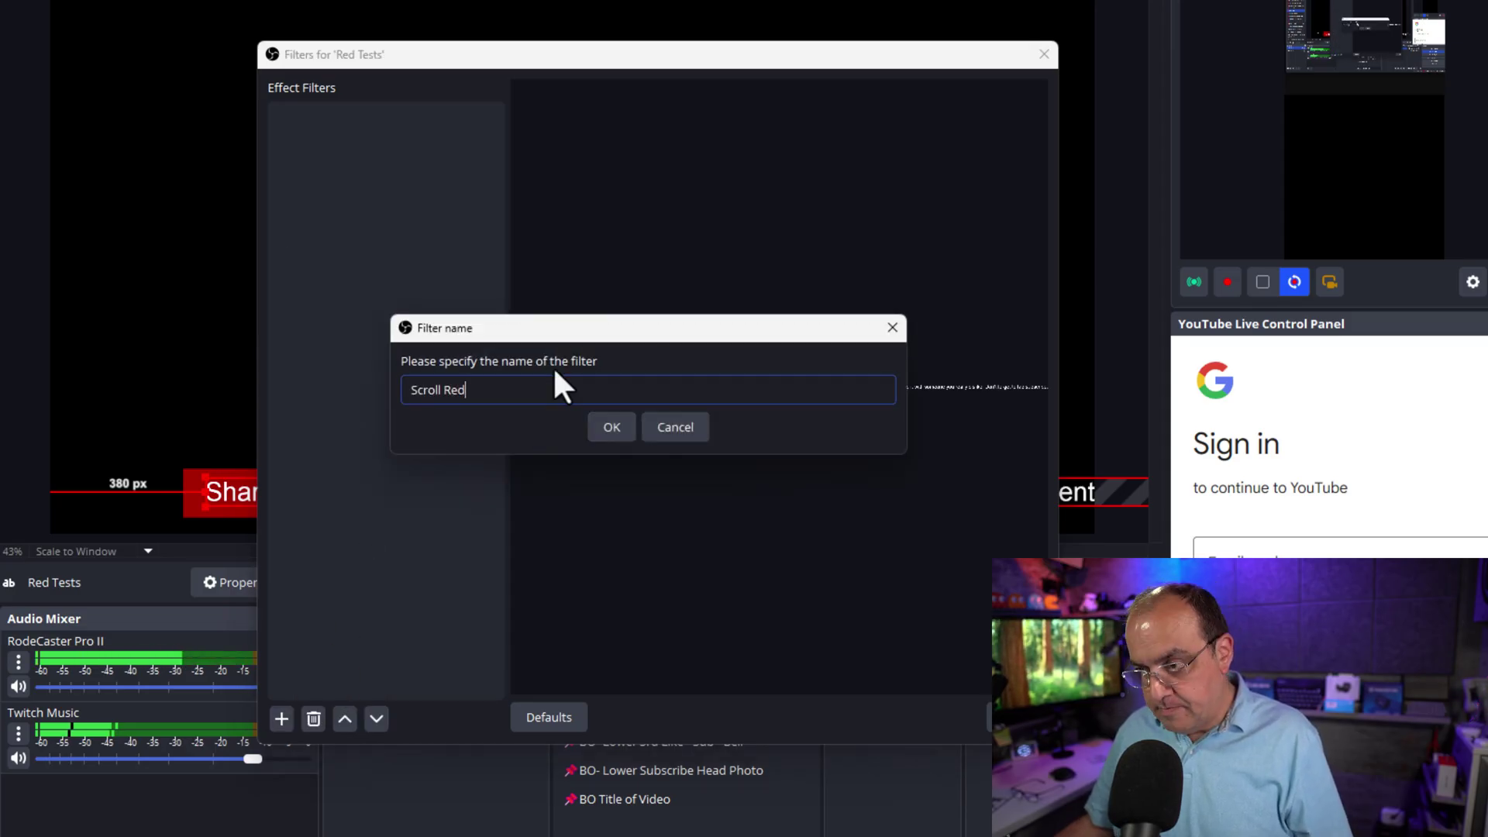
left_click(627, 429)
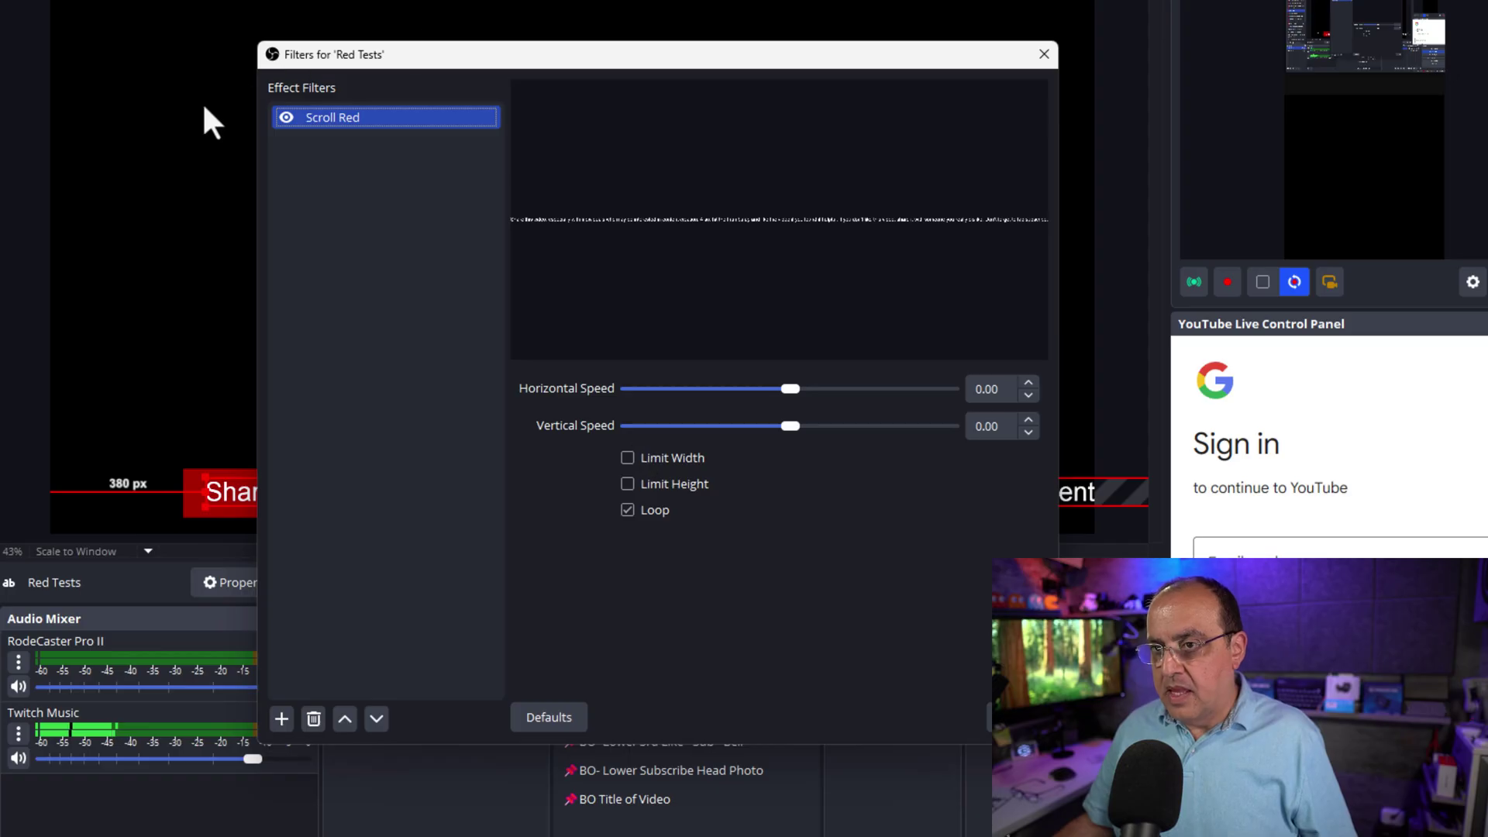
Step: Move the filter window clear of the red bar and set the Scroll Red horizontal speed to 83
left_click_drag(767, 54, 664, 526)
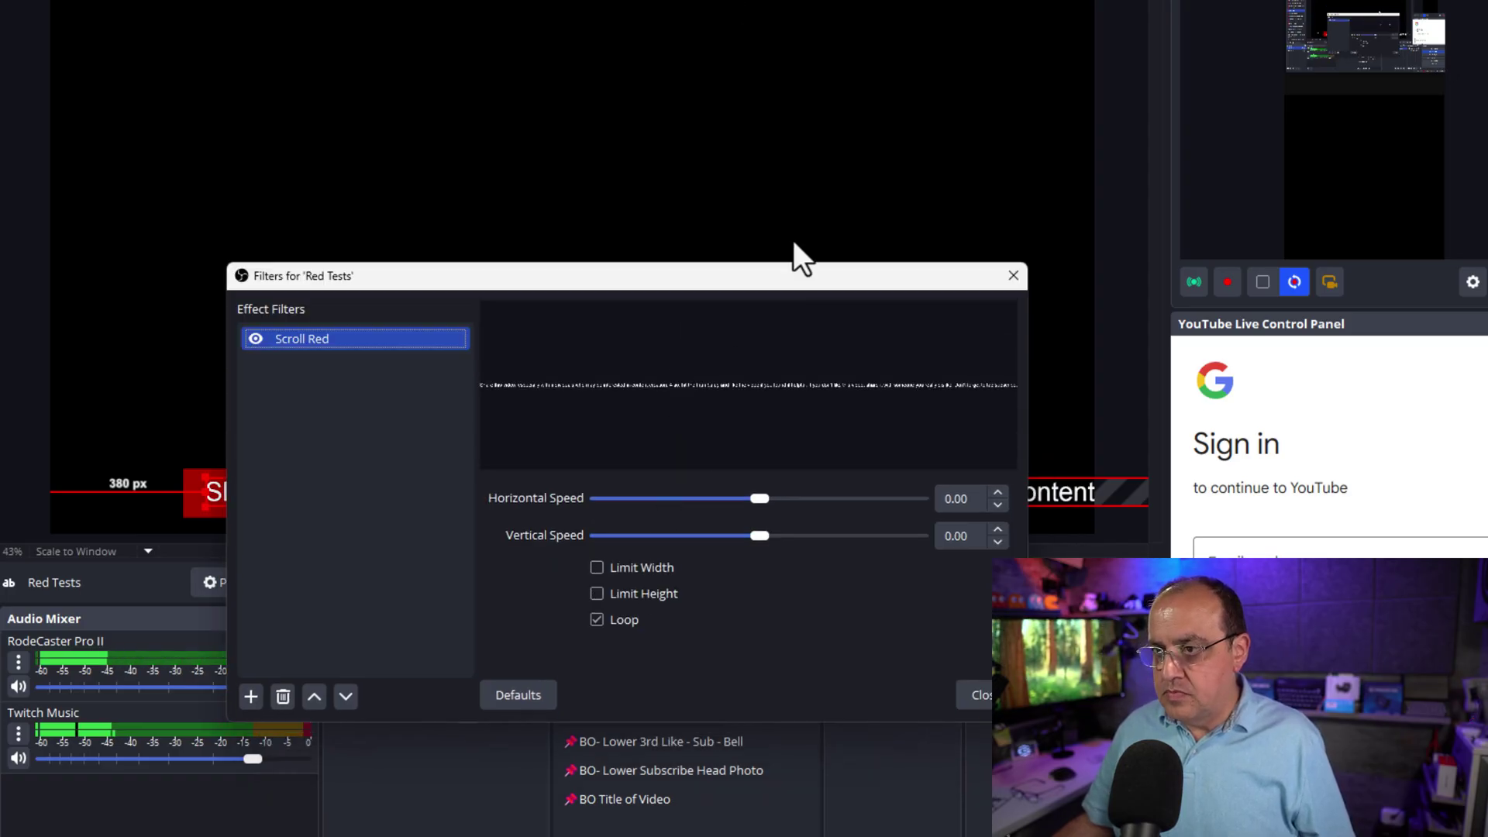
left_click_drag(809, 287, 634, 18)
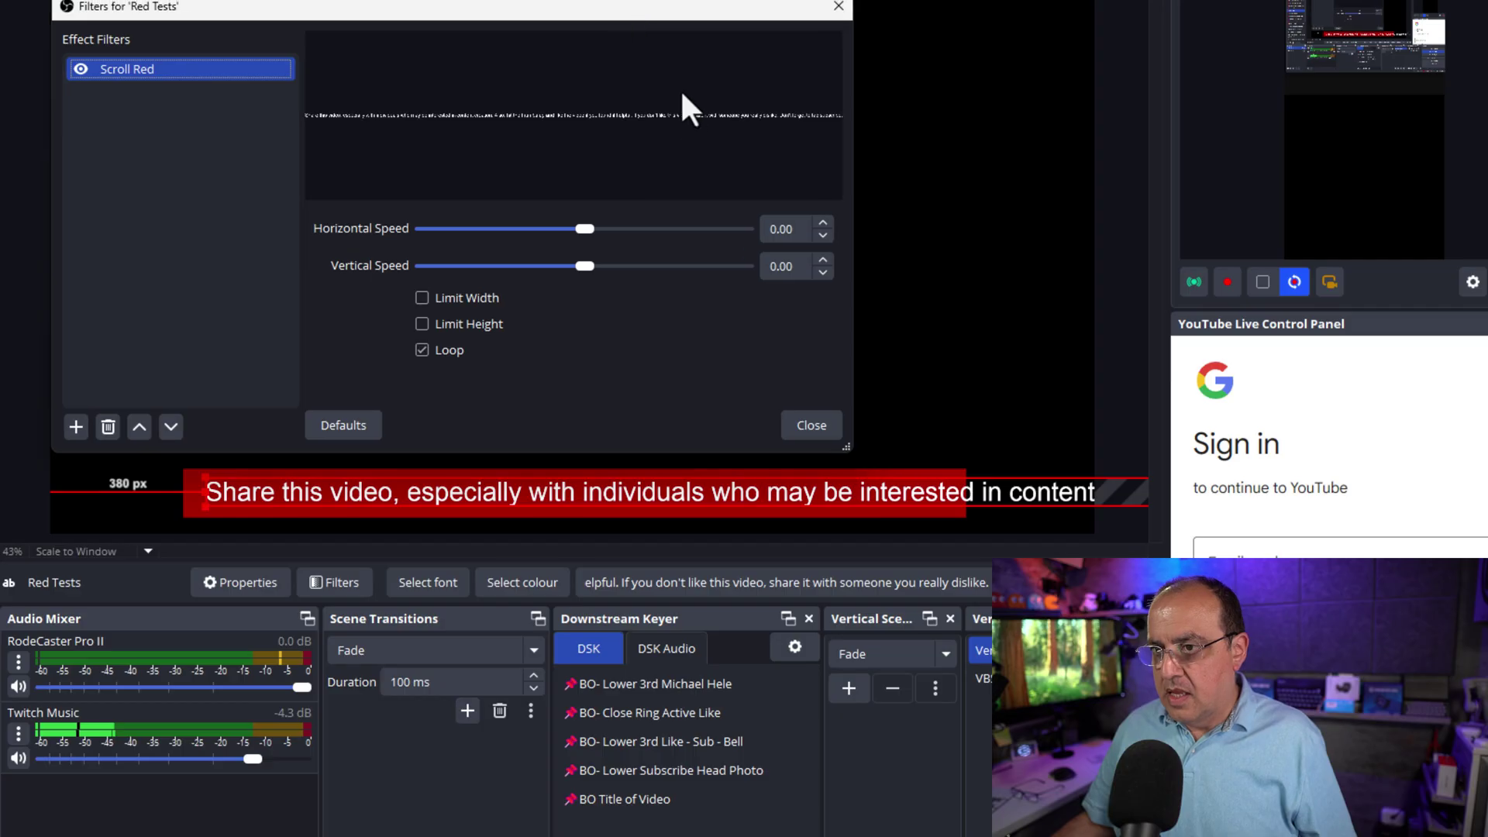
left_click_drag(589, 225, 616, 234)
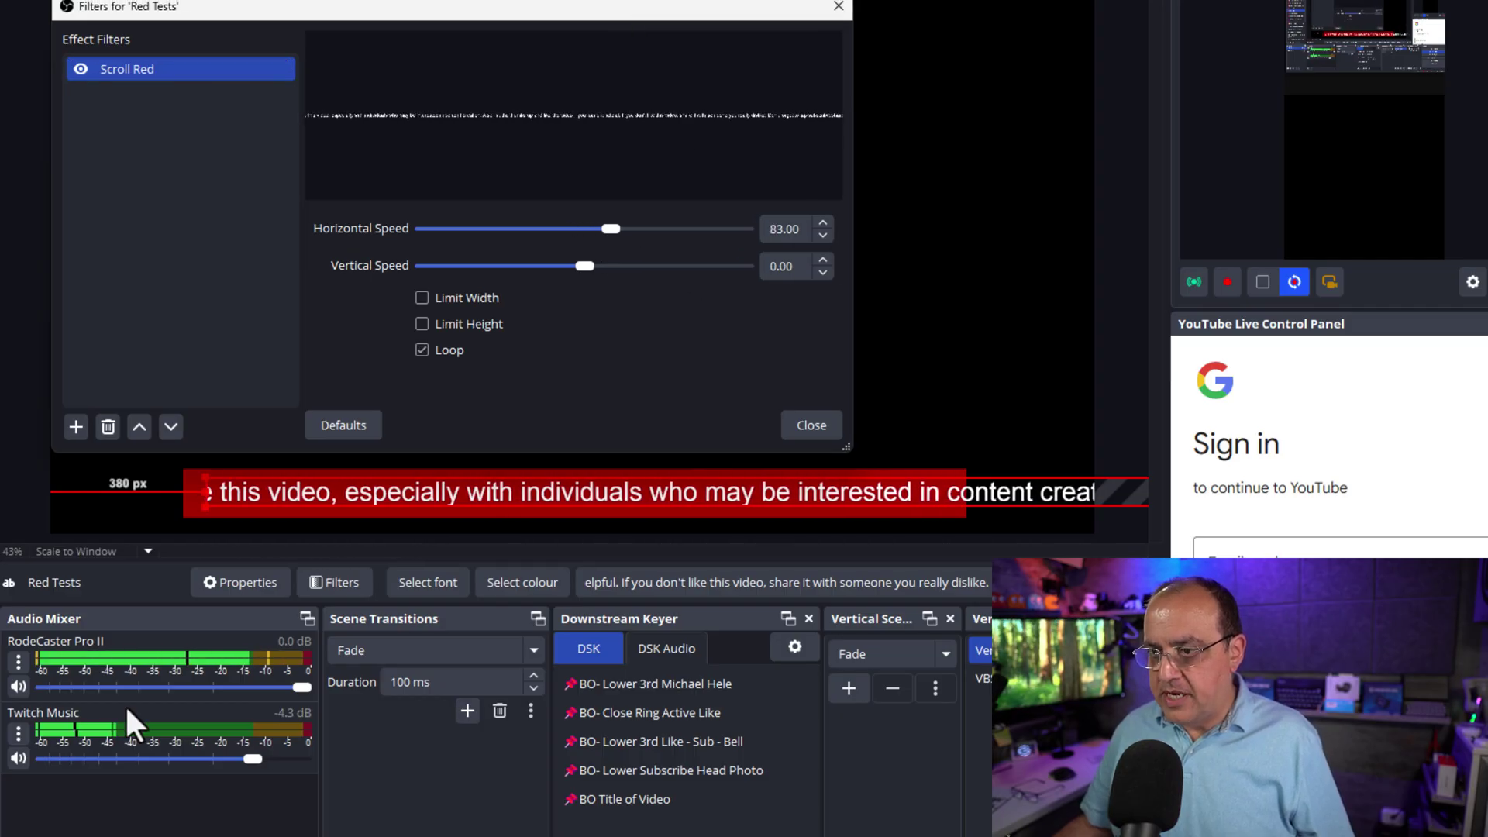
Step: Enable Limit Width on the Scroll Red filter and set the width to 1920
left_click(421, 298)
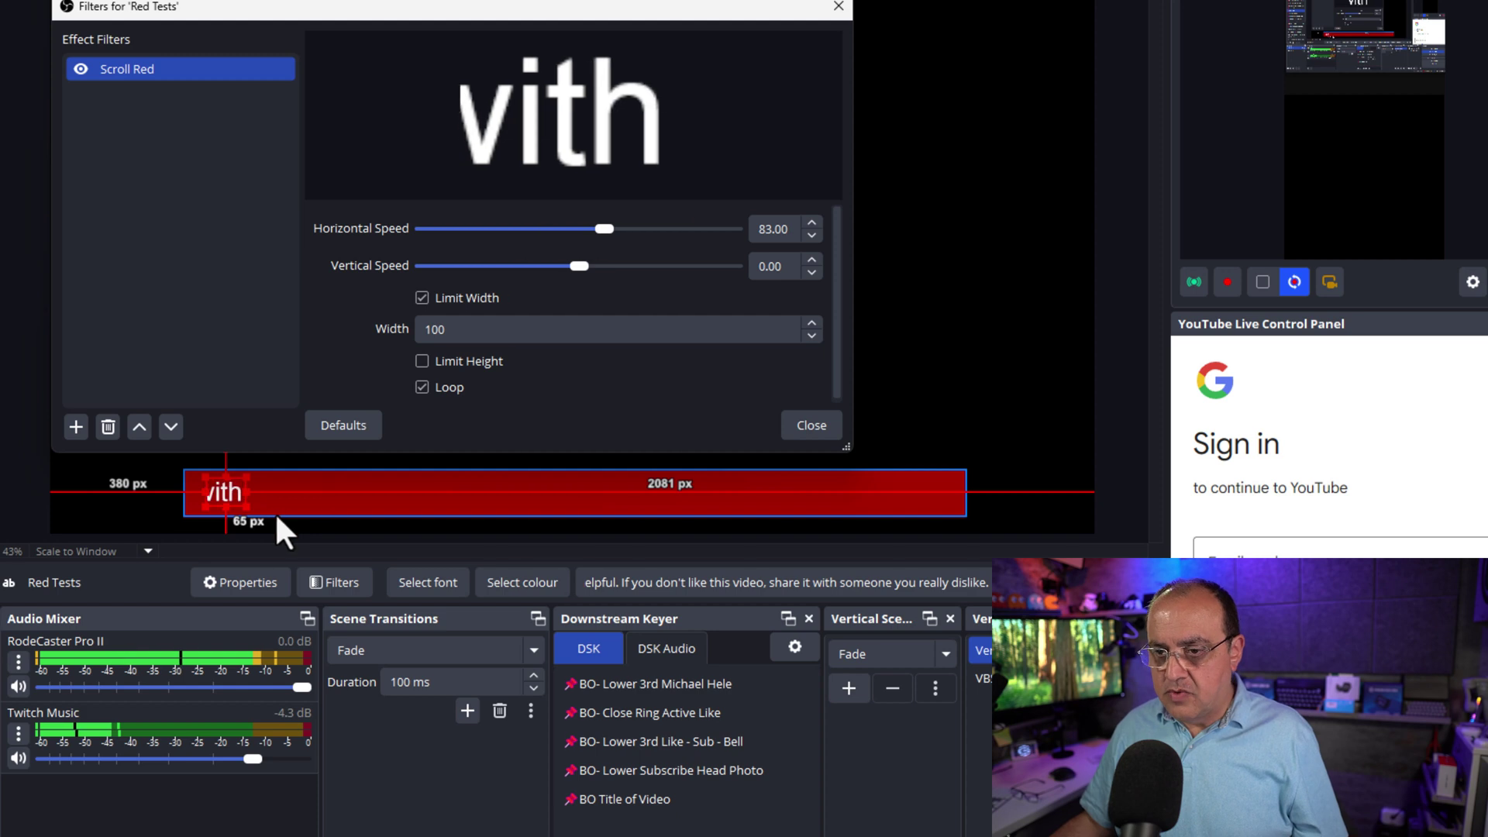
double_click(469, 329)
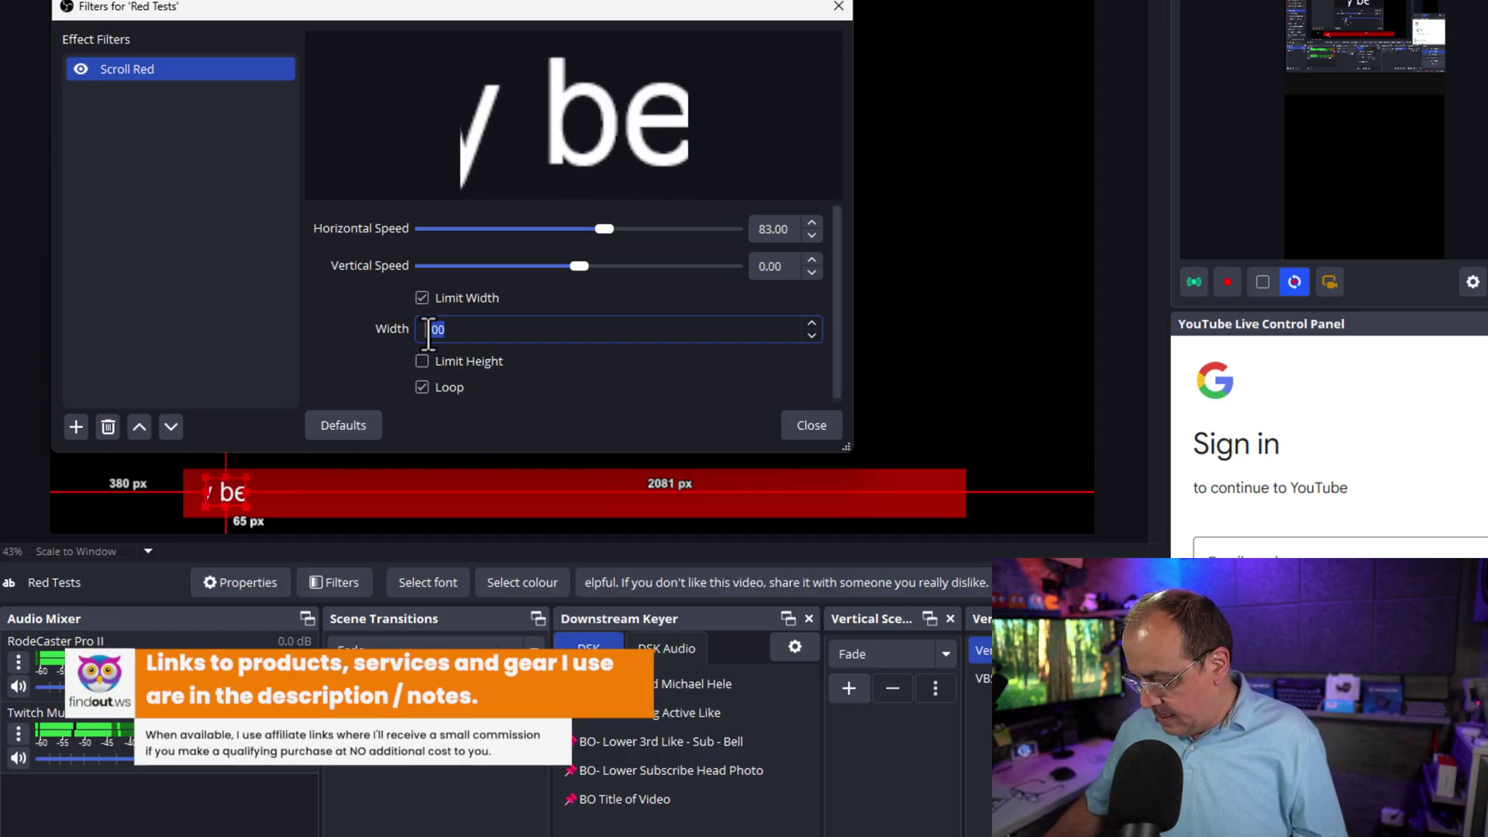
type("20")
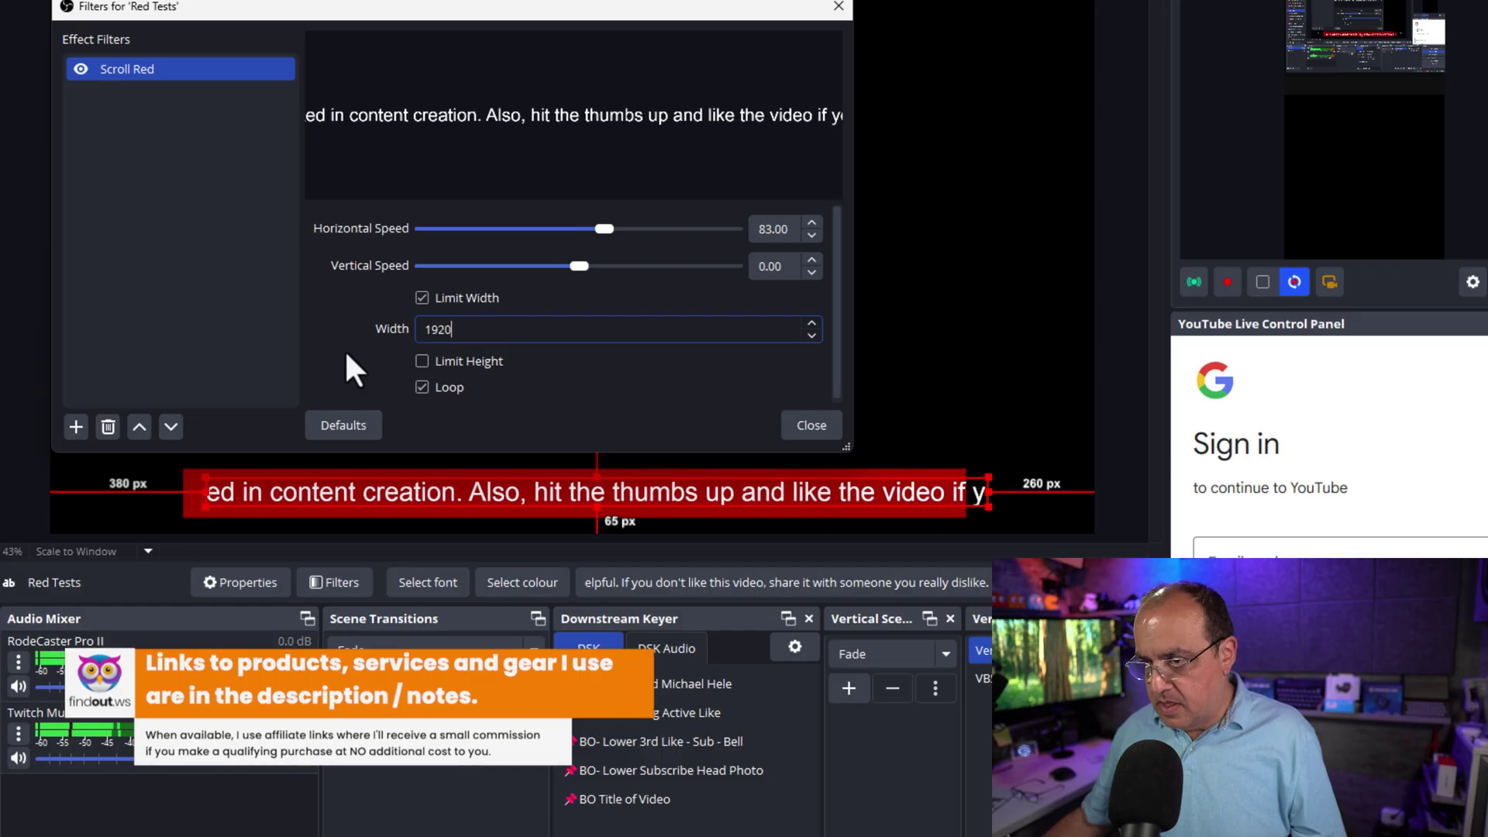
Step: Set the Scroll Red limit width to 1860 and centre the text on the red bar, about 362 px from the canvas's left edge
left_click_drag(495, 331, 382, 325)
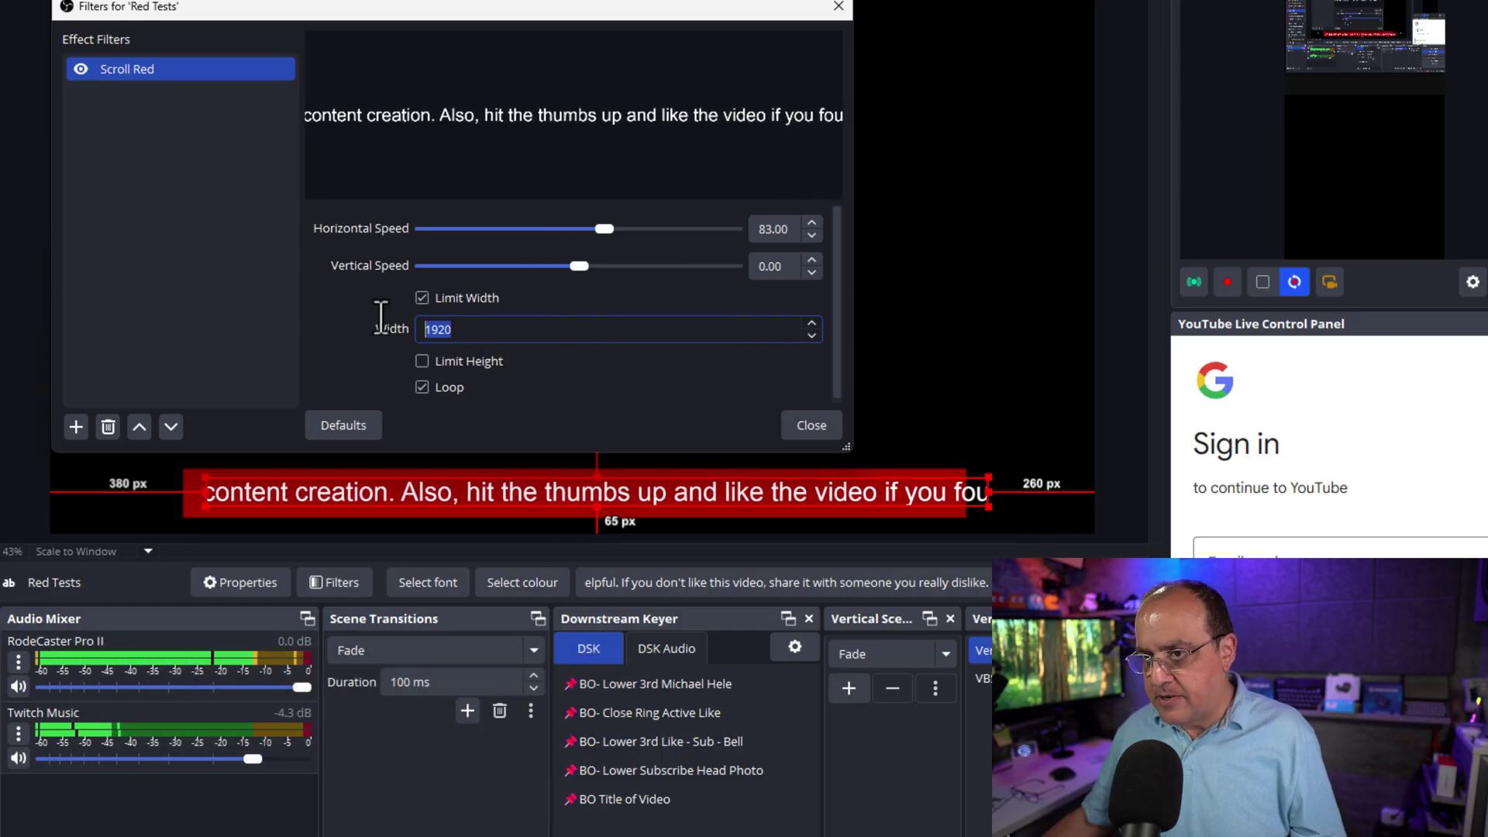
type("1860")
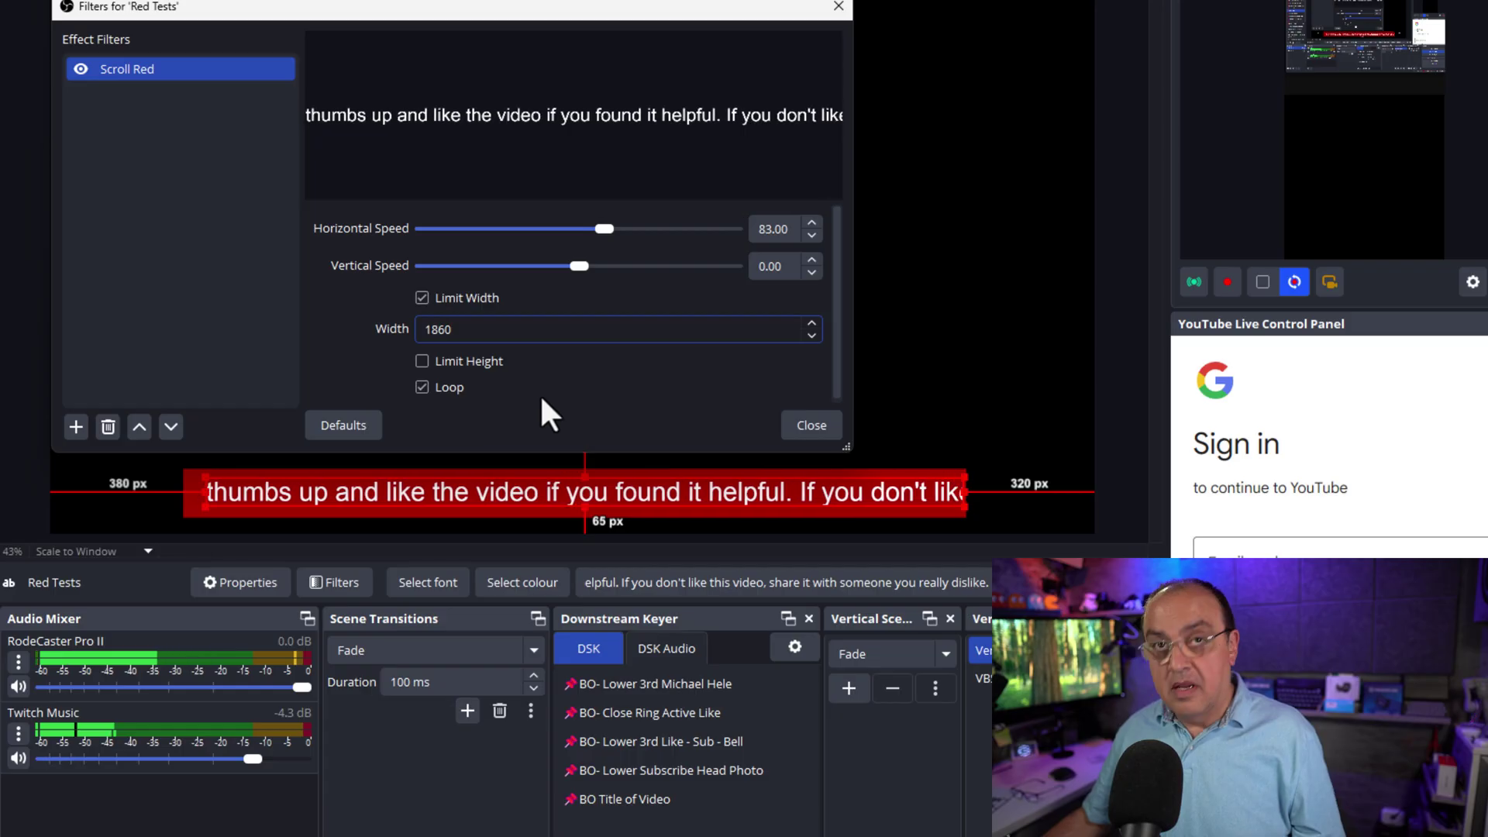
left_click(811, 424)
left_click_drag(743, 482, 735, 485)
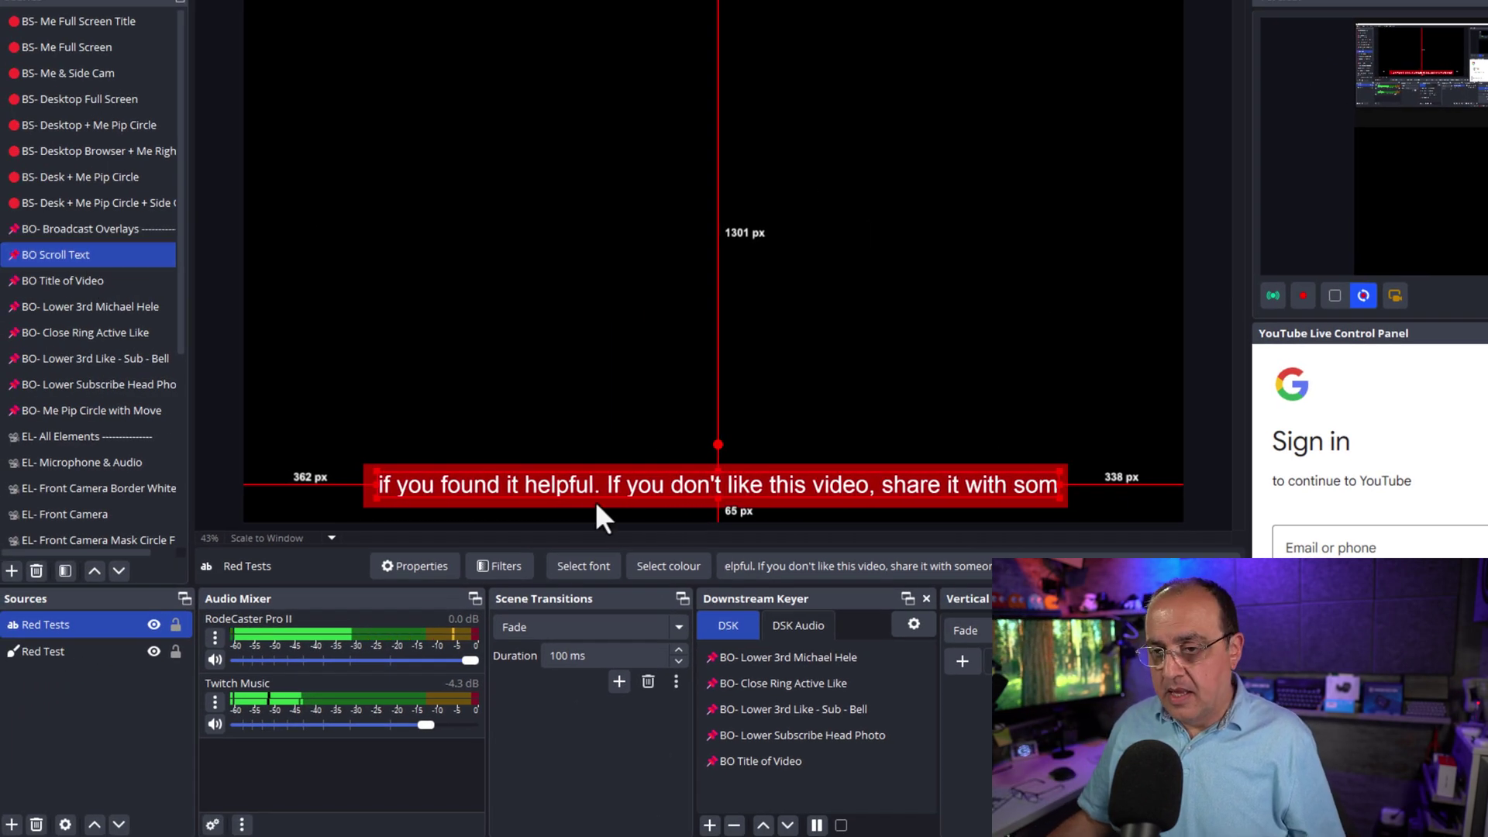
left_click(104, 710)
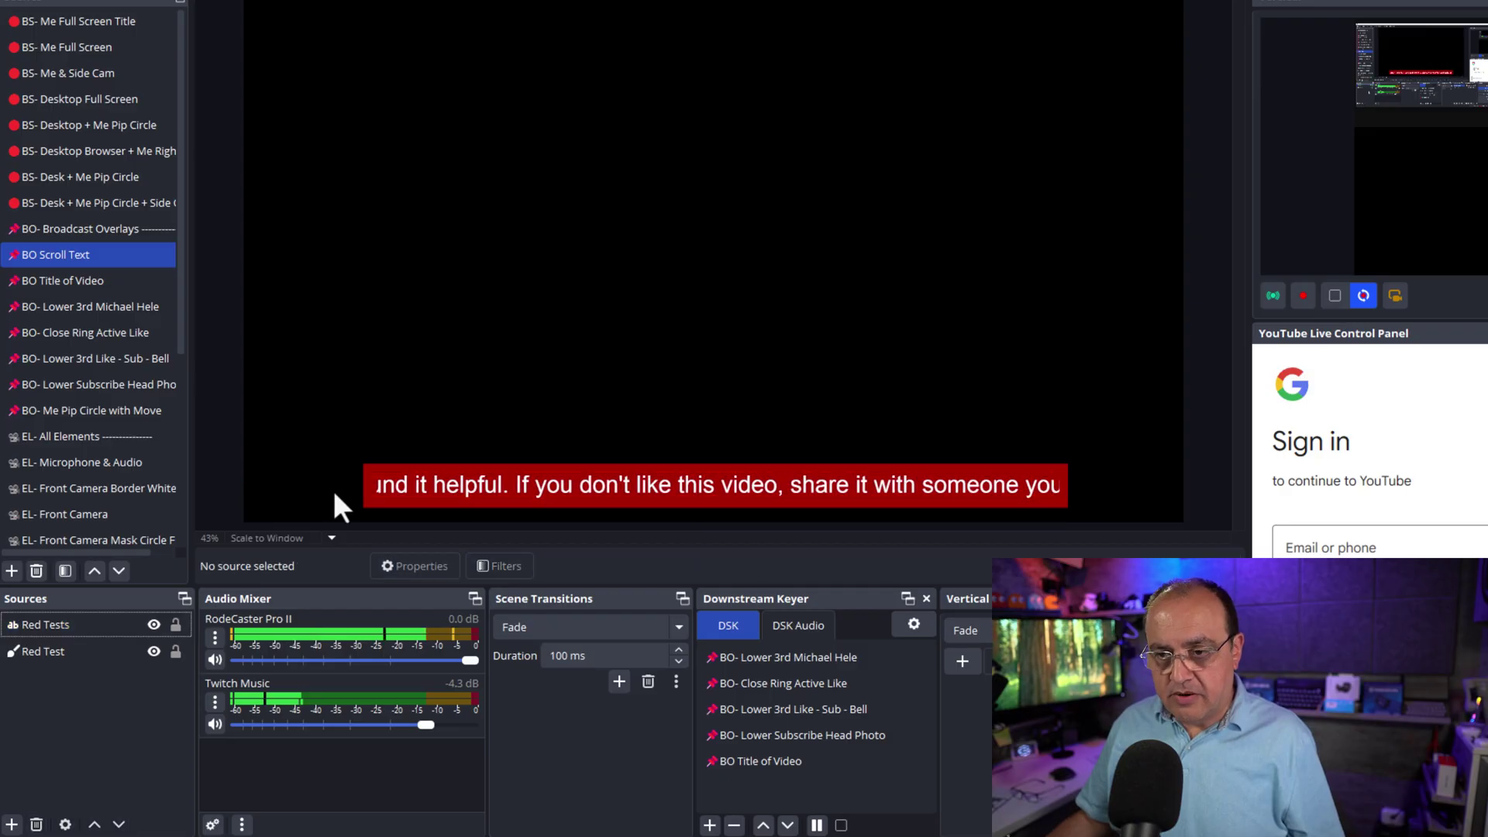
Step: Add the existing BO Scroll Text scene as a visible source in the BS- Me Full Screen Title scene
left_click(80, 254)
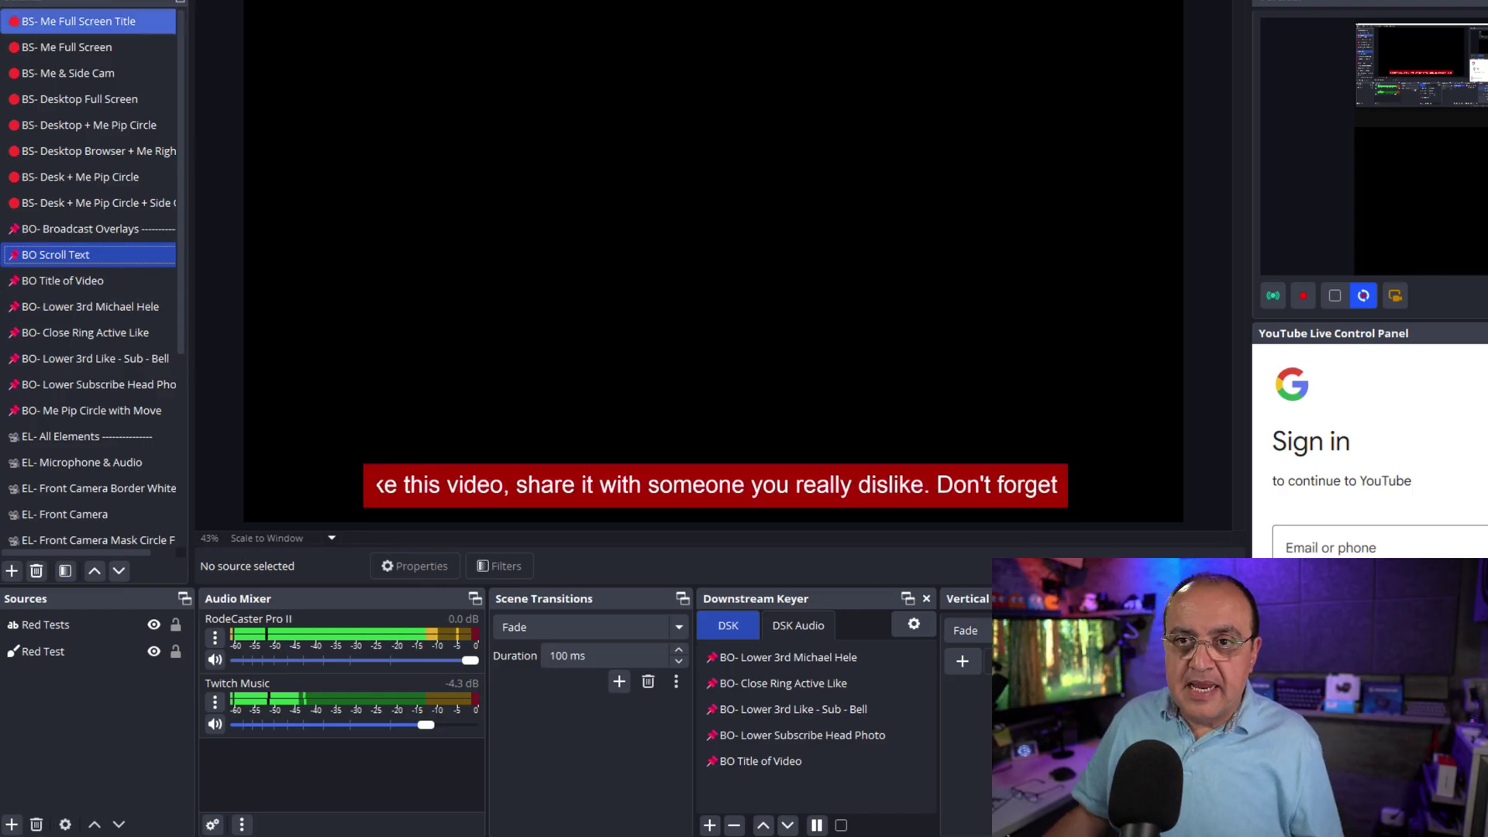
left_click(92, 23)
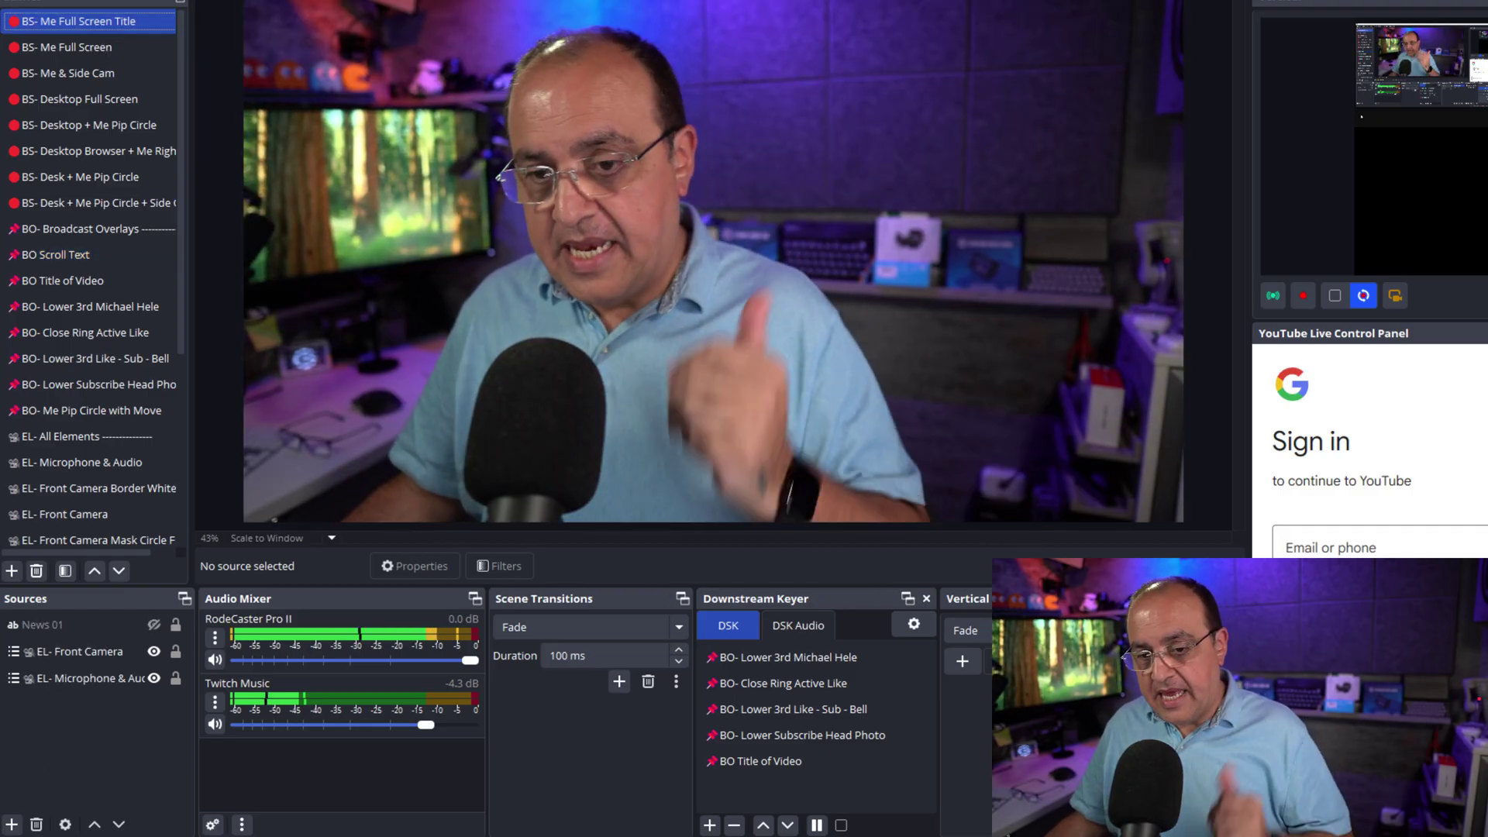
left_click(12, 824)
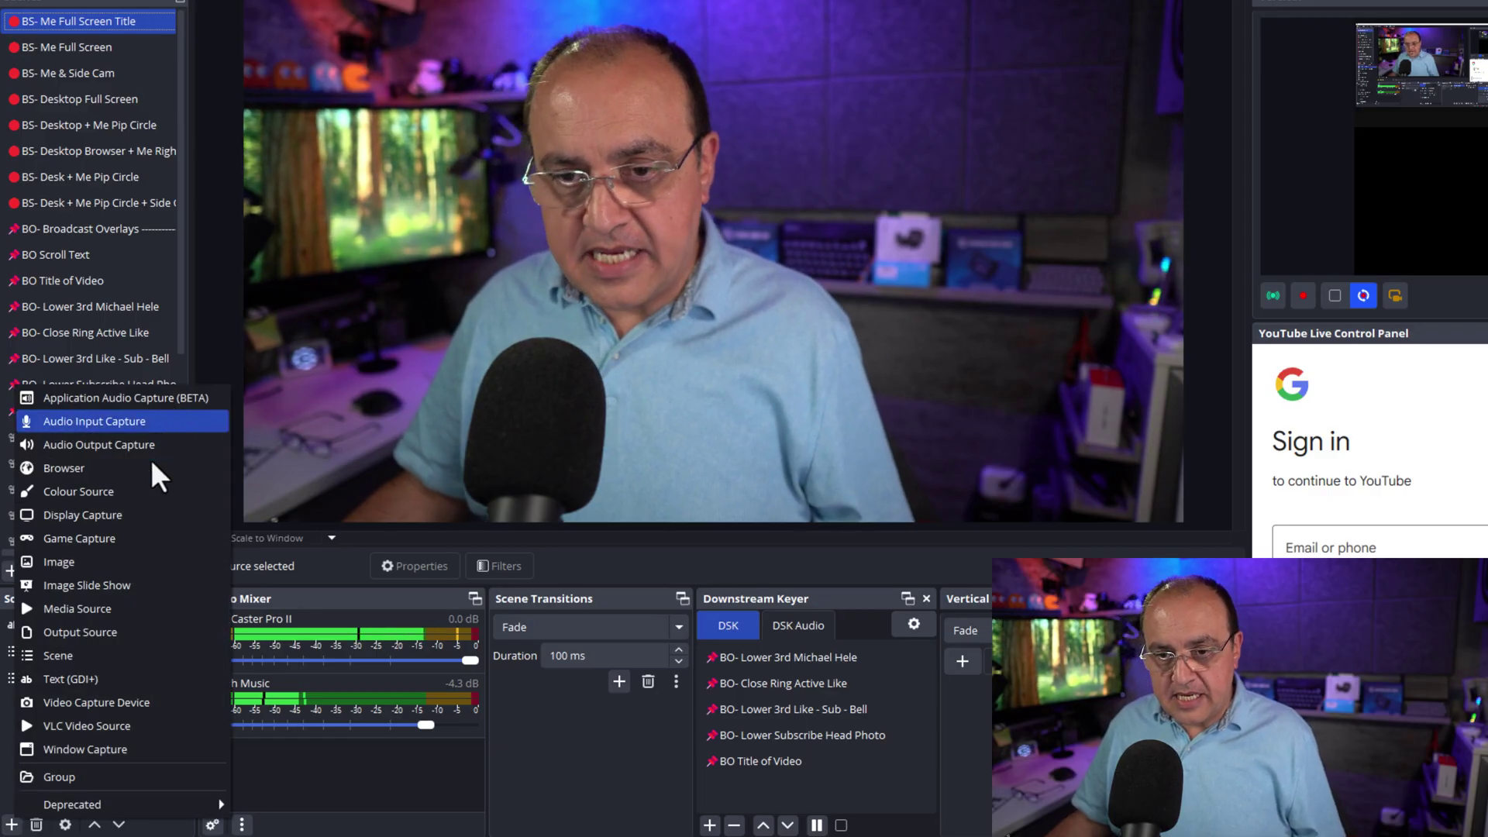
left_click(147, 658)
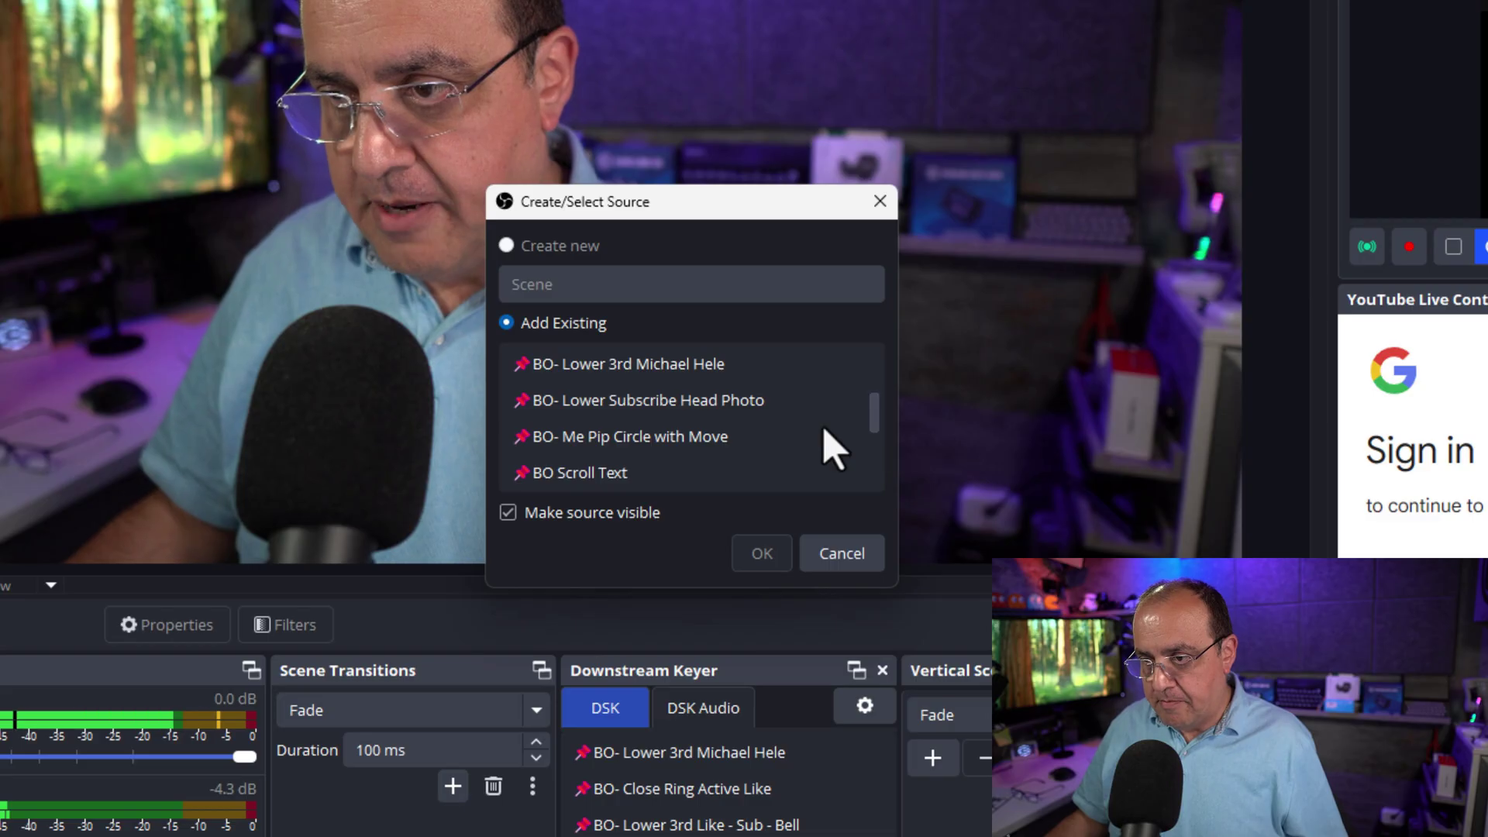
left_click(558, 482)
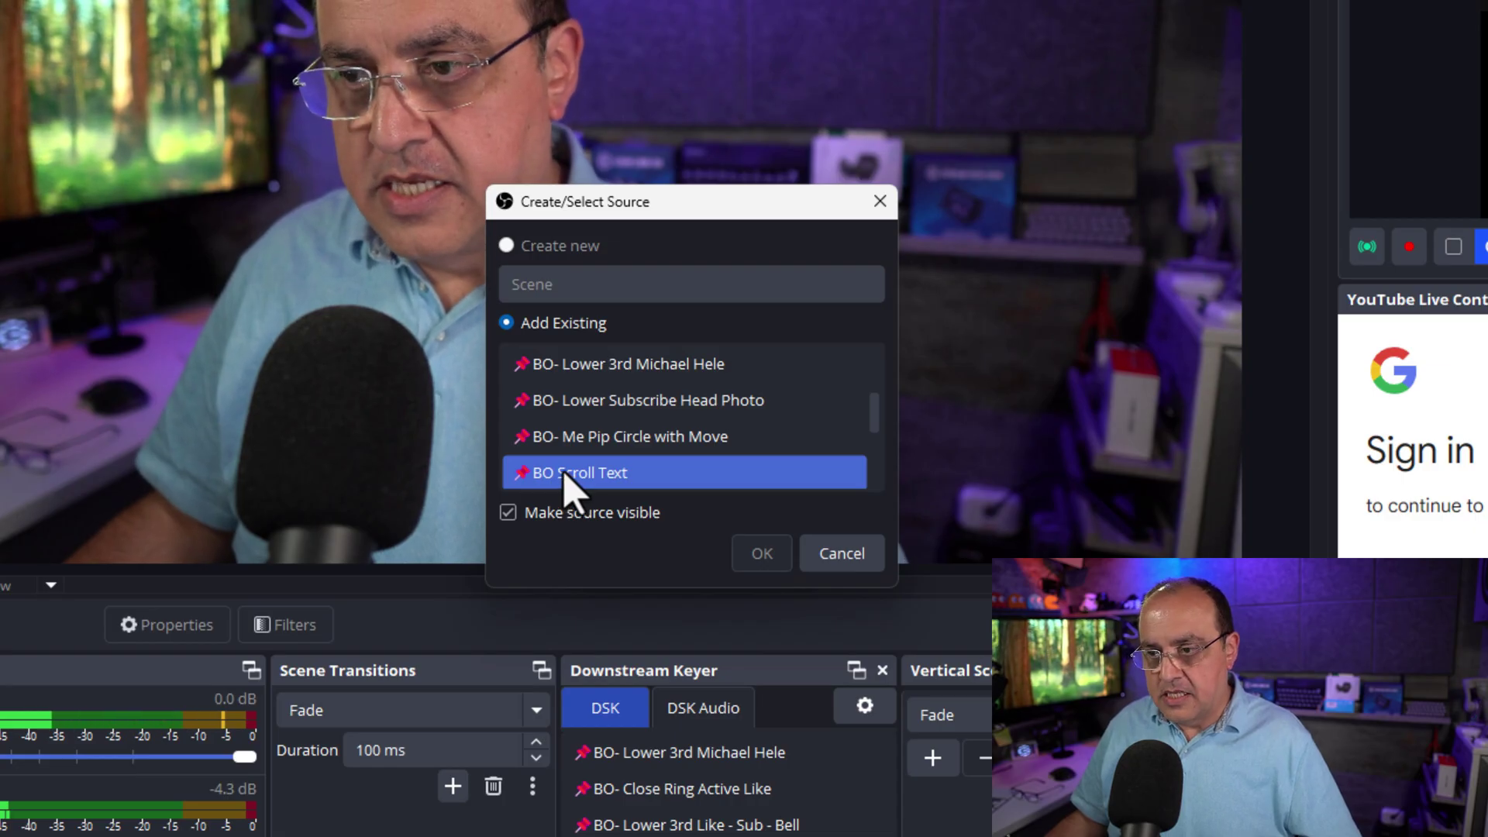
left_click(564, 474)
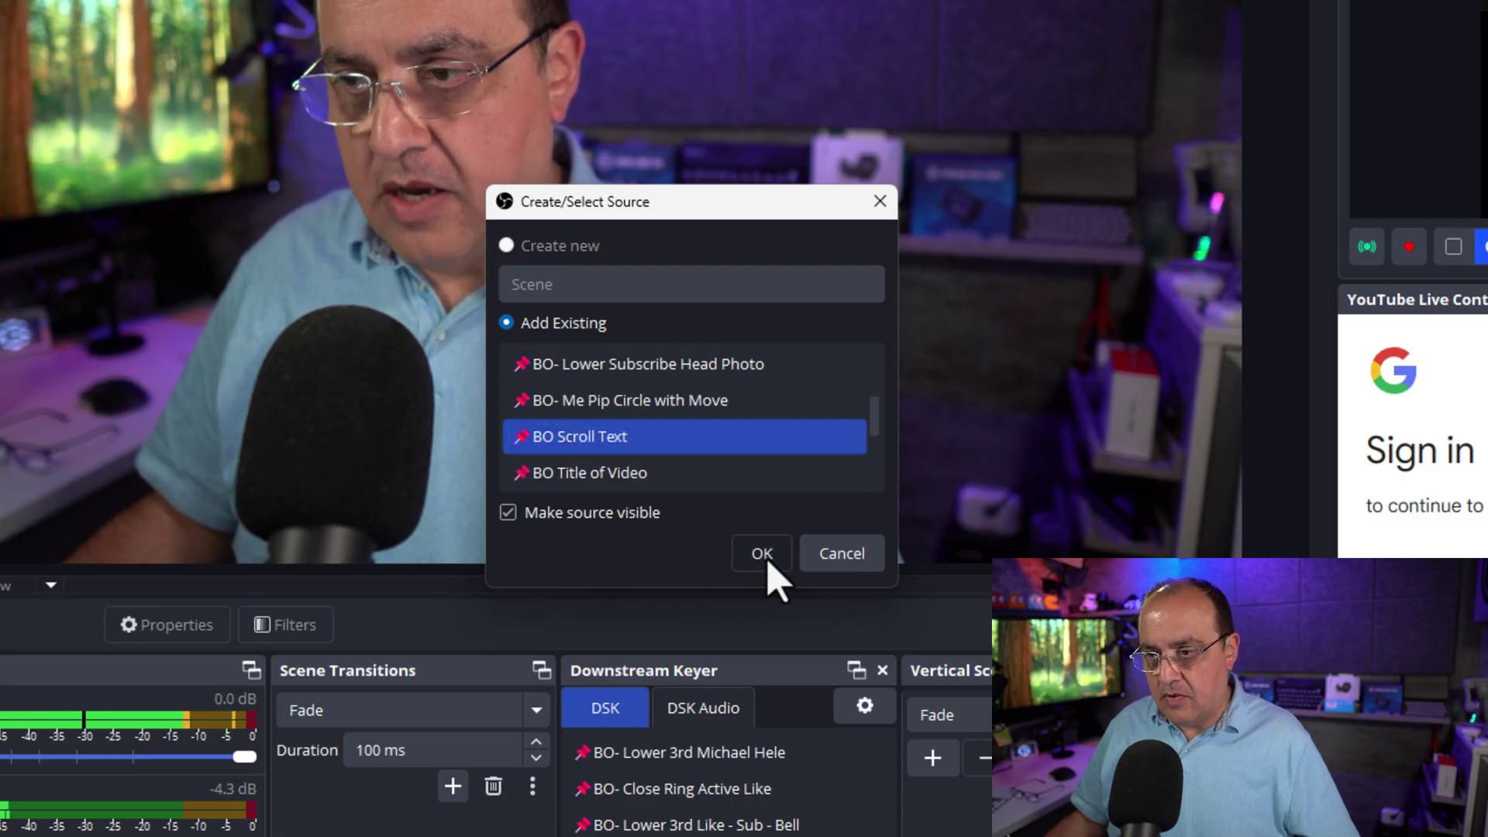
left_click(764, 554)
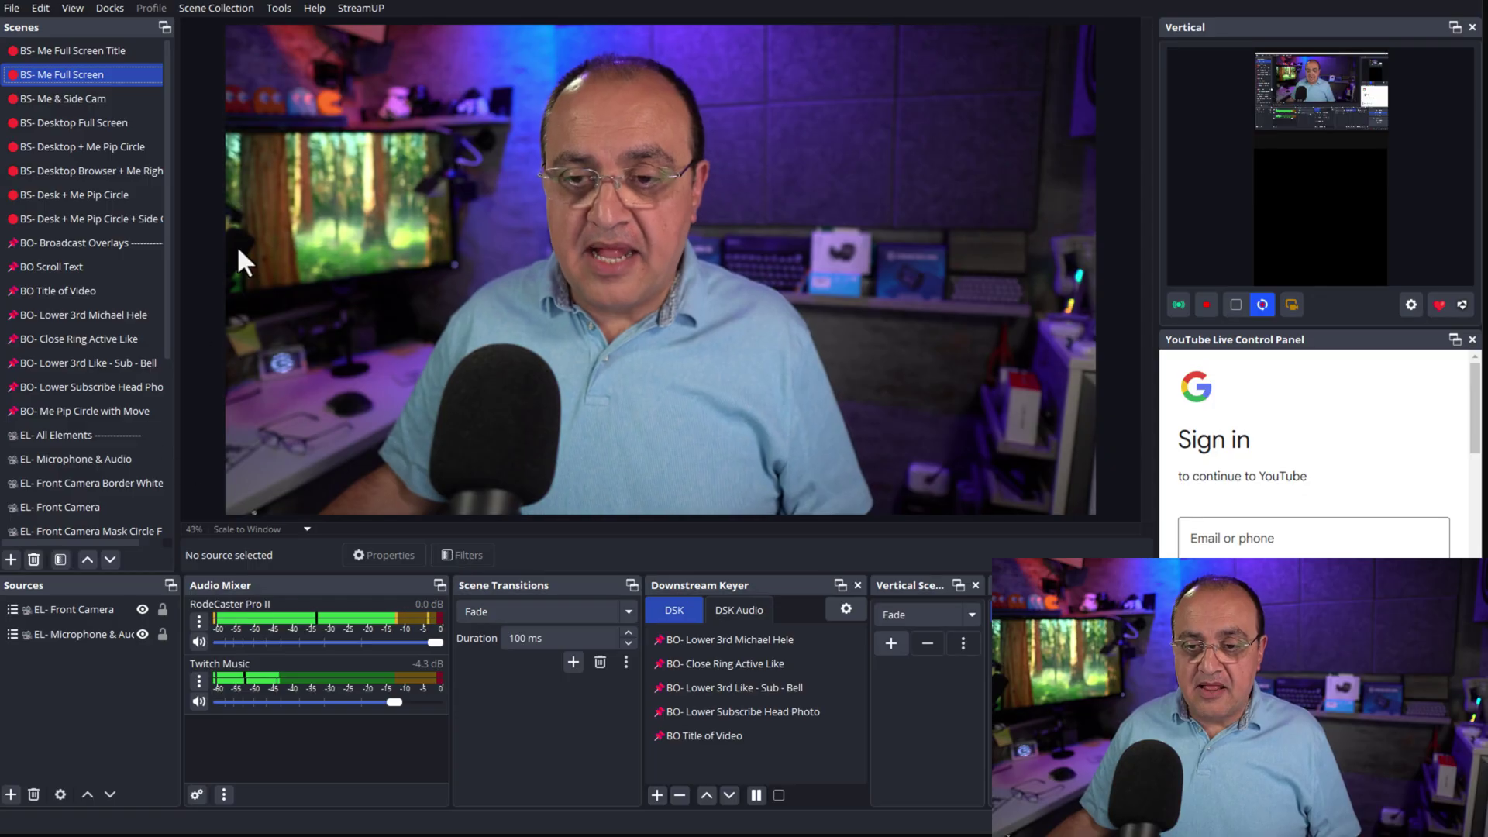
Step: Hide the Red Tests and Red Test sources in the BO Scroll Text scene and check the BS- Me Full Screen Title scene
left_click(62, 47)
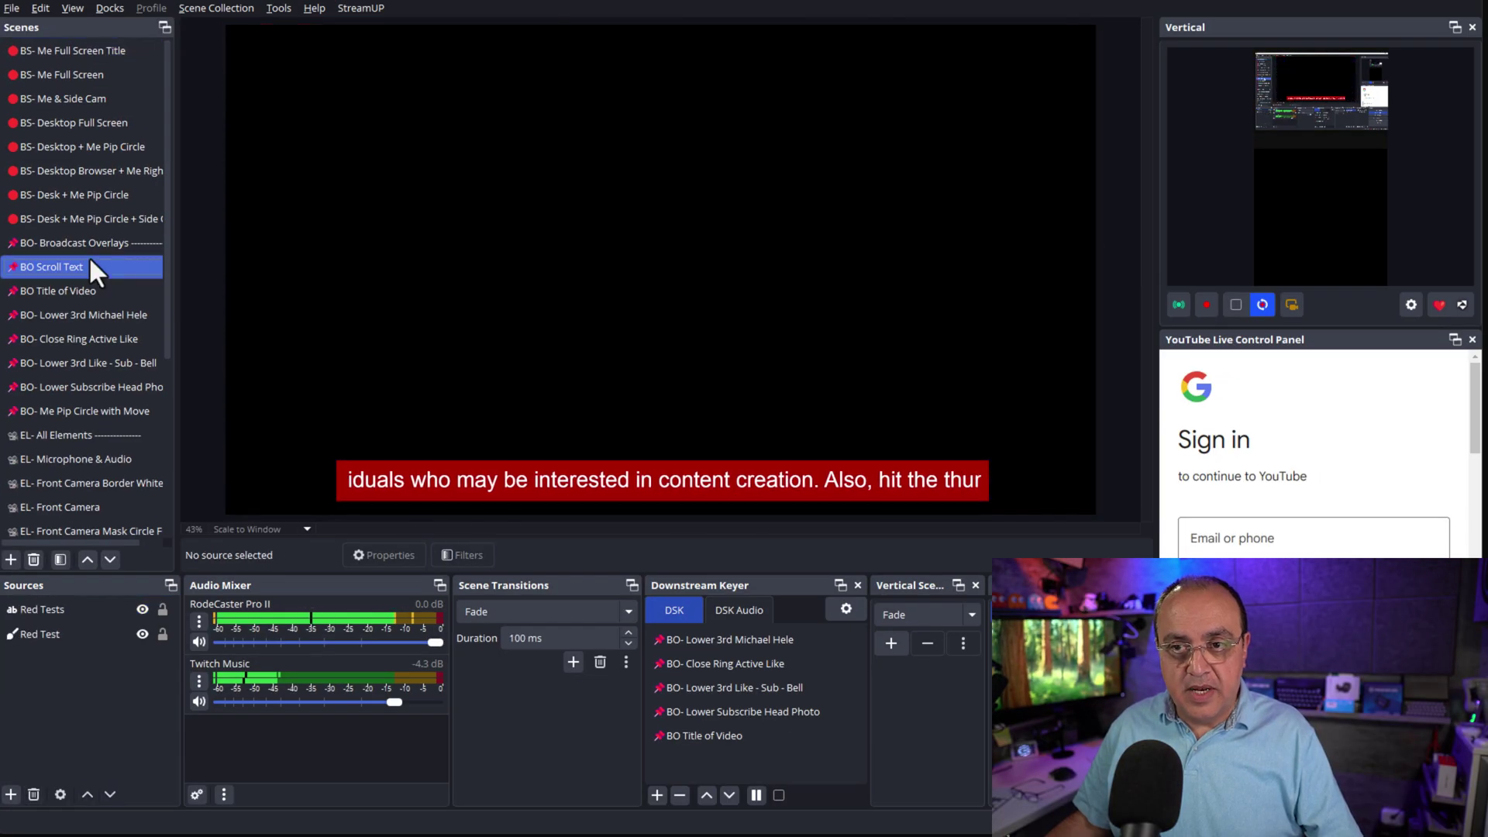
left_click(203, 263)
left_click(101, 46)
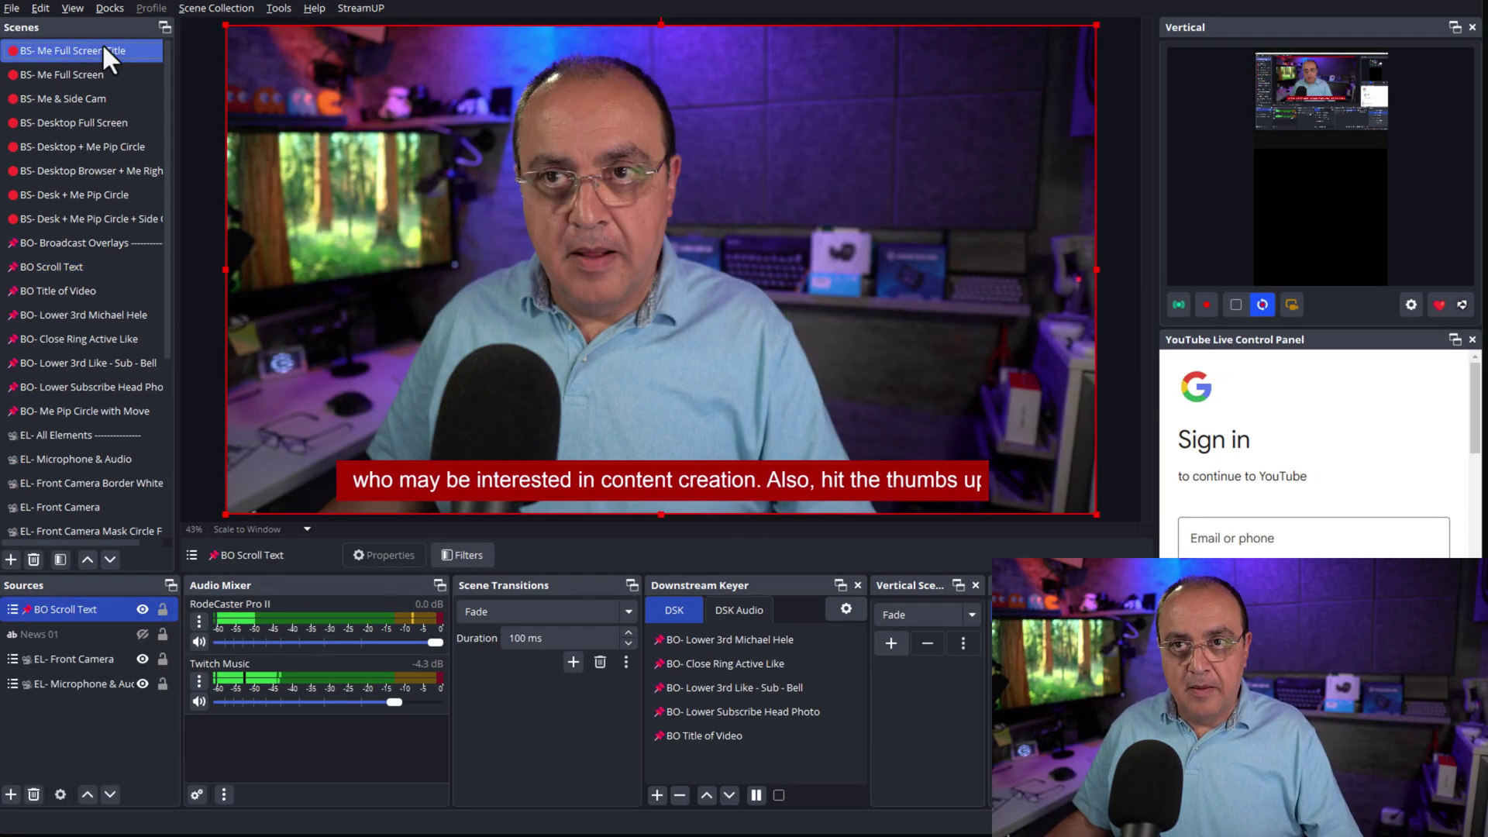
left_click(85, 271)
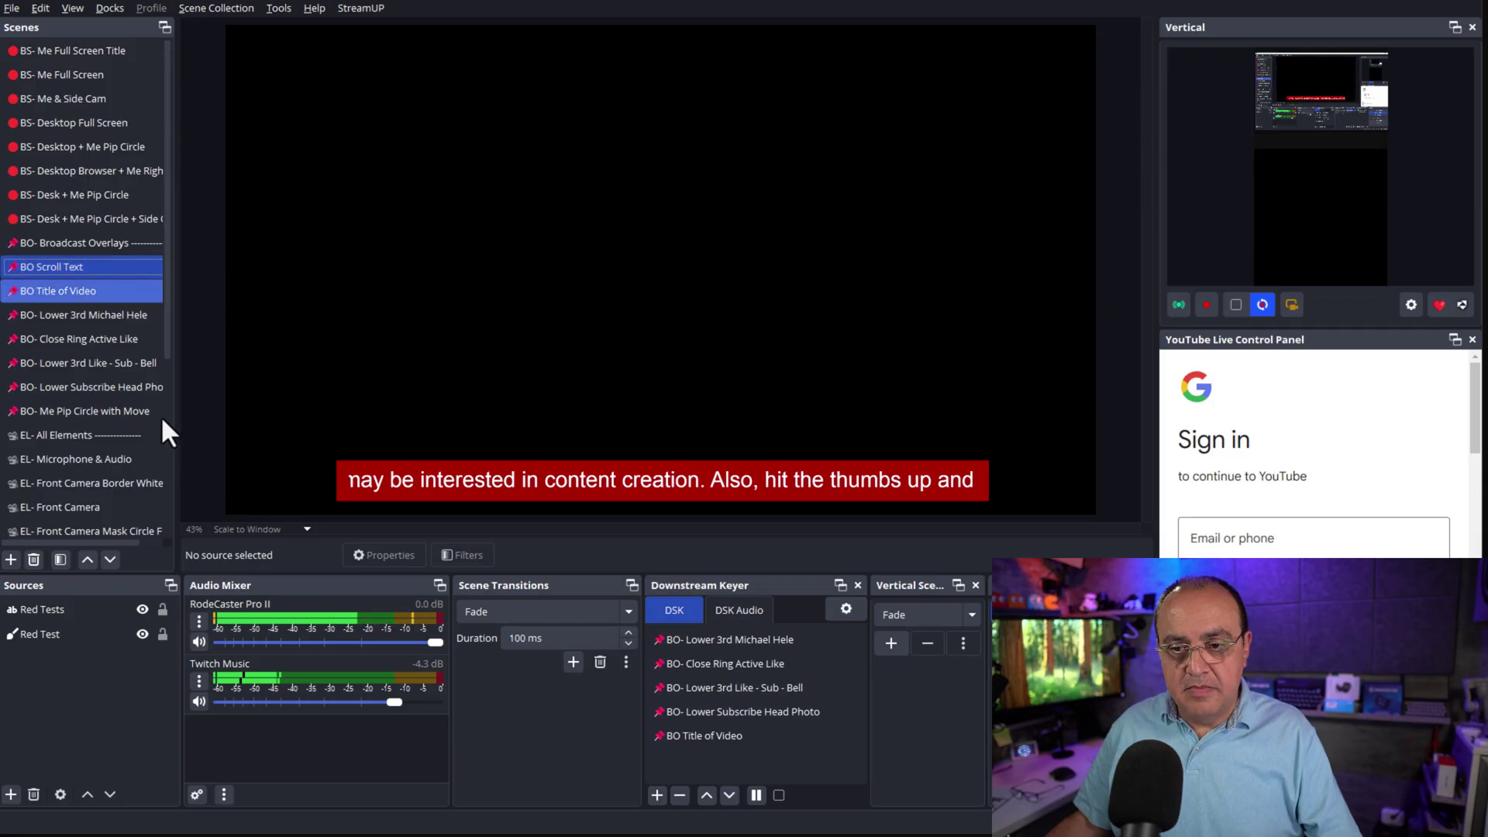
left_click(141, 611)
left_click(141, 635)
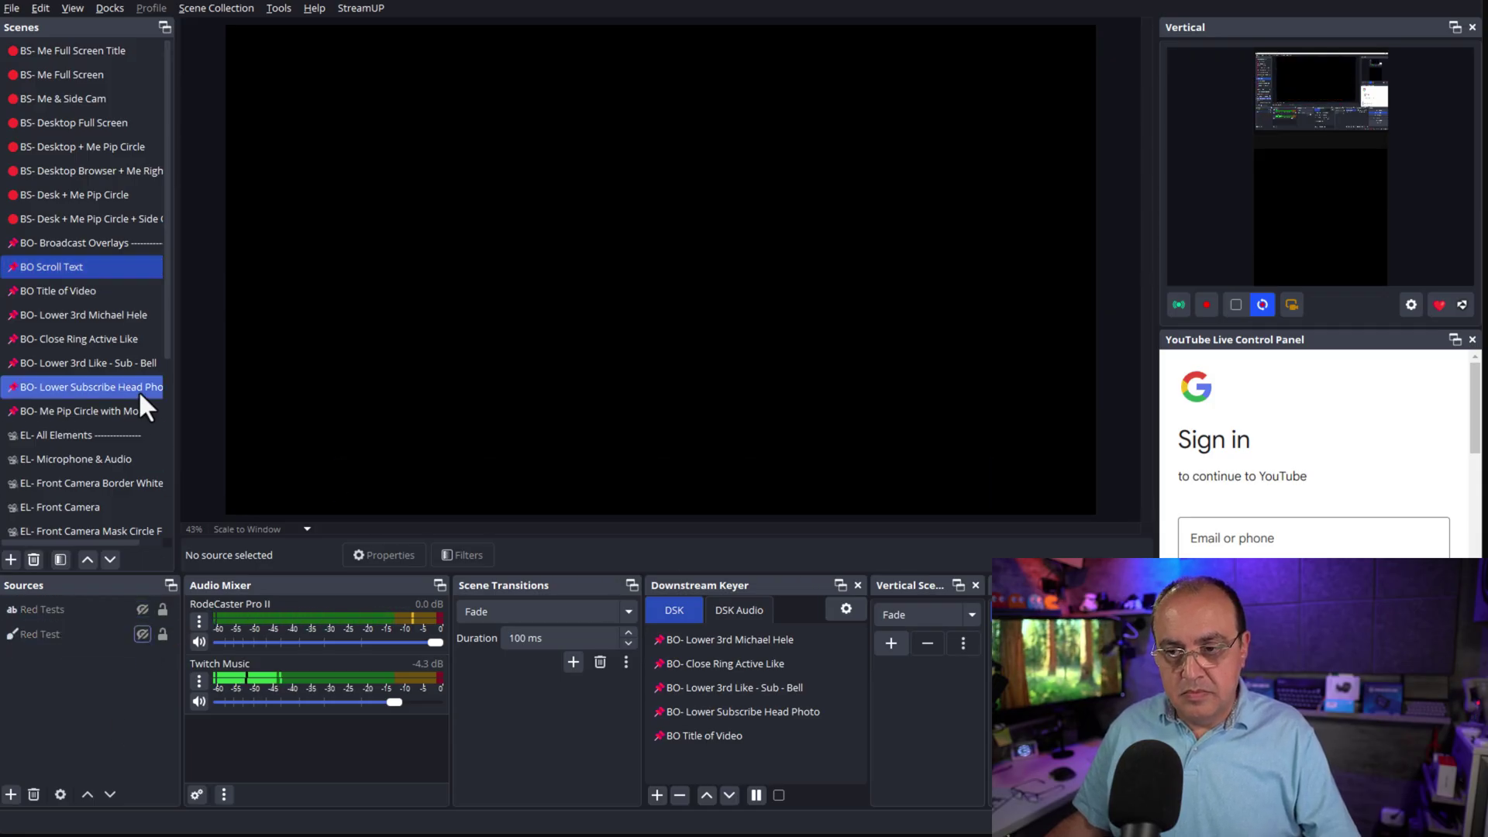
left_click(81, 47)
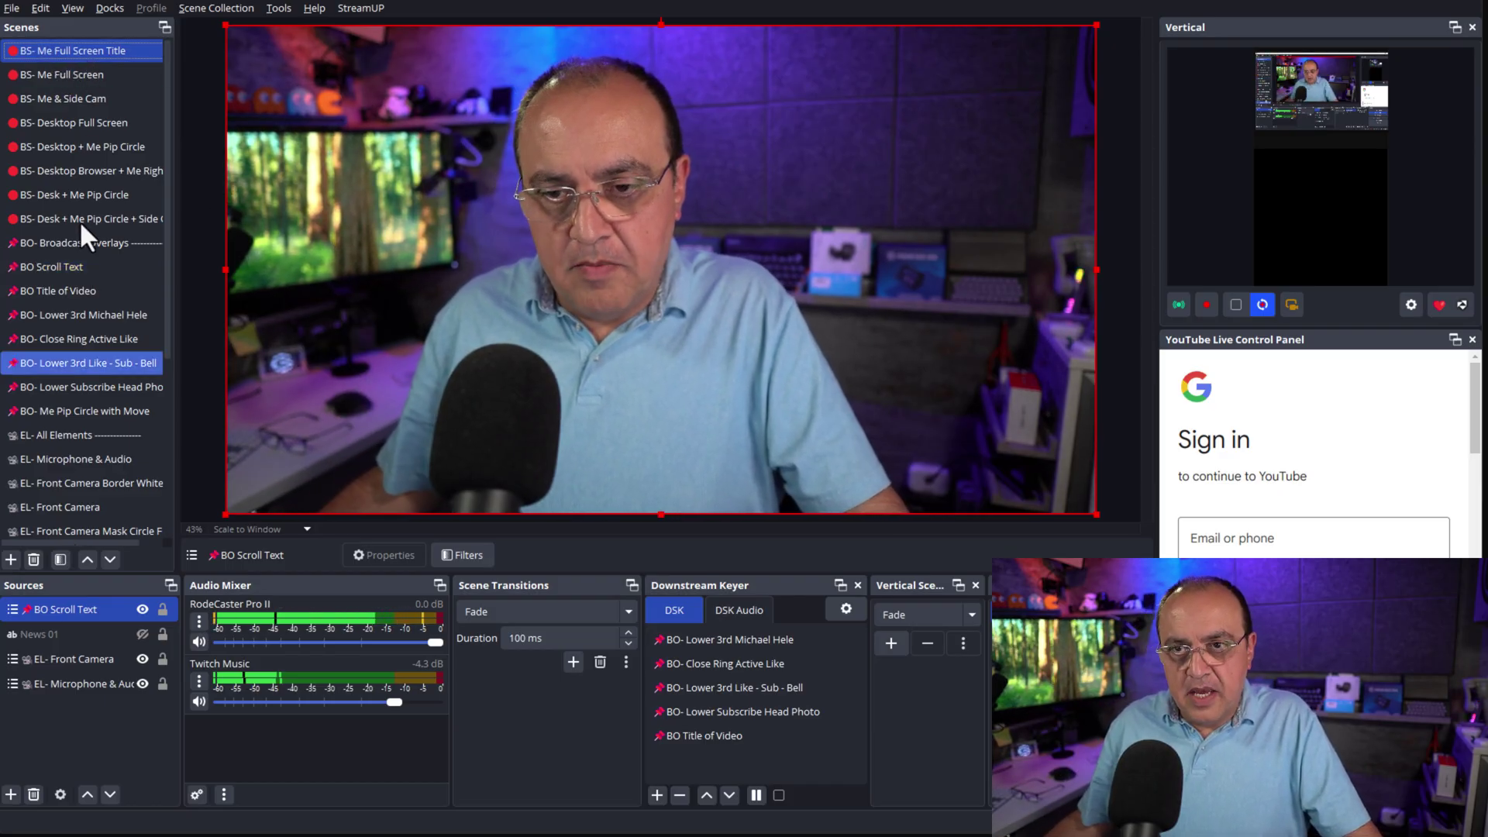
Step: Show both sources of the BO Scroll Text scene again and return to the BS- Me Full Screen Title scene
left_click(68, 266)
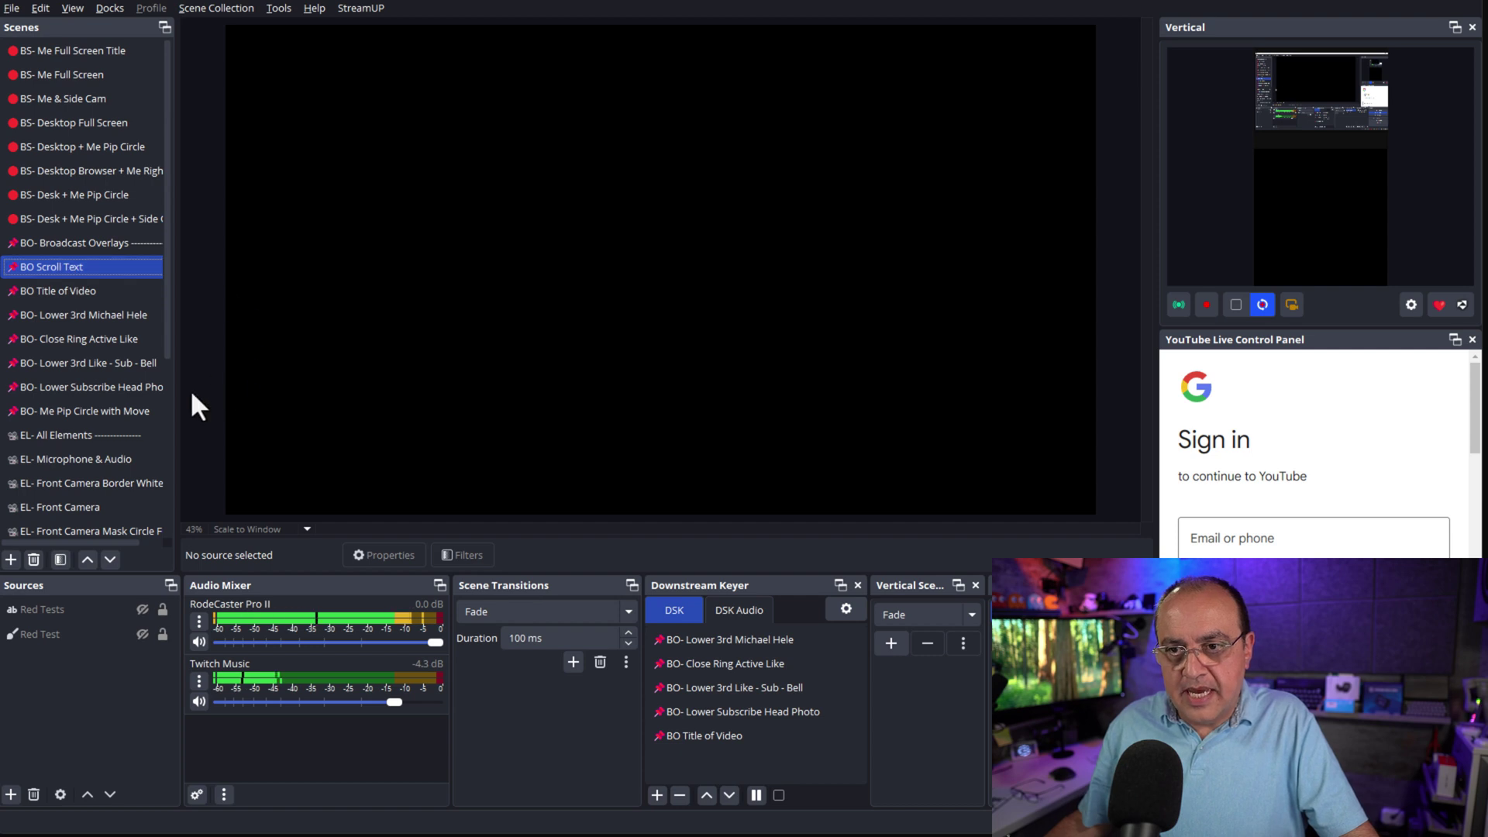
left_click(141, 609)
left_click(142, 633)
left_click(127, 51)
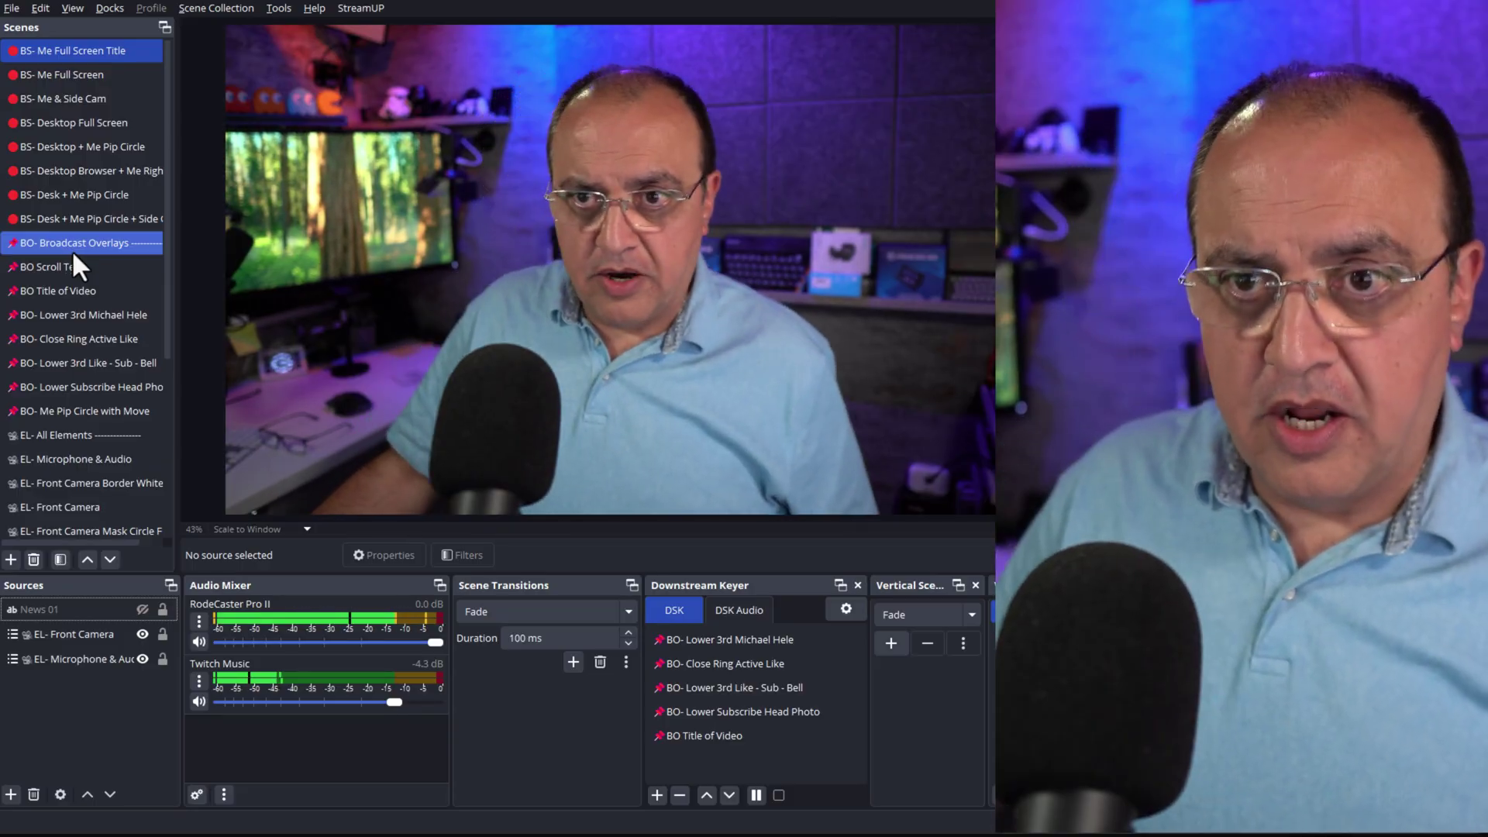
Step: Add the BO Scroll Text scene to the Downstream Keyer
left_click(76, 262)
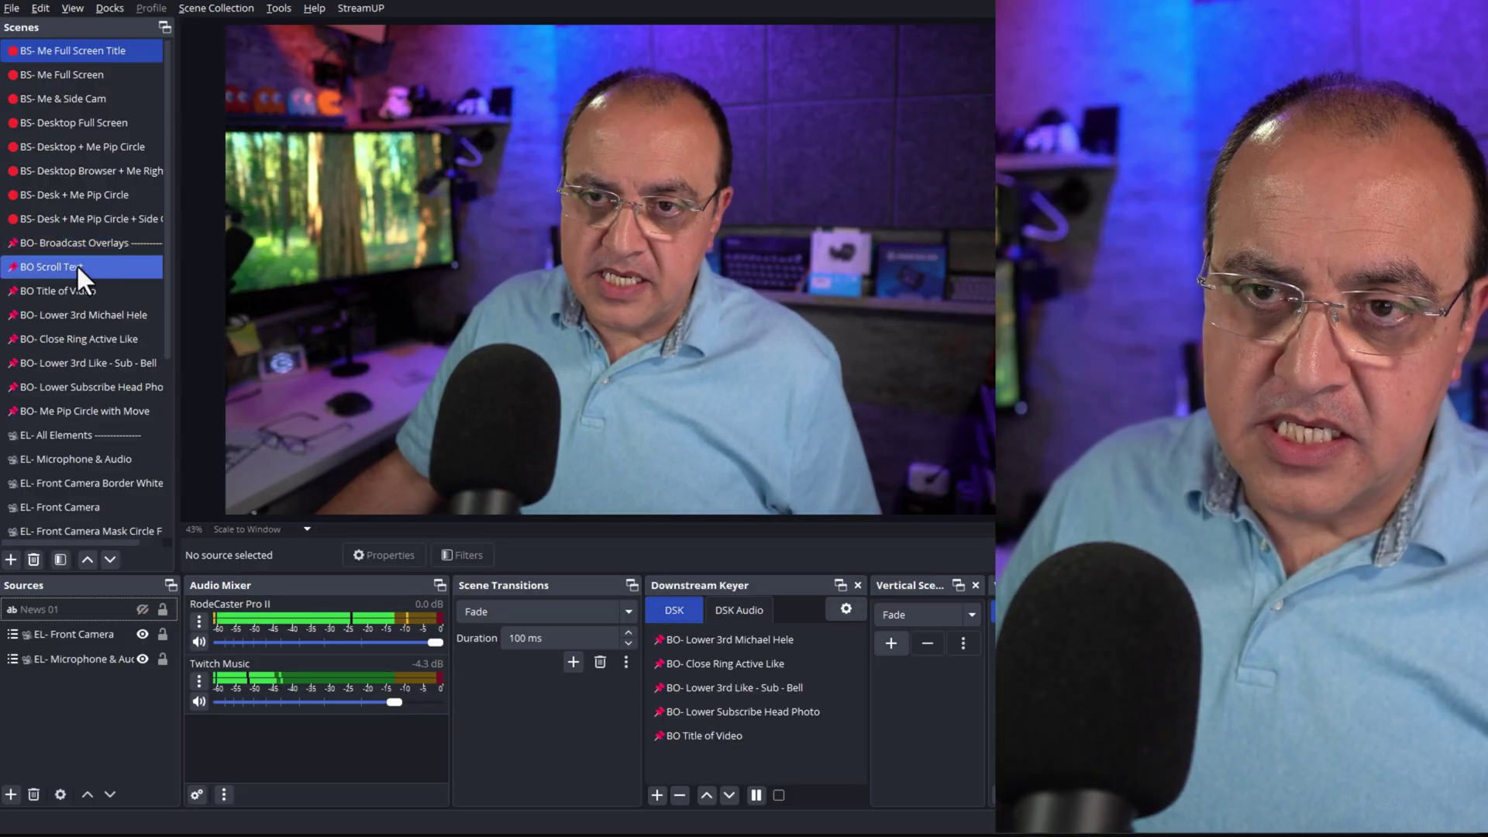
left_click(76, 263)
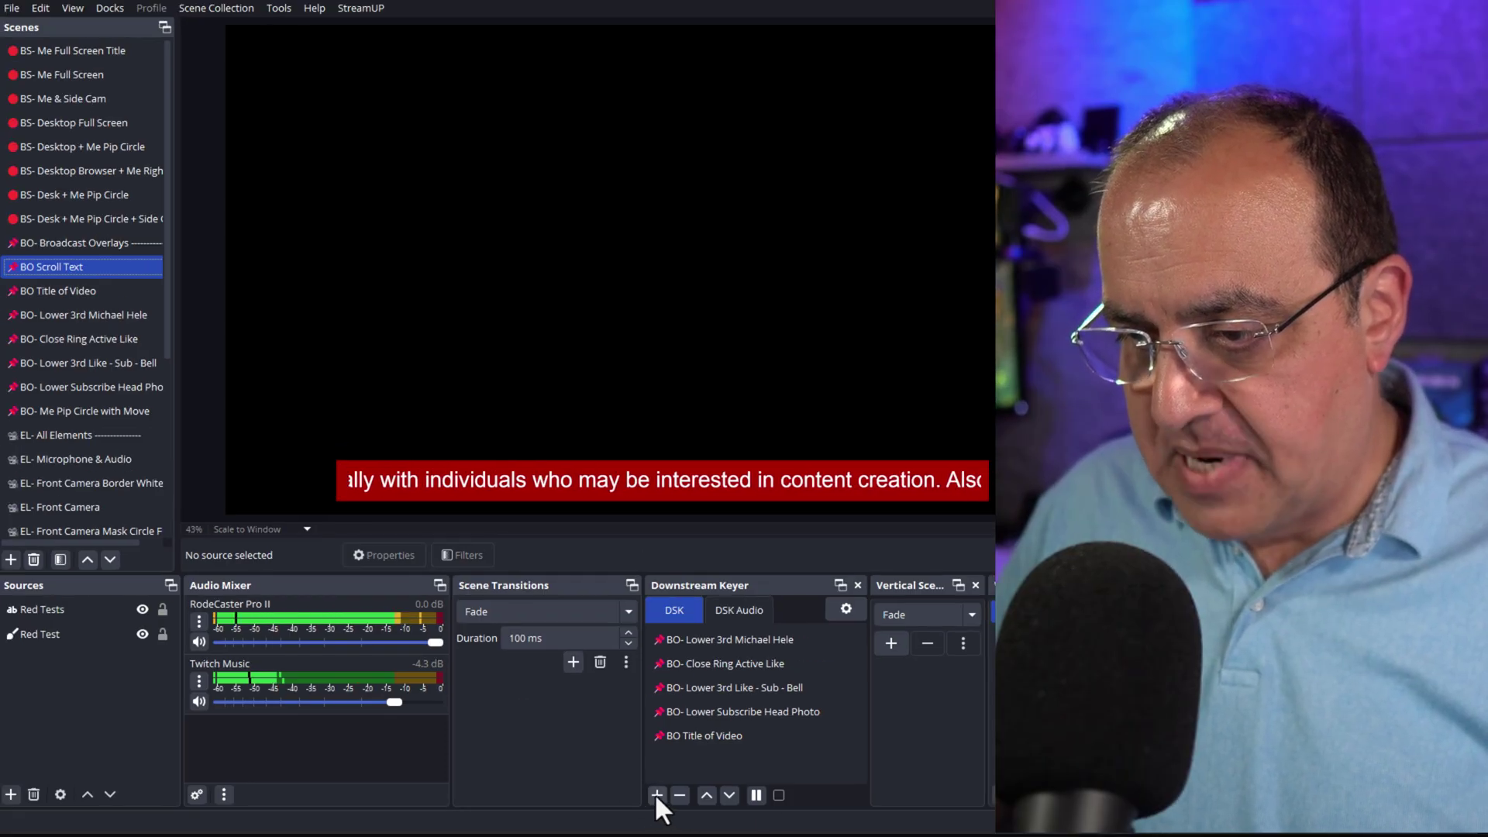
left_click(656, 792)
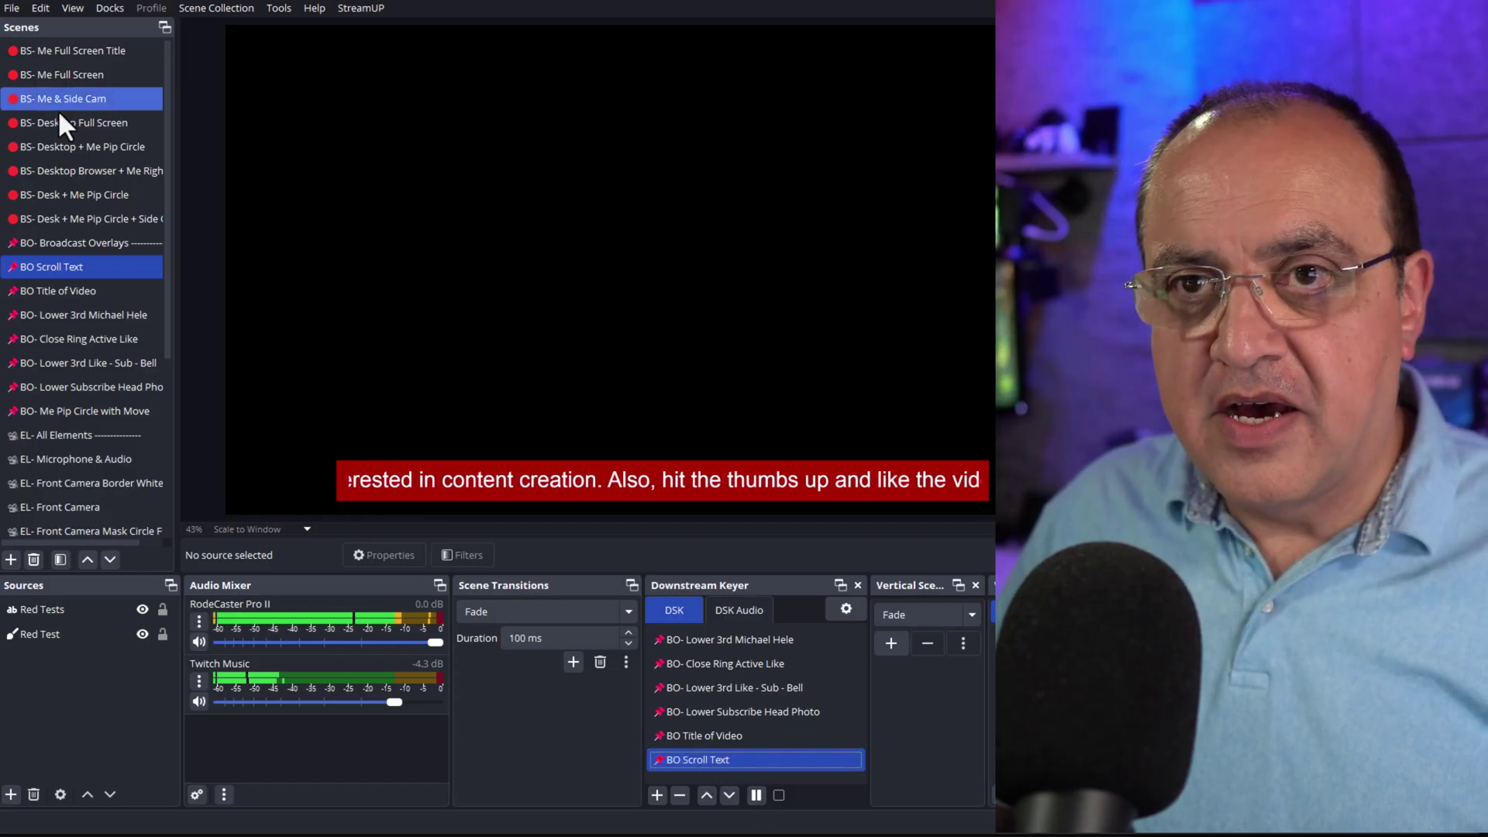
Step: Switch to the BS- Me Full Screen Title scene and toggle the BO Scroll Text keyer overlay off, on and off again
left_click(57, 58)
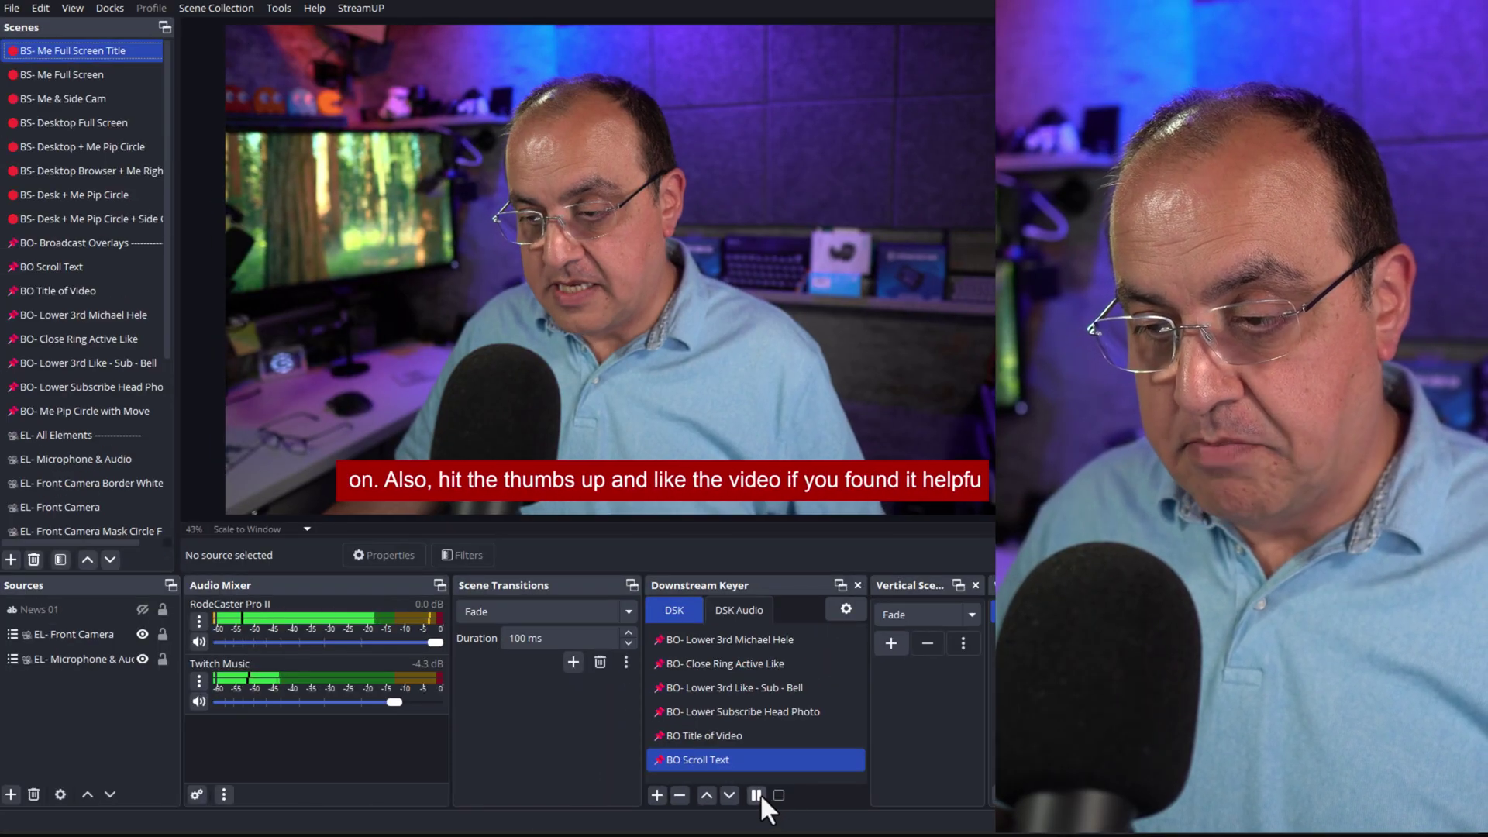
left_click(756, 792)
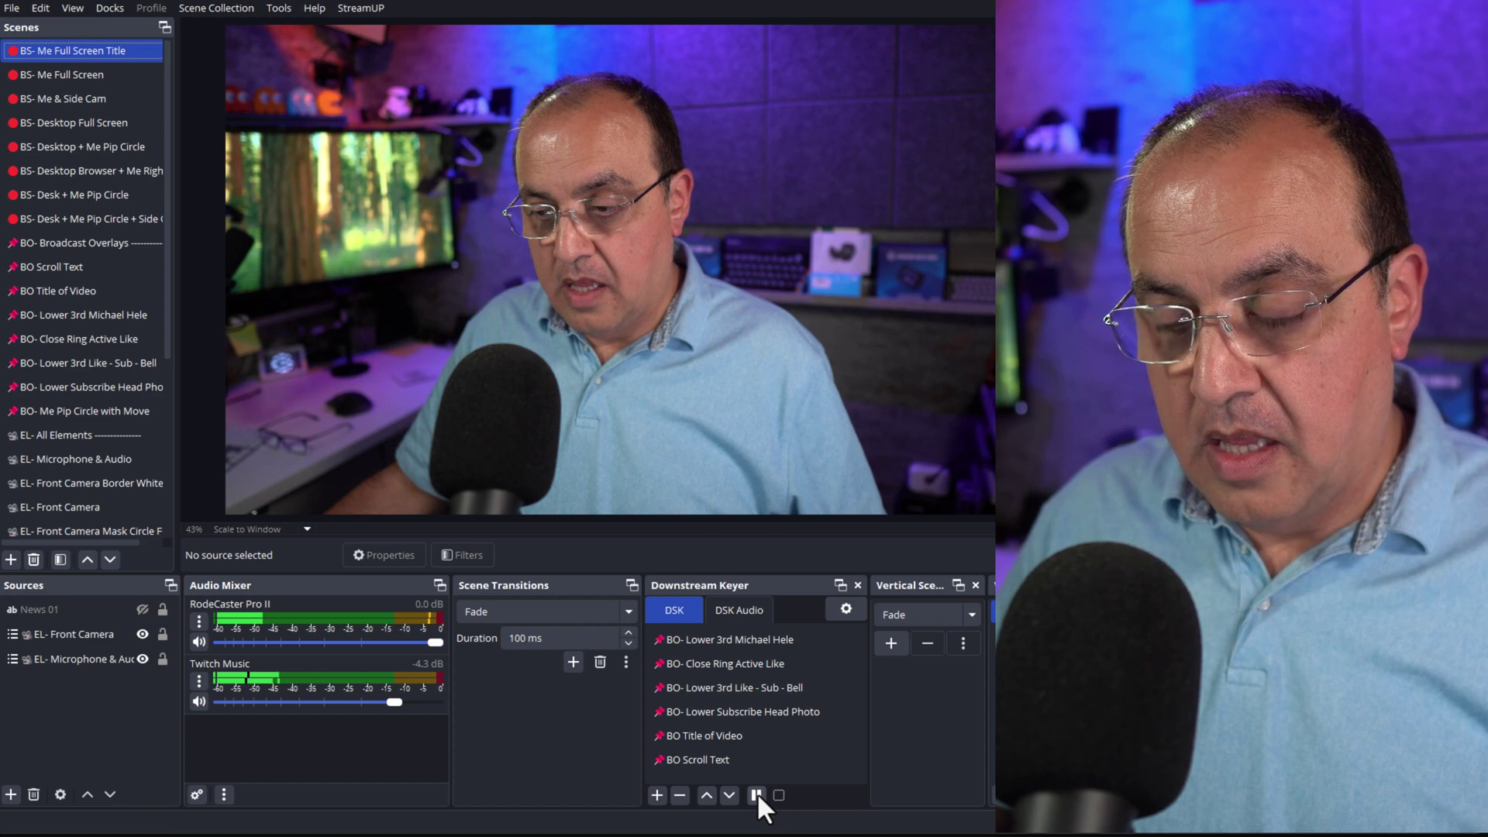
left_click(724, 760)
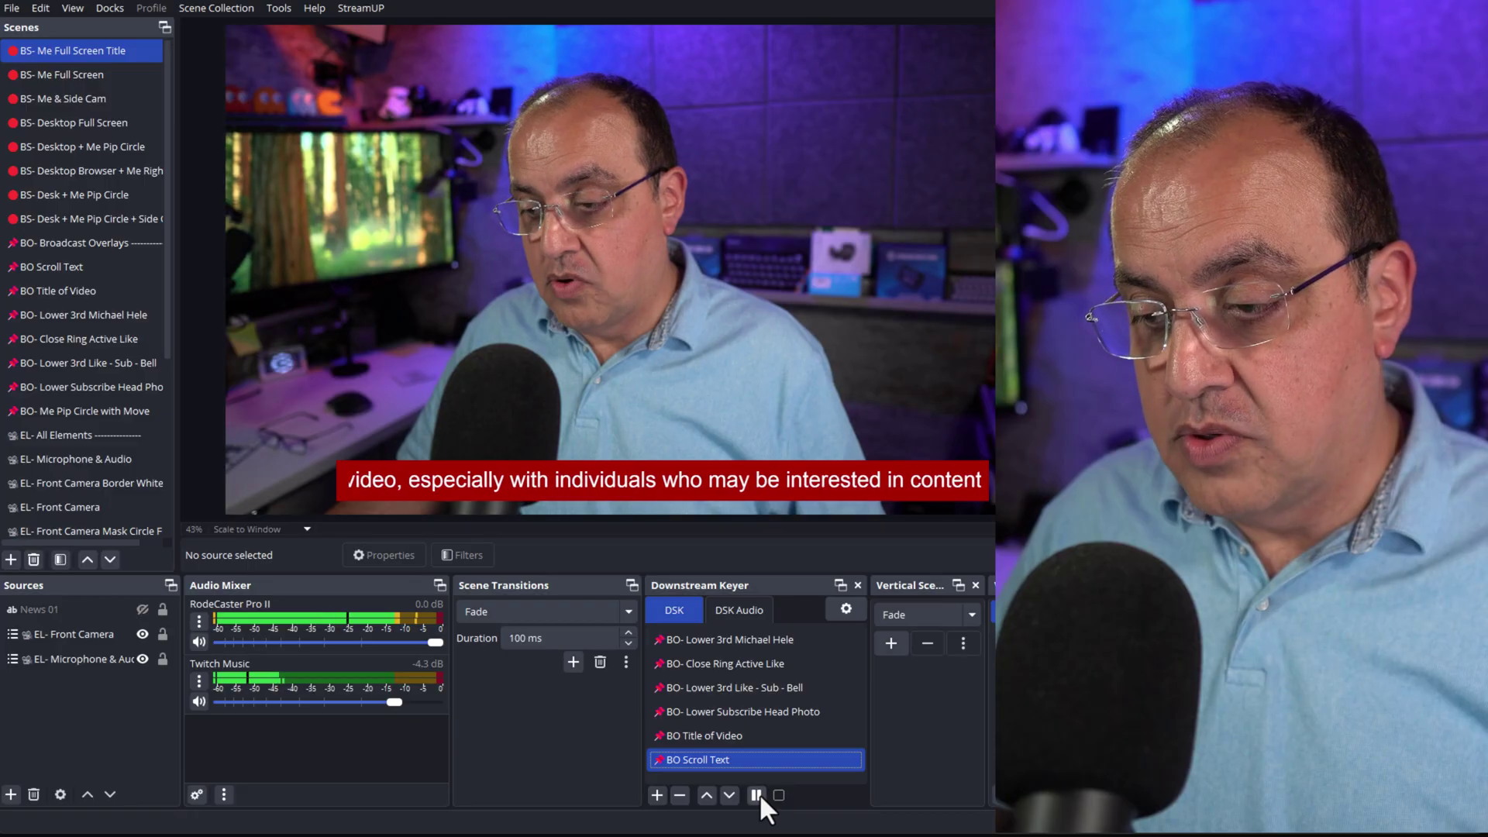
left_click(757, 795)
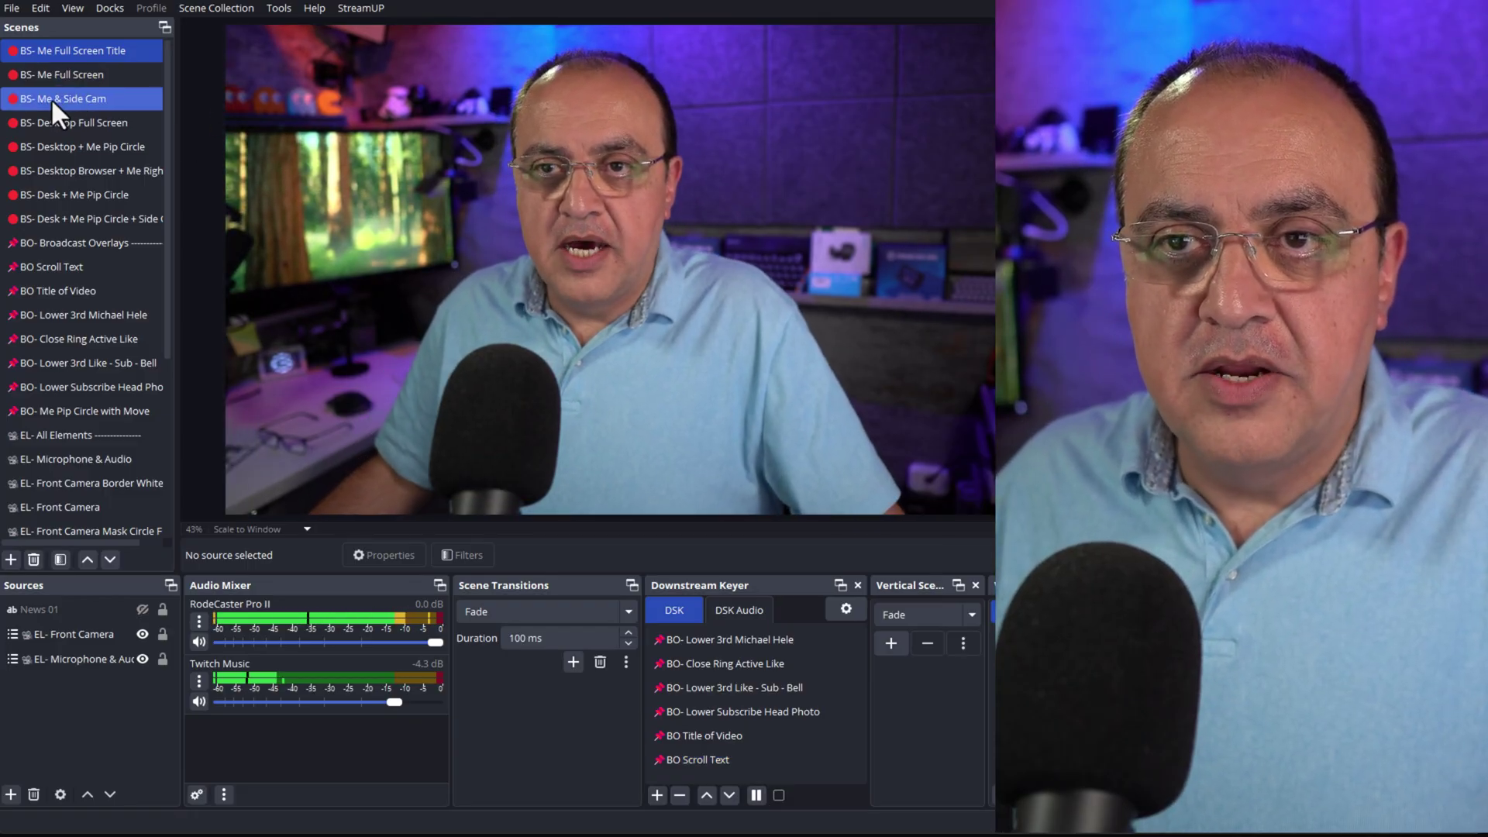
Step: Switch to the BS- Me & Side Cam scene, key the BO Scroll Text overlay over it and clear it
left_click(50, 98)
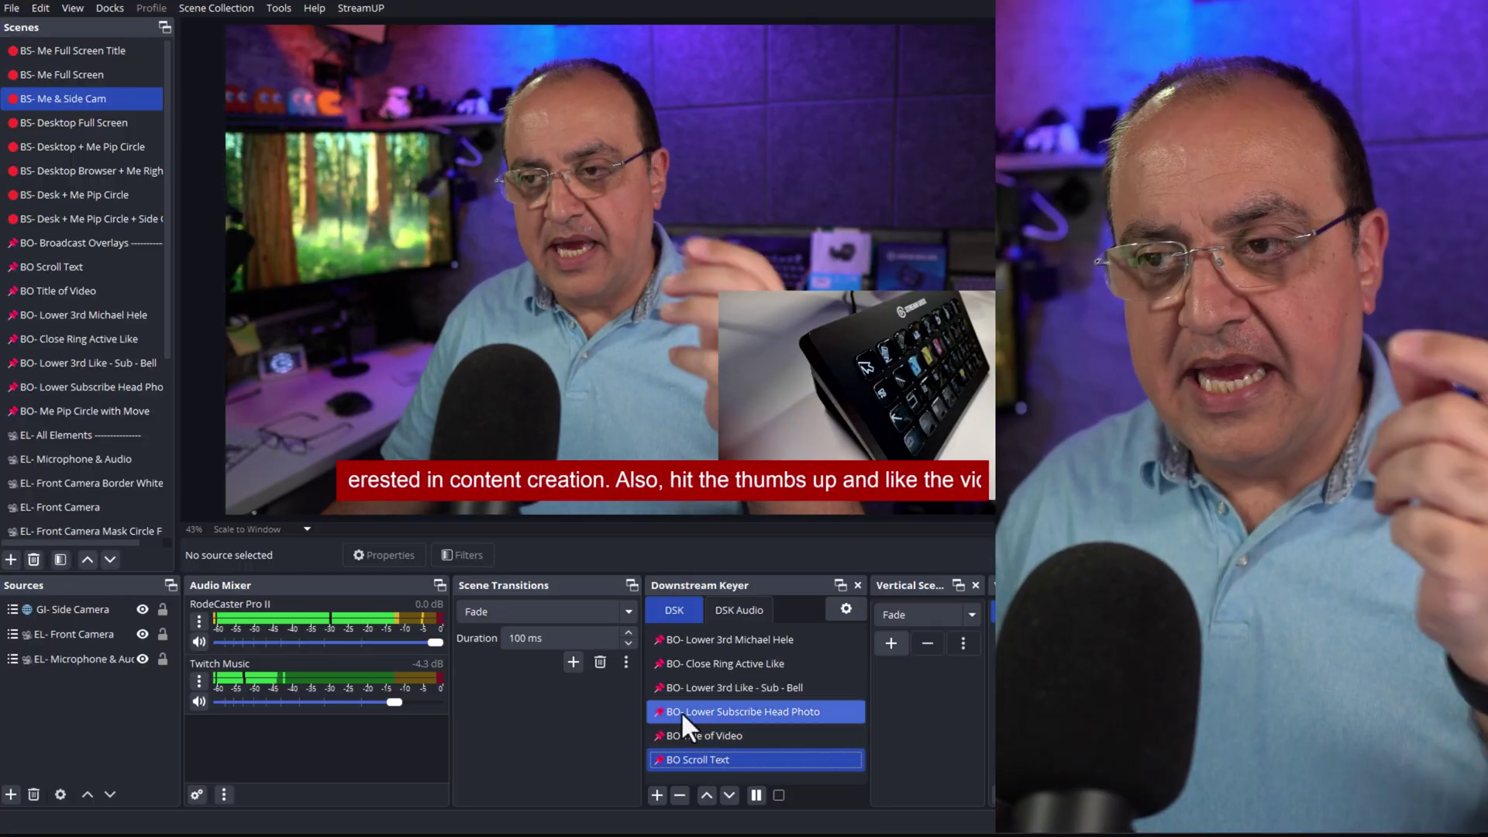
left_click(682, 753)
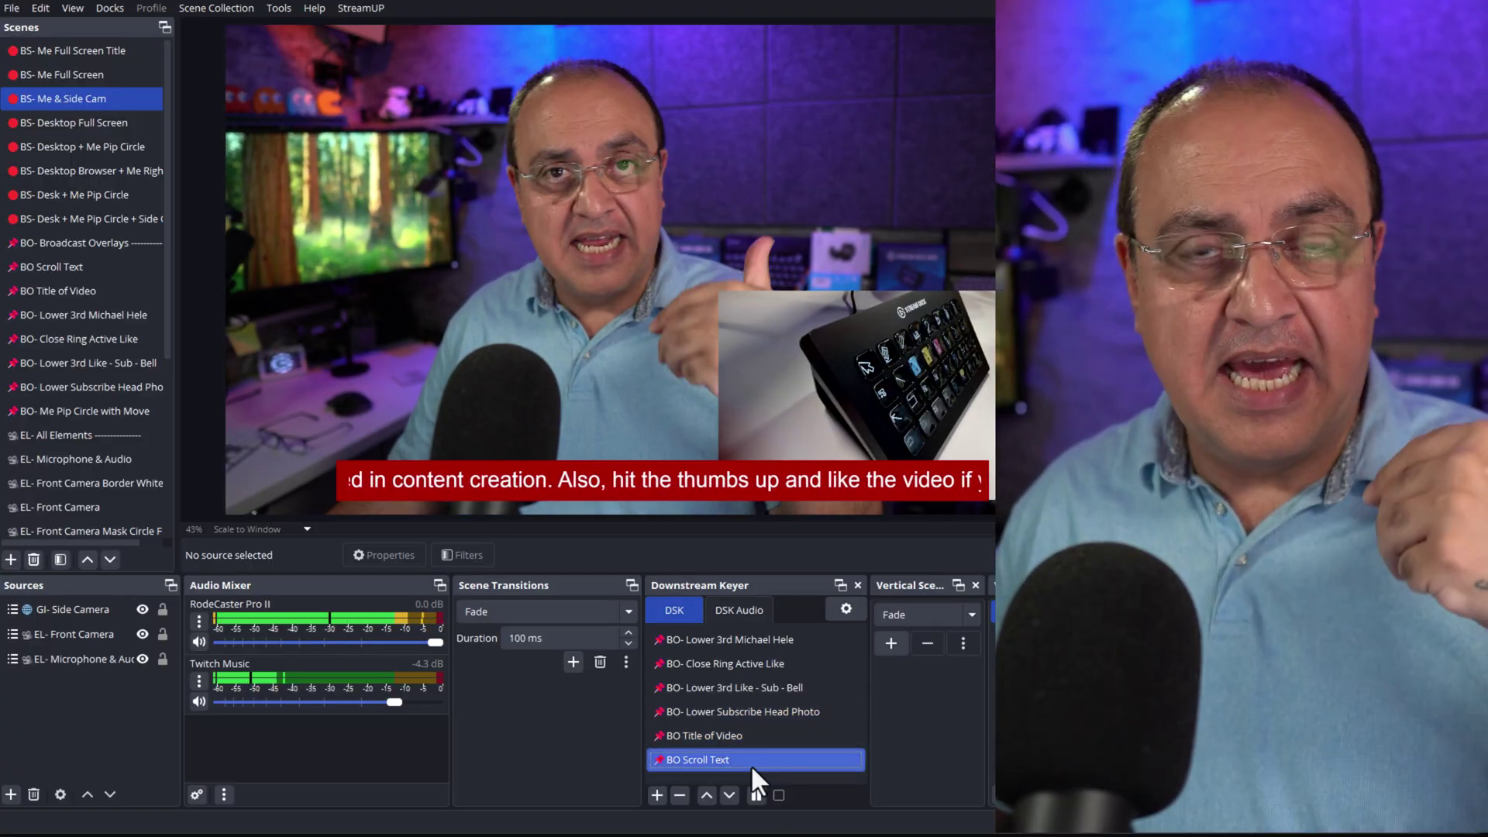
left_click(756, 796)
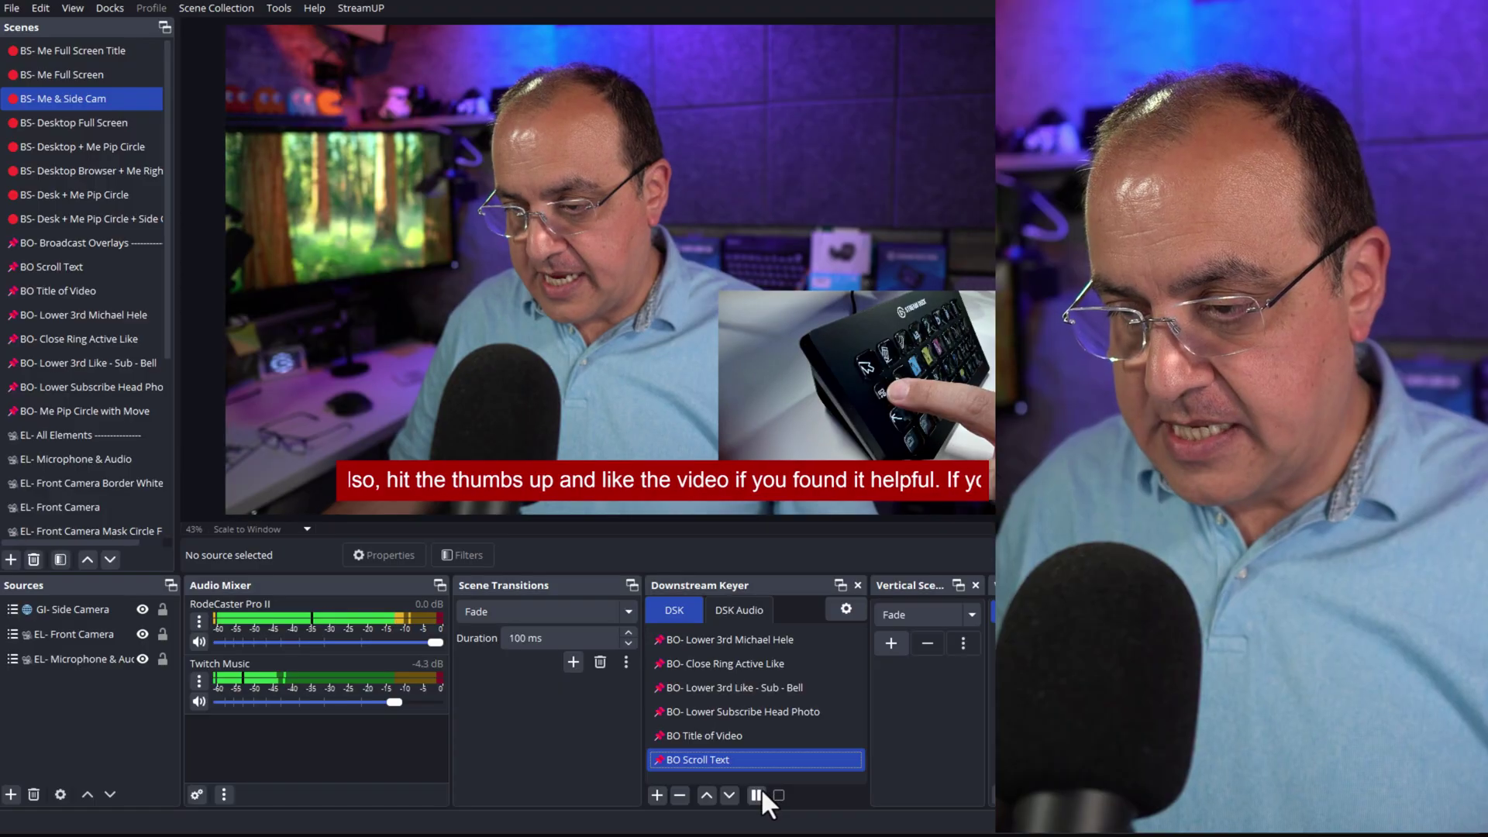
left_click(756, 796)
Step: Key the BO- Lower Subscribe Head Photo overlay, replace it with BO Scroll Text and clear the keyer
left_click(668, 712)
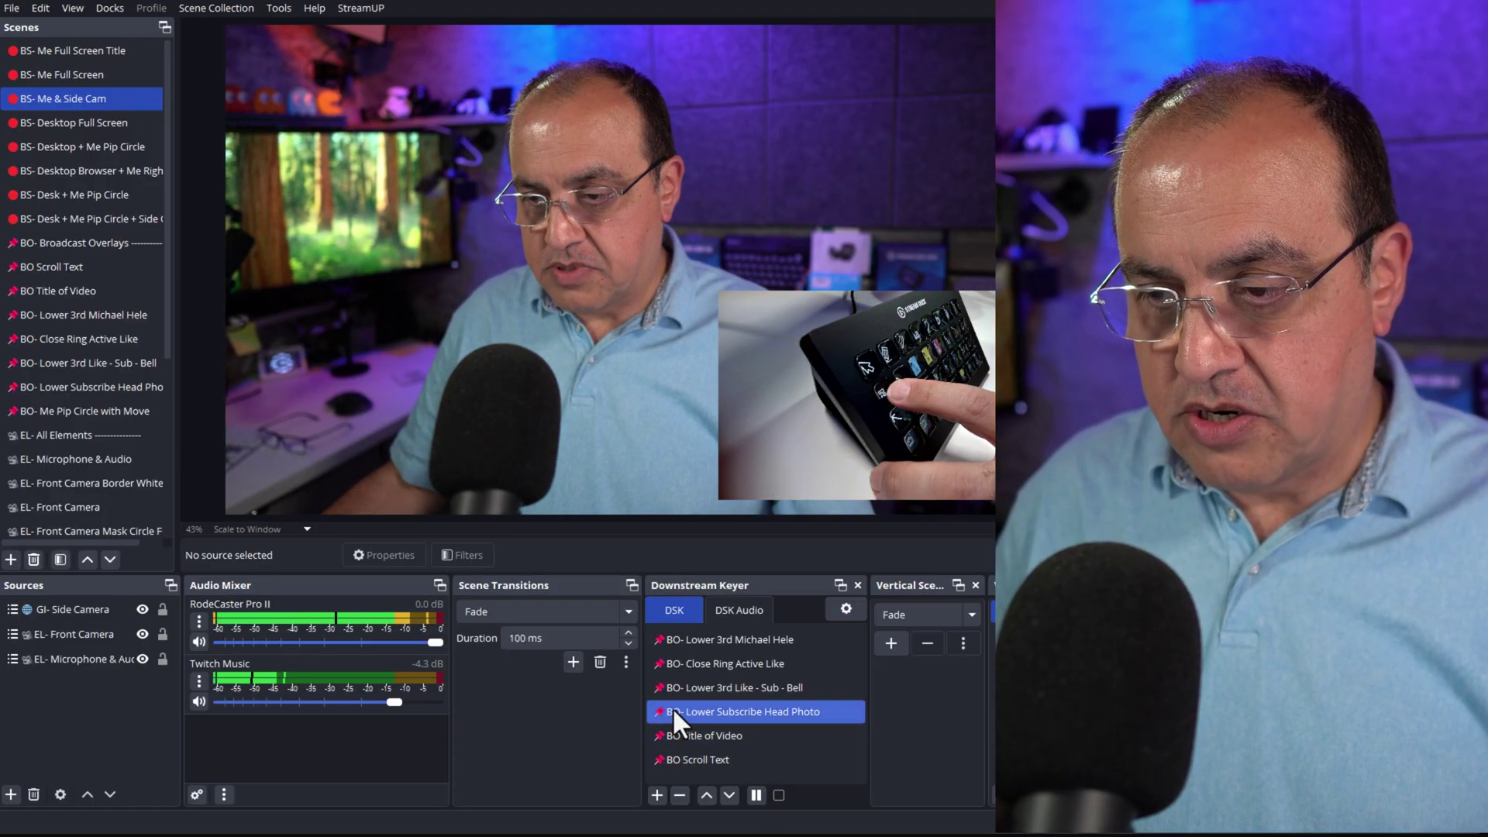
left_click(837, 761)
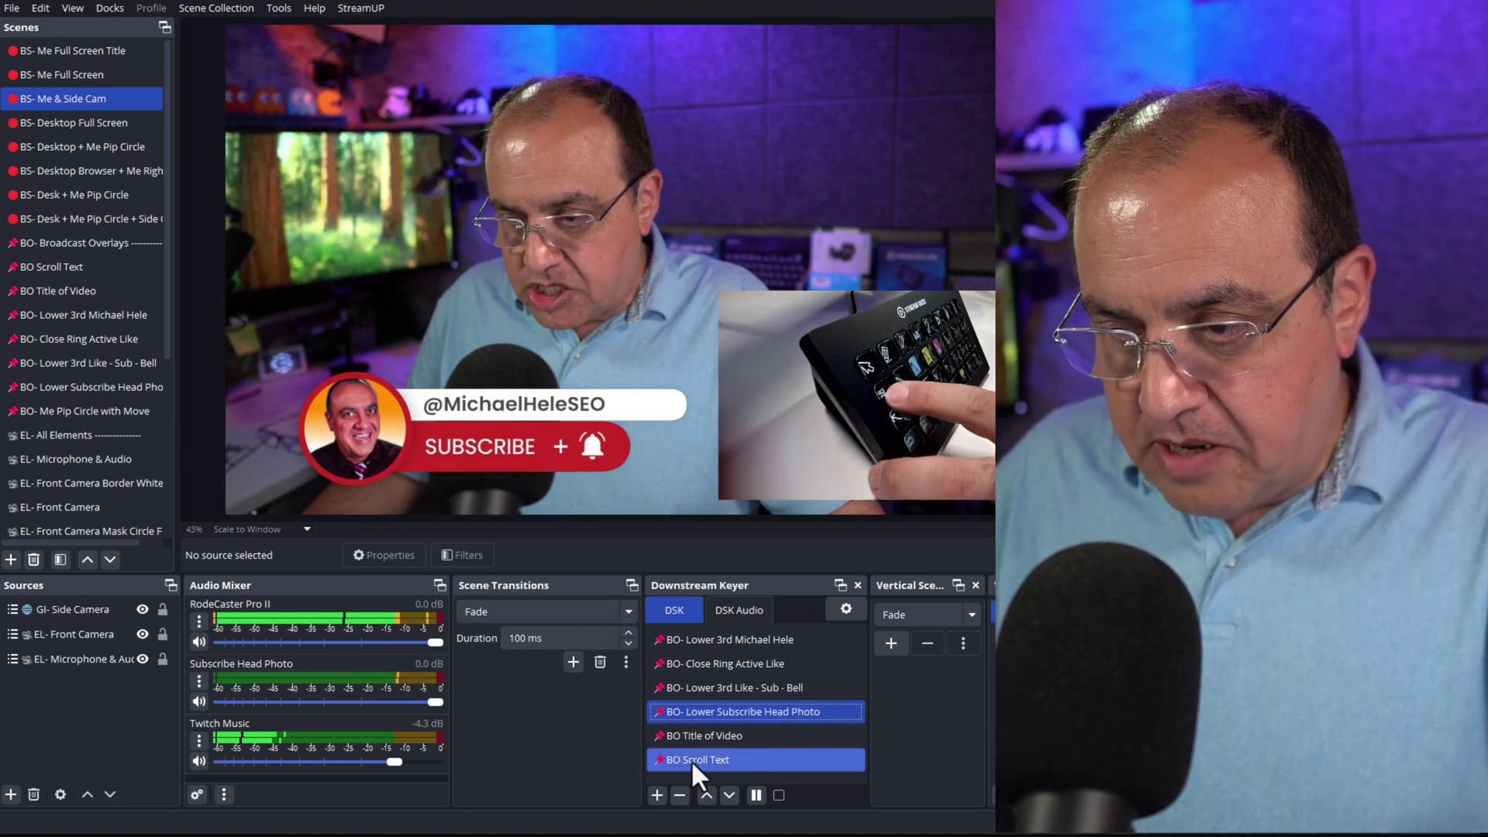
left_click(756, 792)
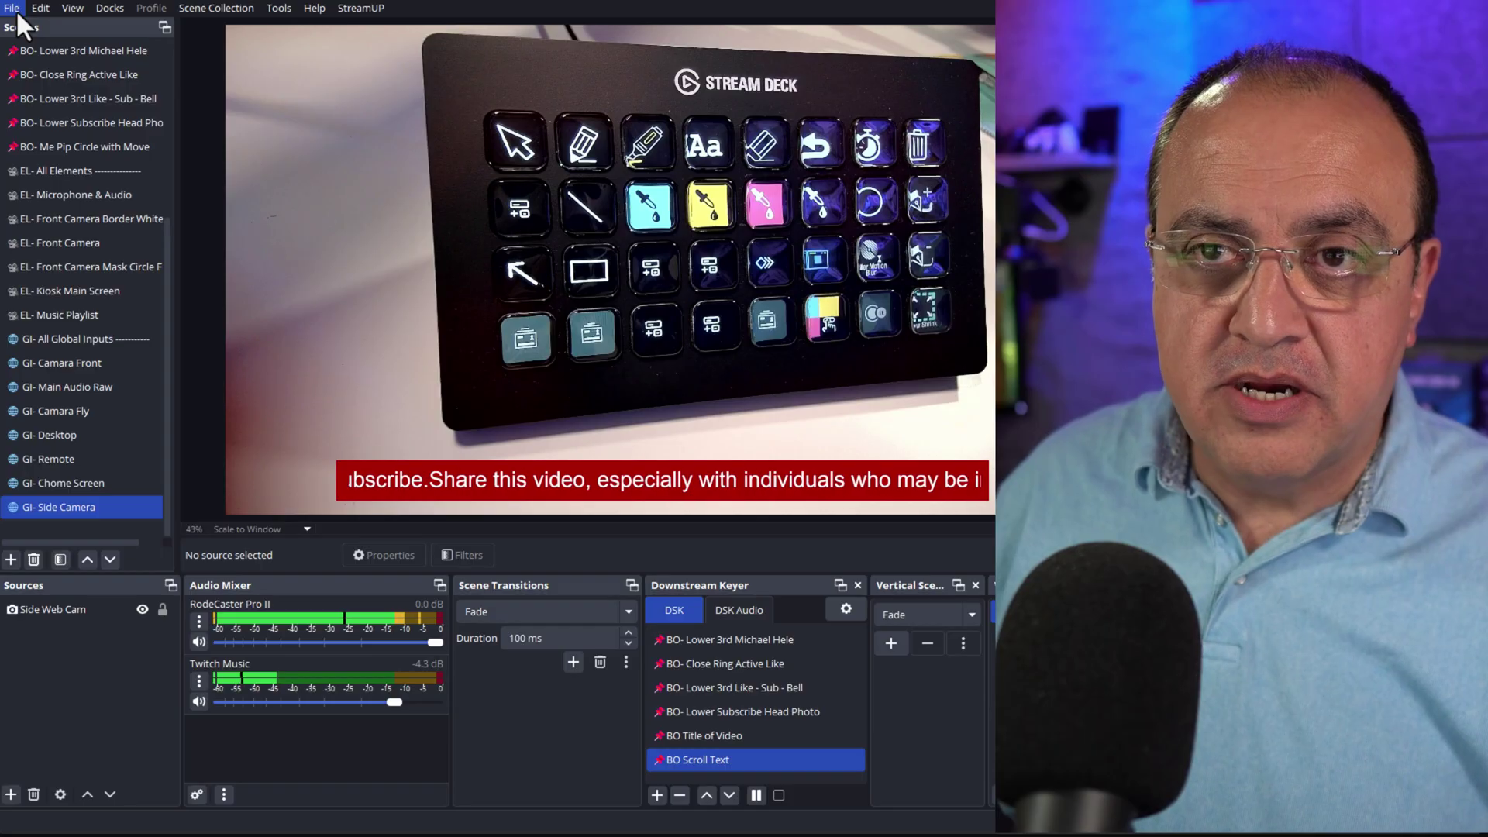
Step: Open the Hotkeys page of the OBS settings and move the settings window clear of the webcam view
left_click(13, 9)
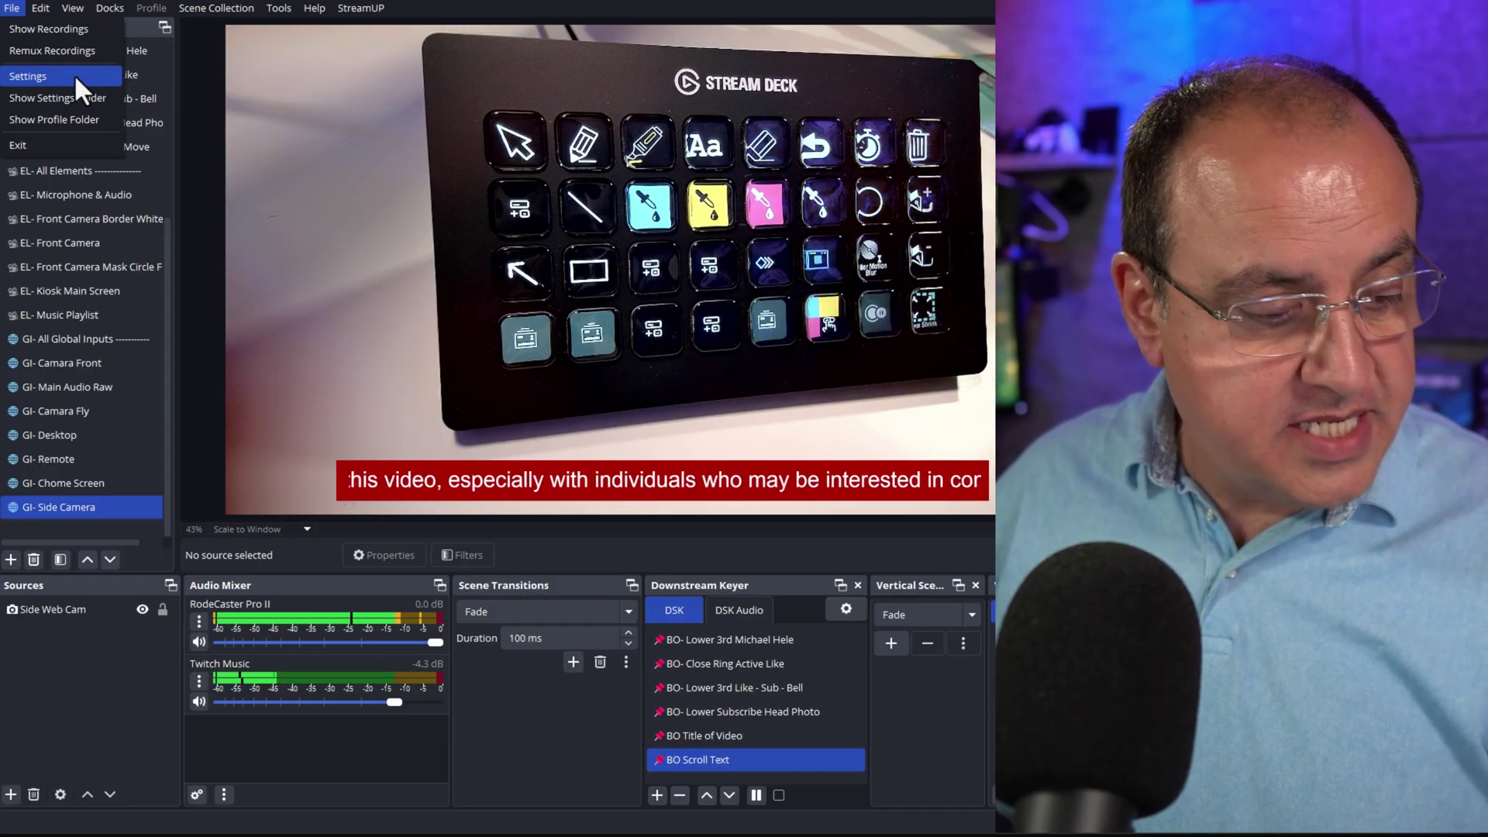
left_click(28, 75)
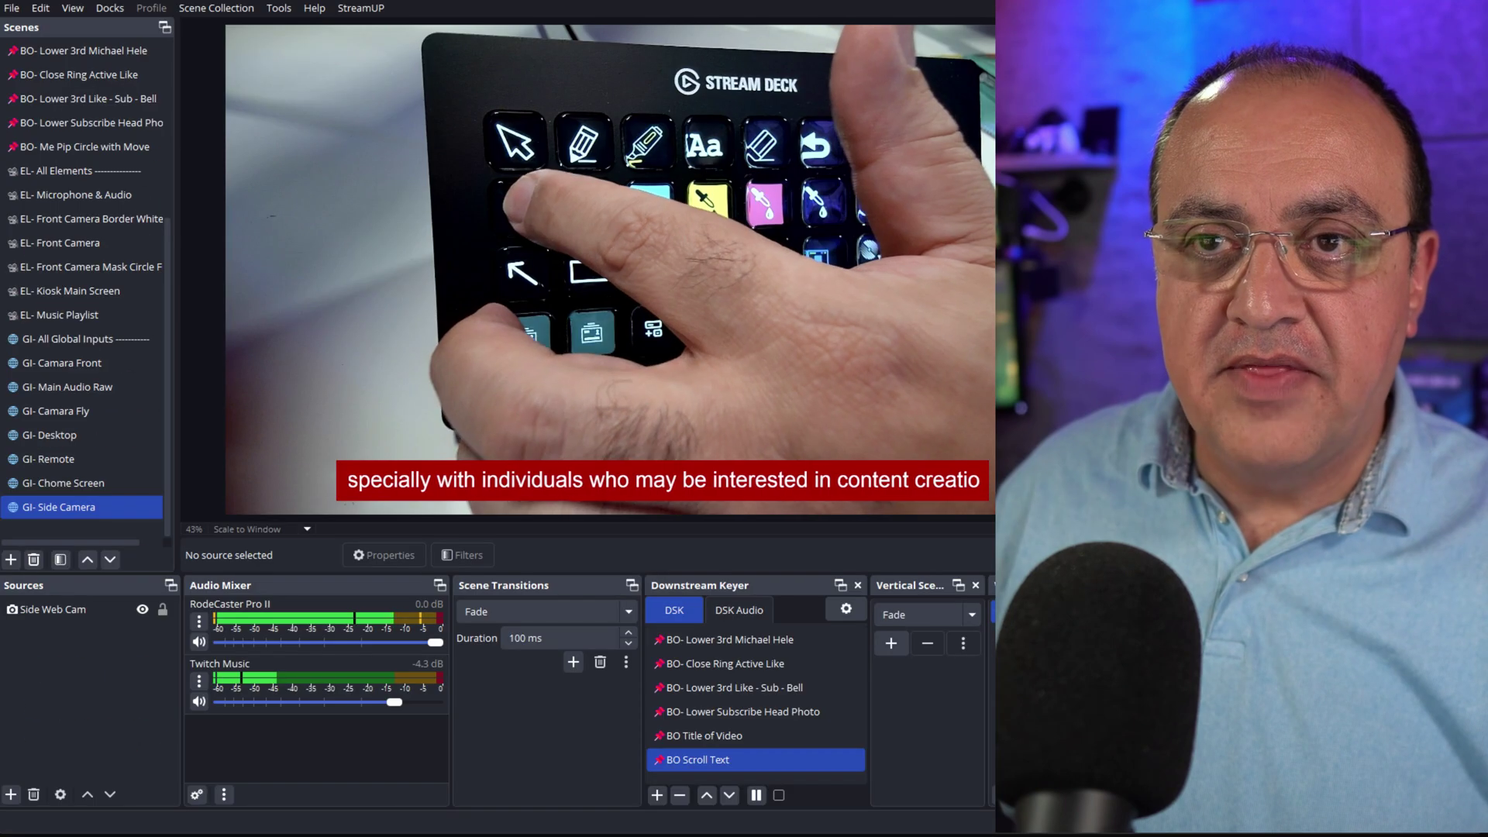
left_click(11, 8)
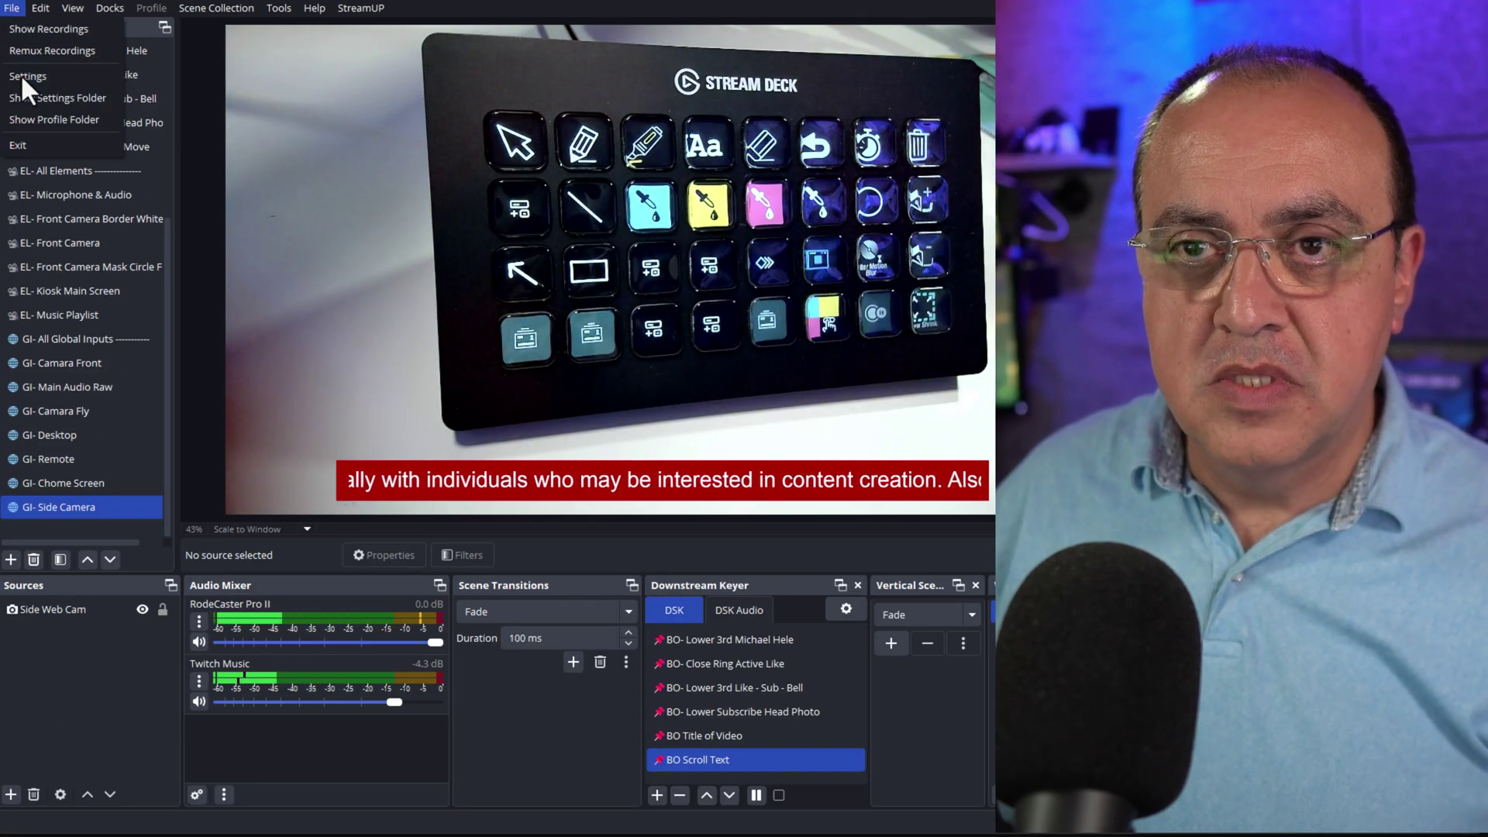
left_click(20, 73)
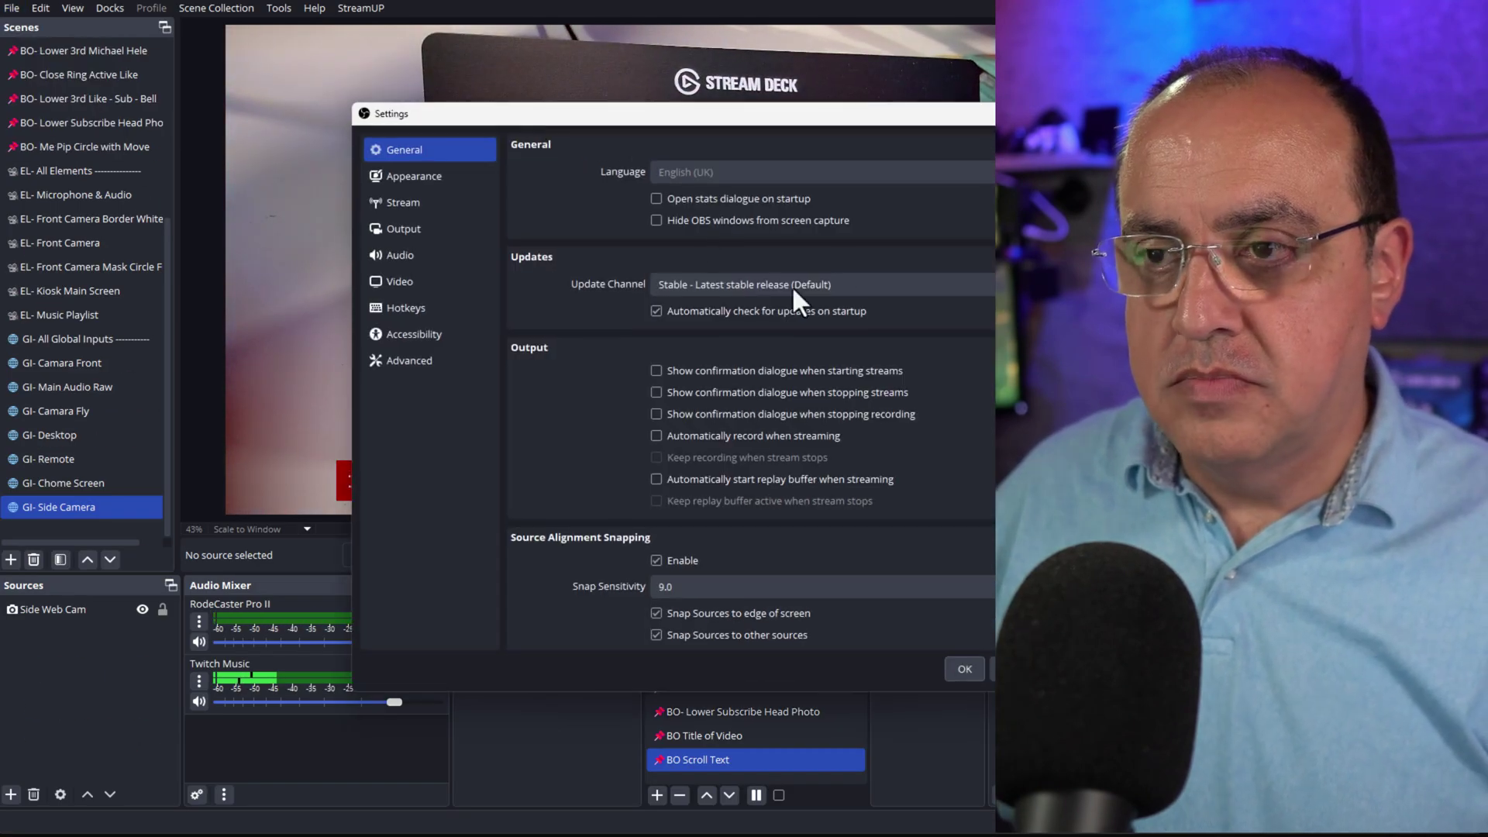
left_click_drag(737, 118, 512, 76)
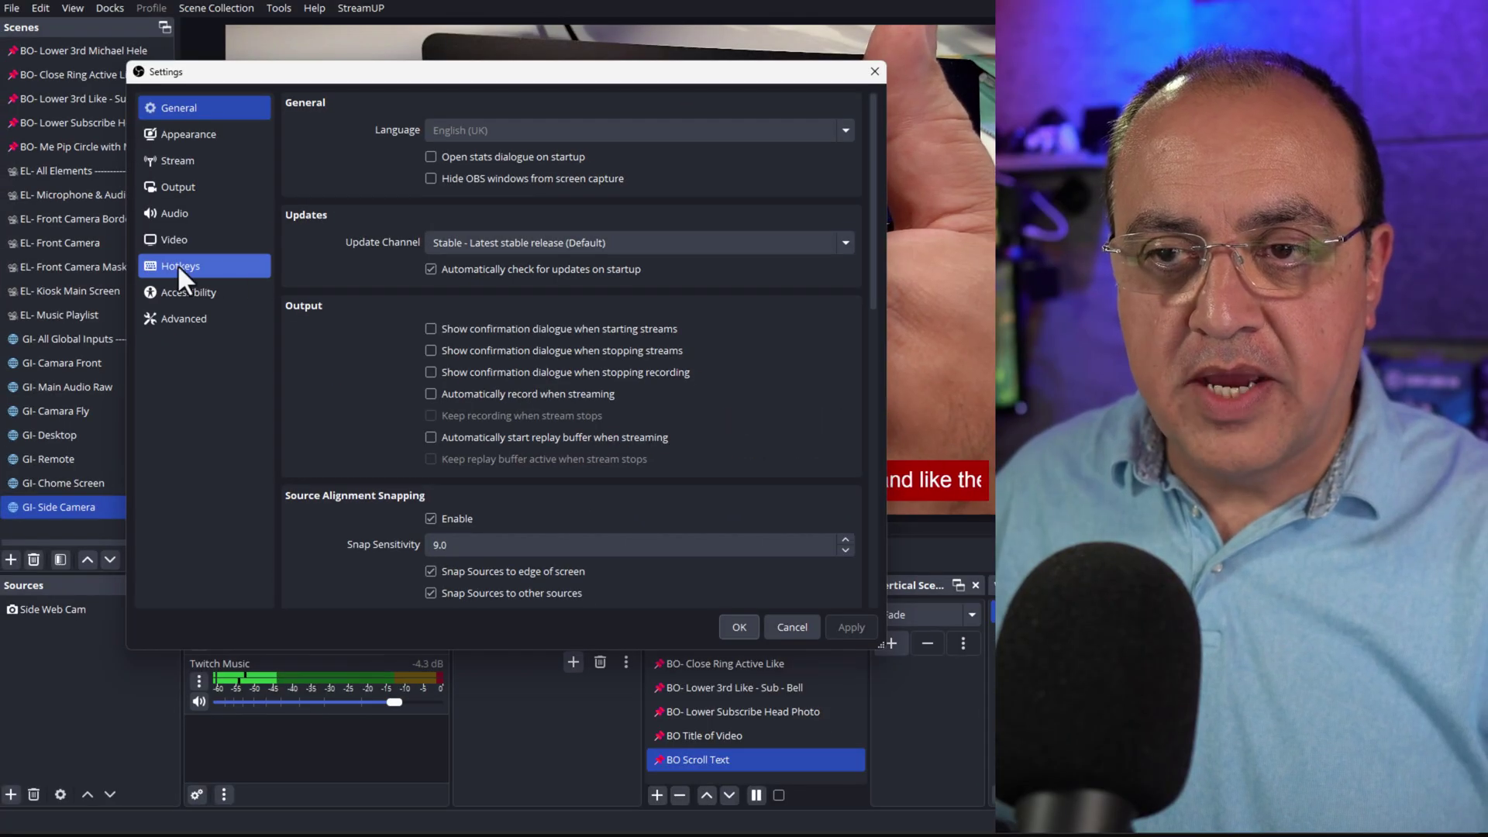
left_click(178, 266)
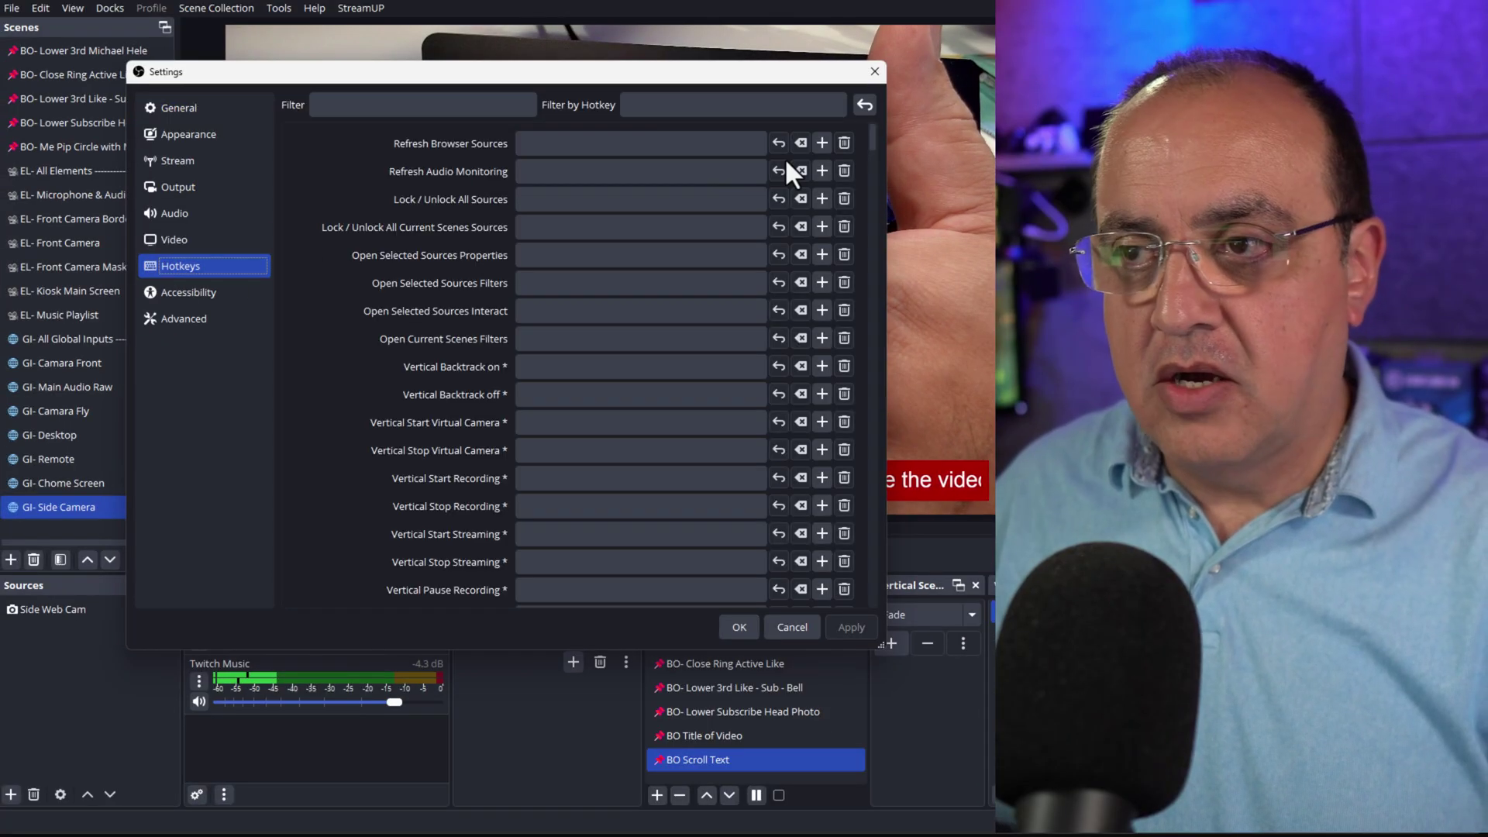
Step: Assign the hotkey Shift+1 to both Show on DSK and Hide on DSK for the BO Scroll Text scene and save the settings
scroll(682, 225, "down", 3)
scroll(694, 232, "up", 3)
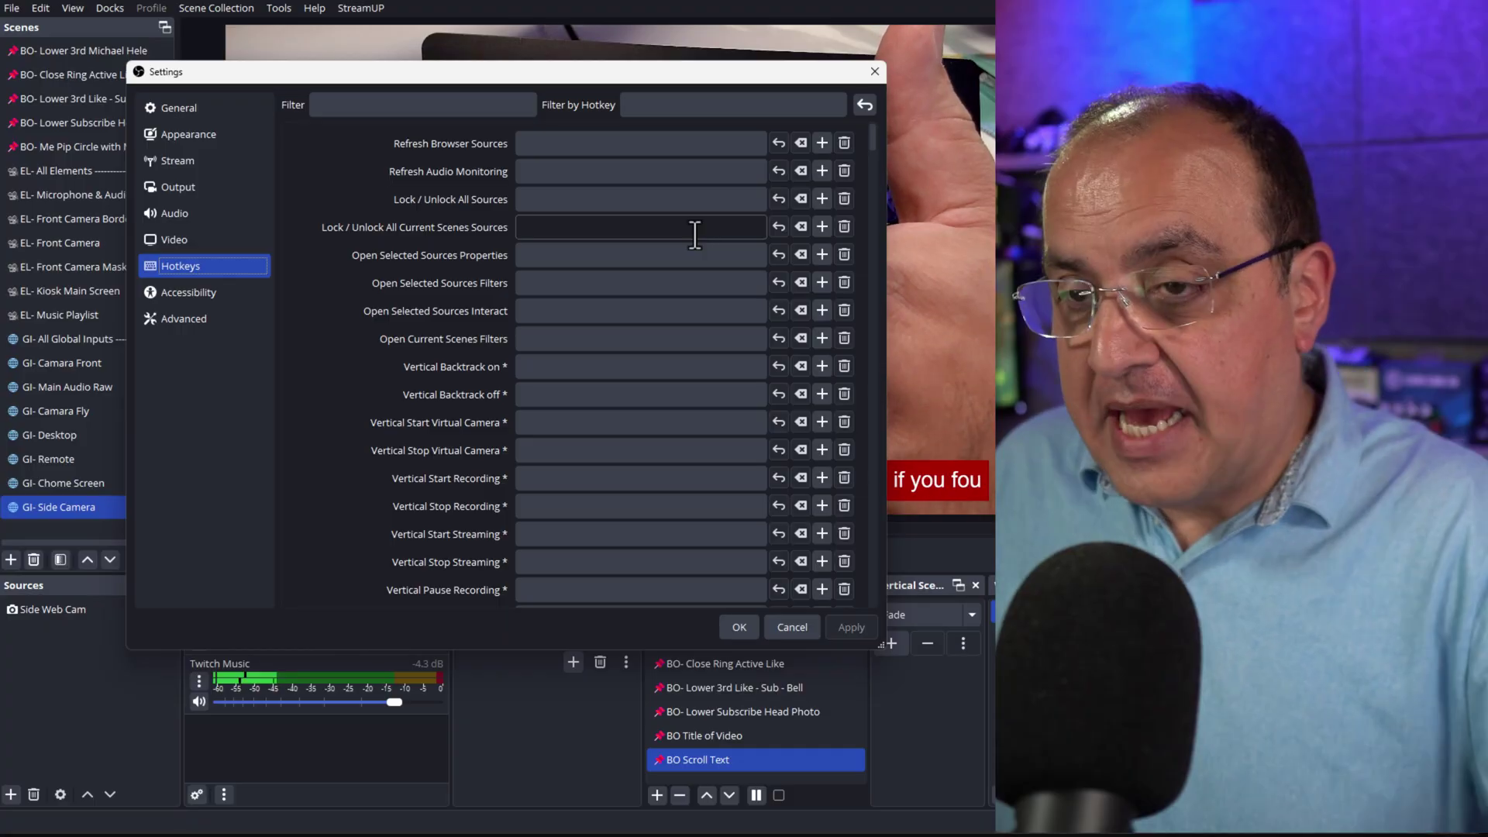
scroll(695, 251, "down", 3)
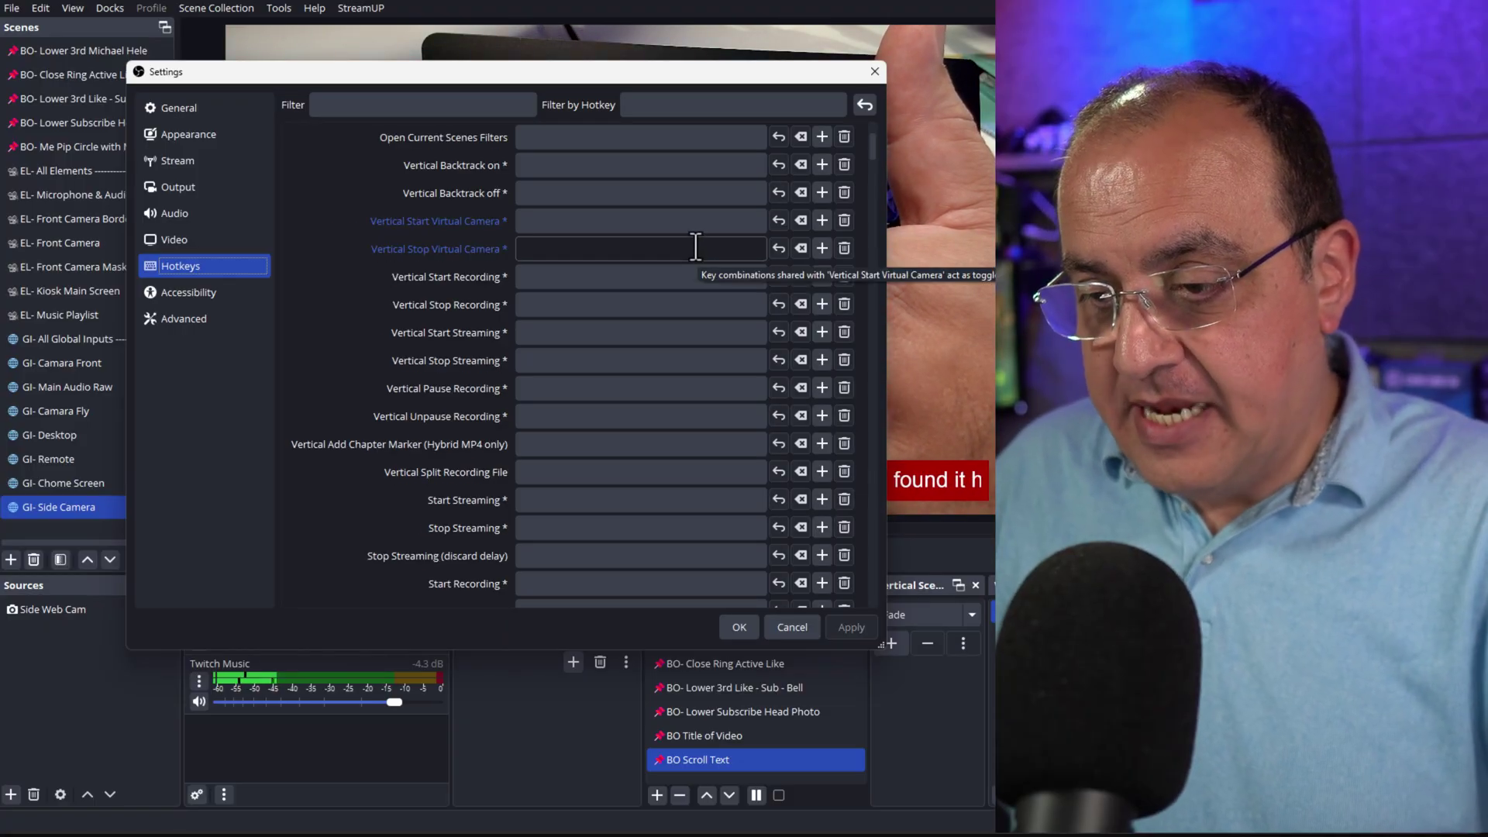
scroll(695, 241, "down", 10)
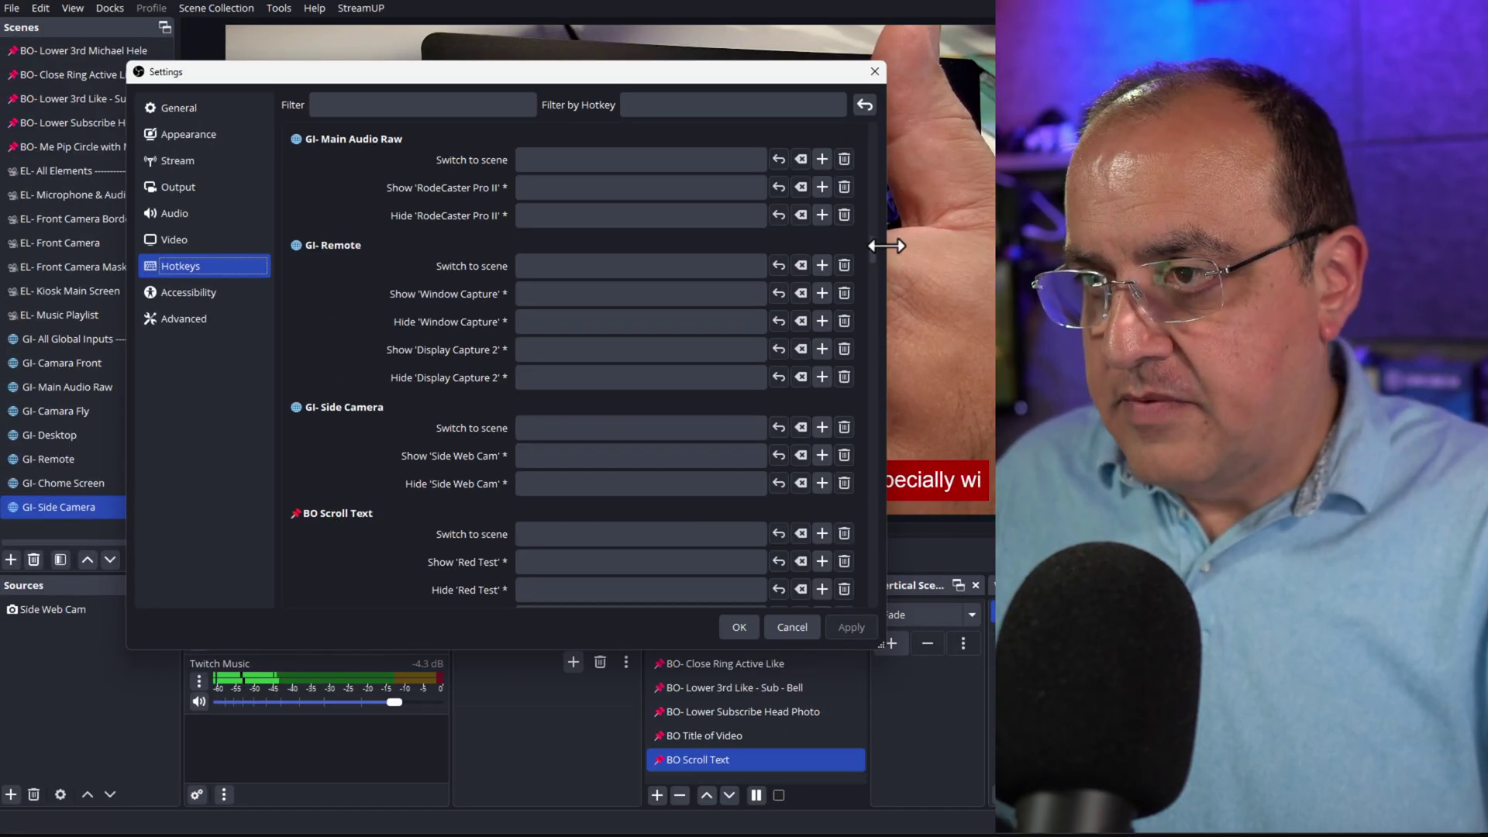
scroll(873, 254, "down", 1)
scroll(873, 256, "down", 5)
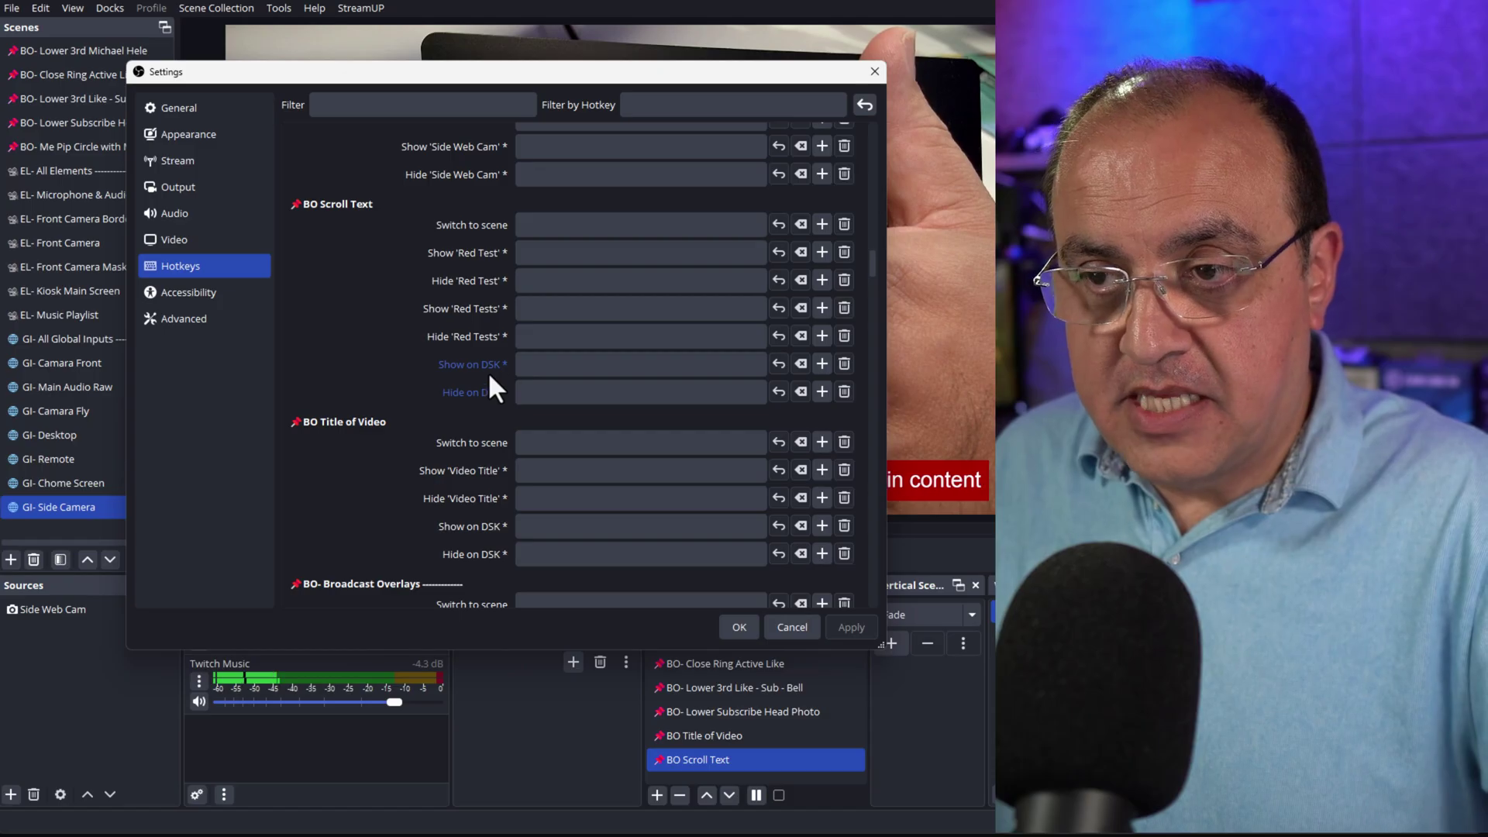
left_click(539, 368)
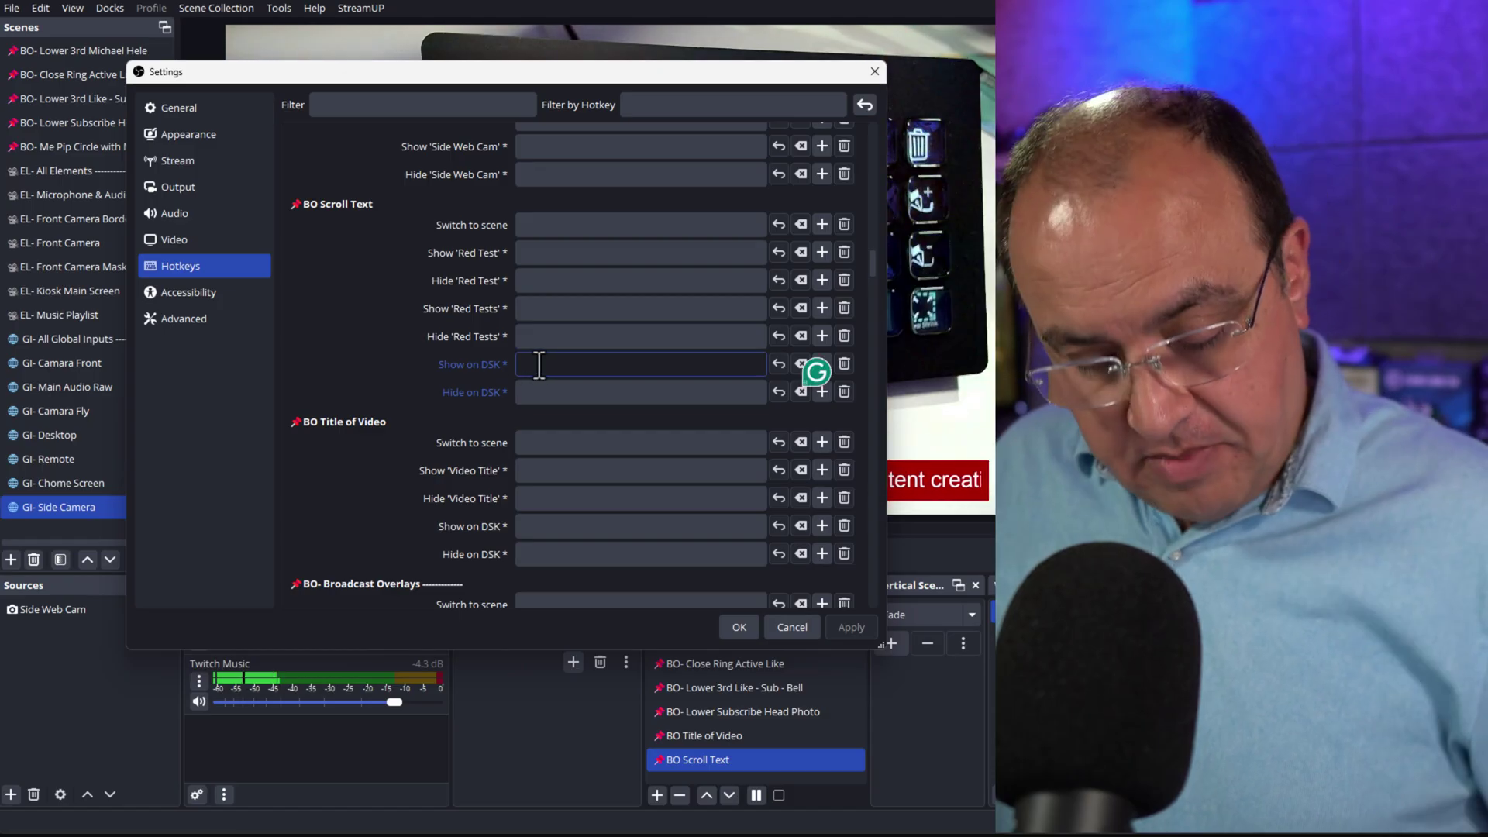
key("shift")
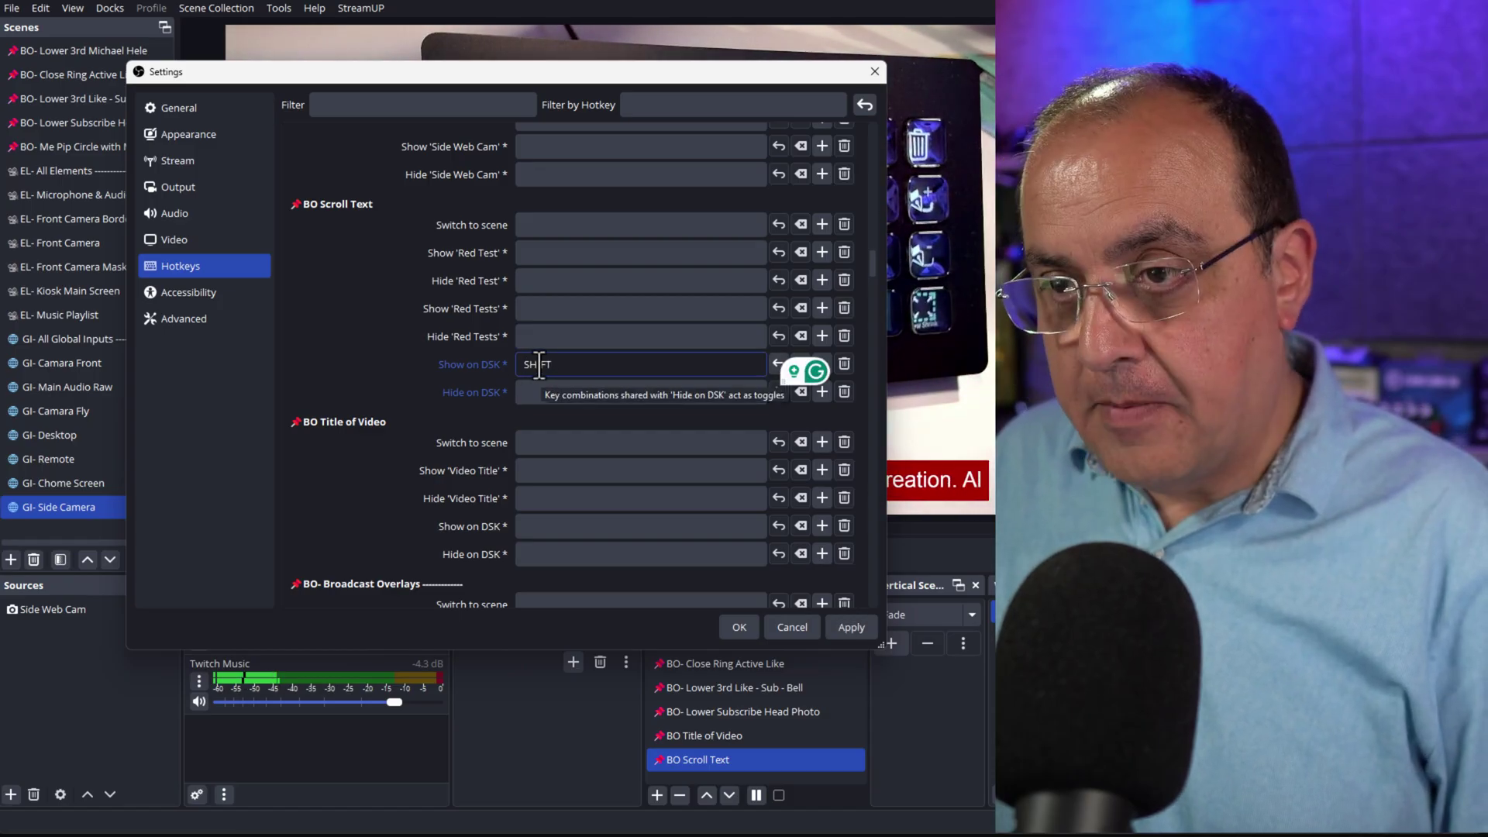
left_click(534, 392)
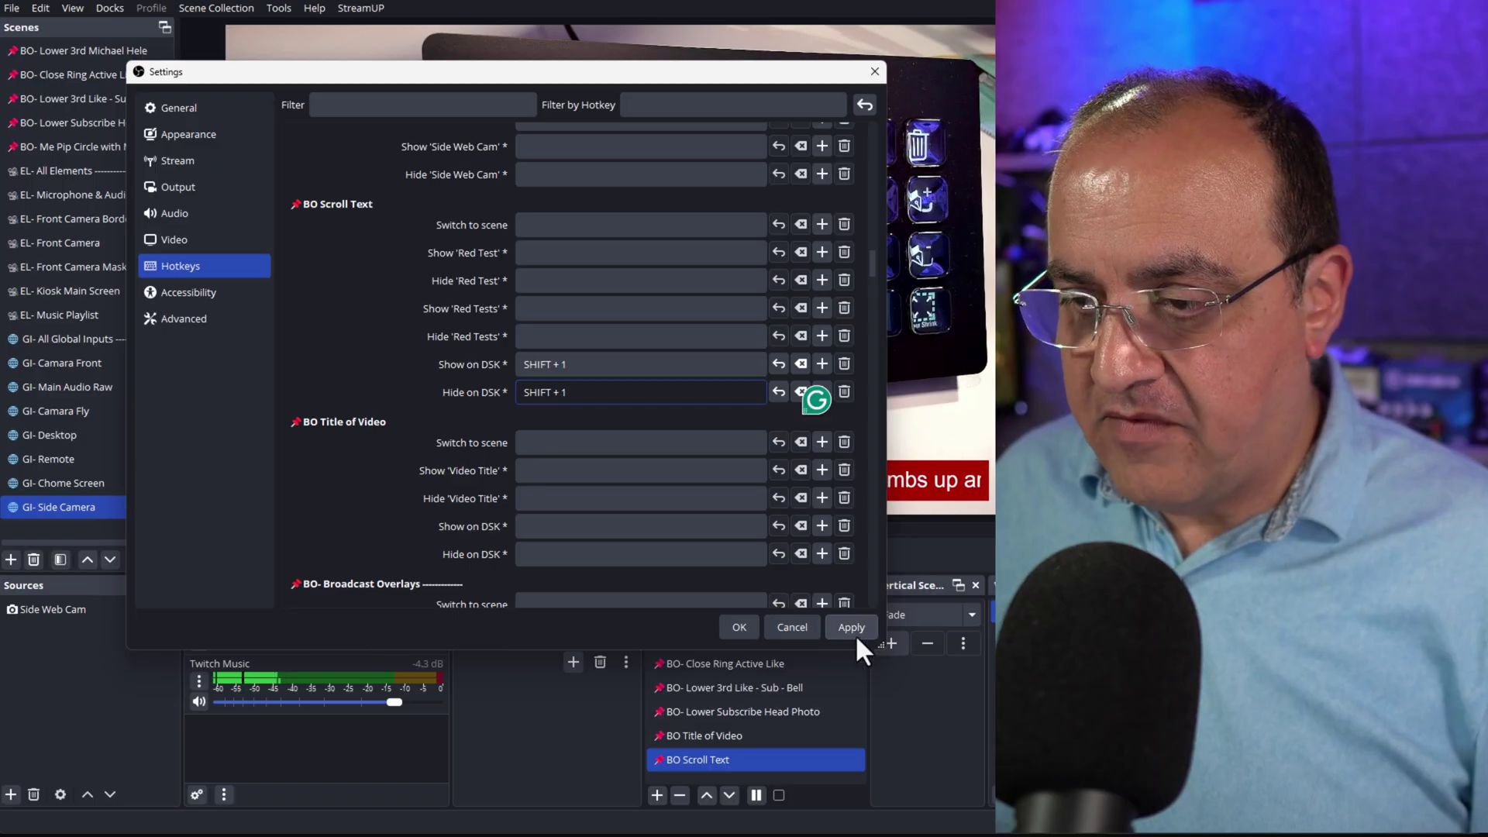
left_click(853, 626)
left_click(739, 626)
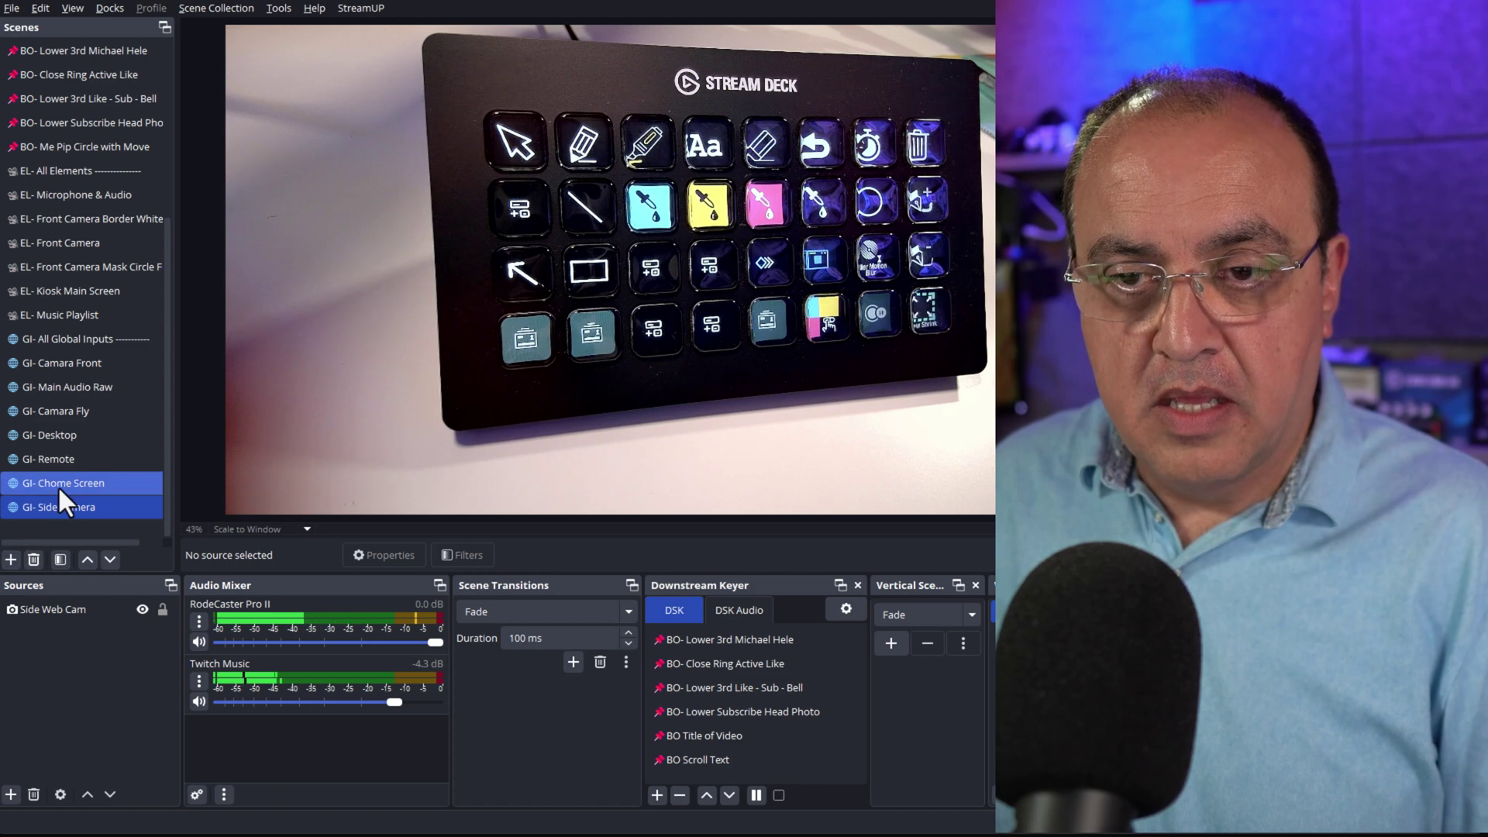
Step: Test the scroll text hotkey on the BS- Me Full Screen Title scene and switch back to the GI- Side Camera scene
scroll(70, 155, "up", 4)
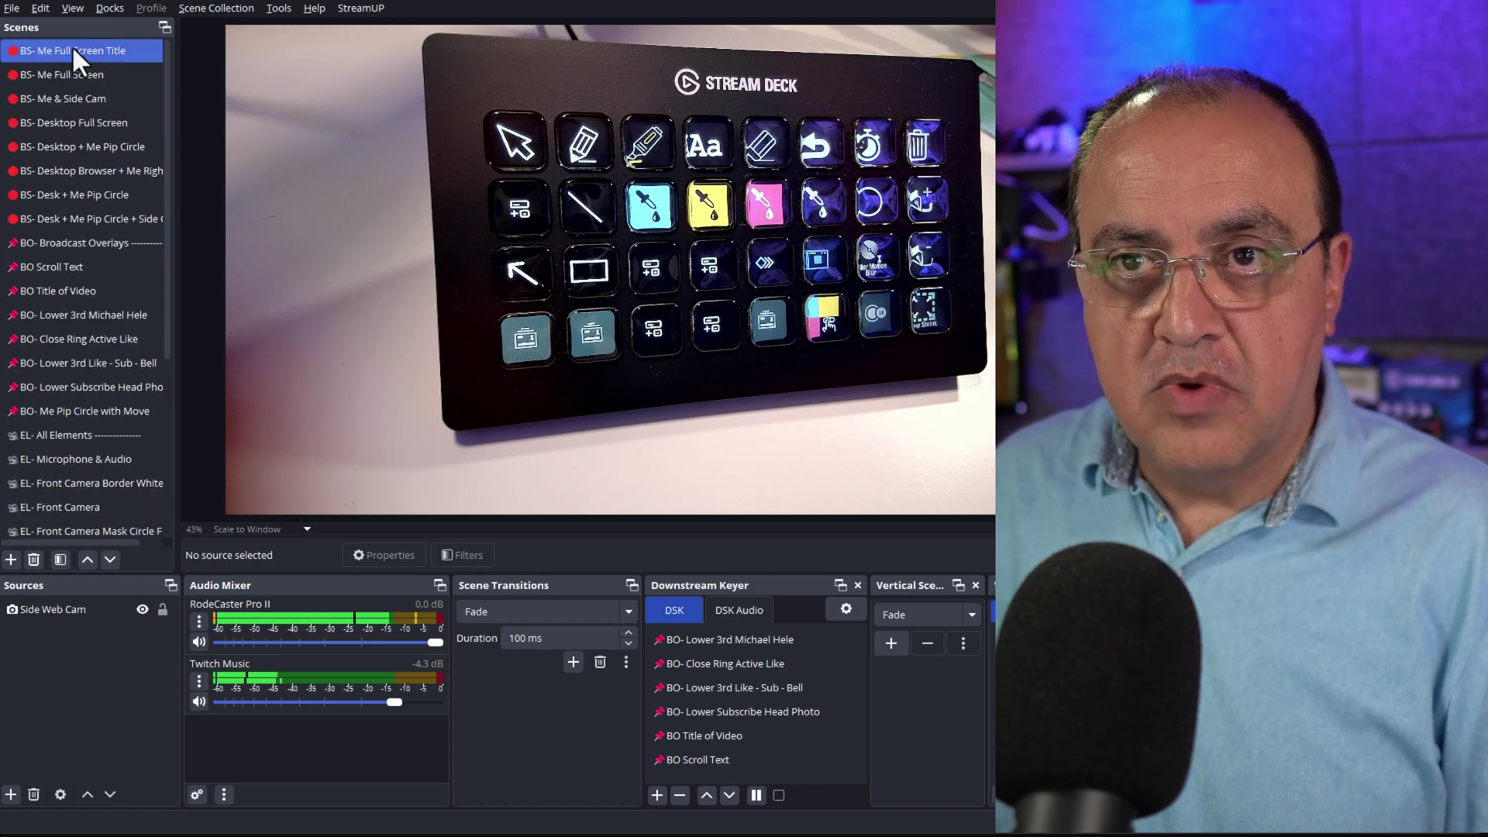
left_click(73, 49)
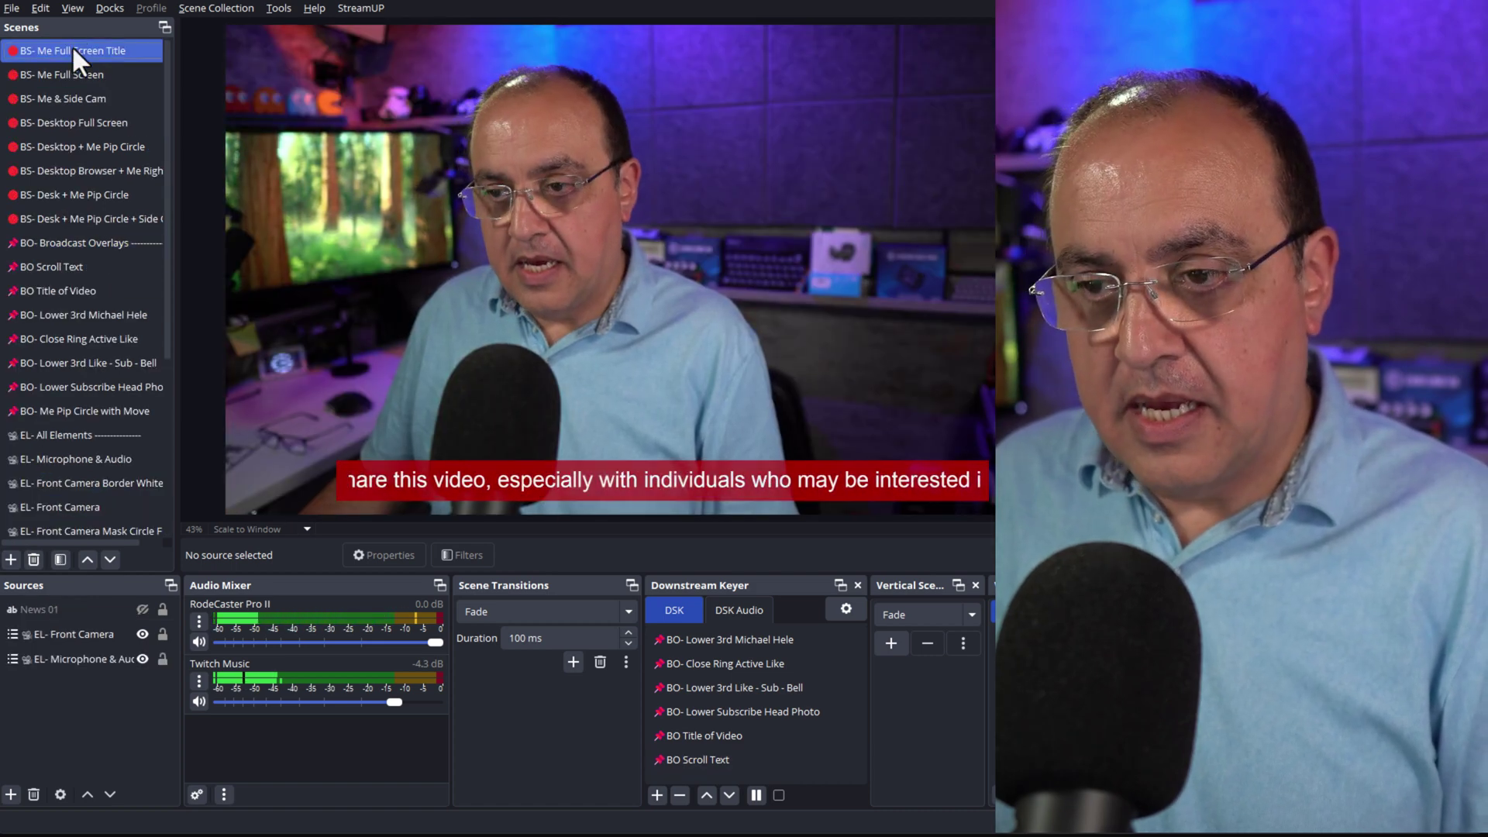
scroll(86, 310, "down", 4)
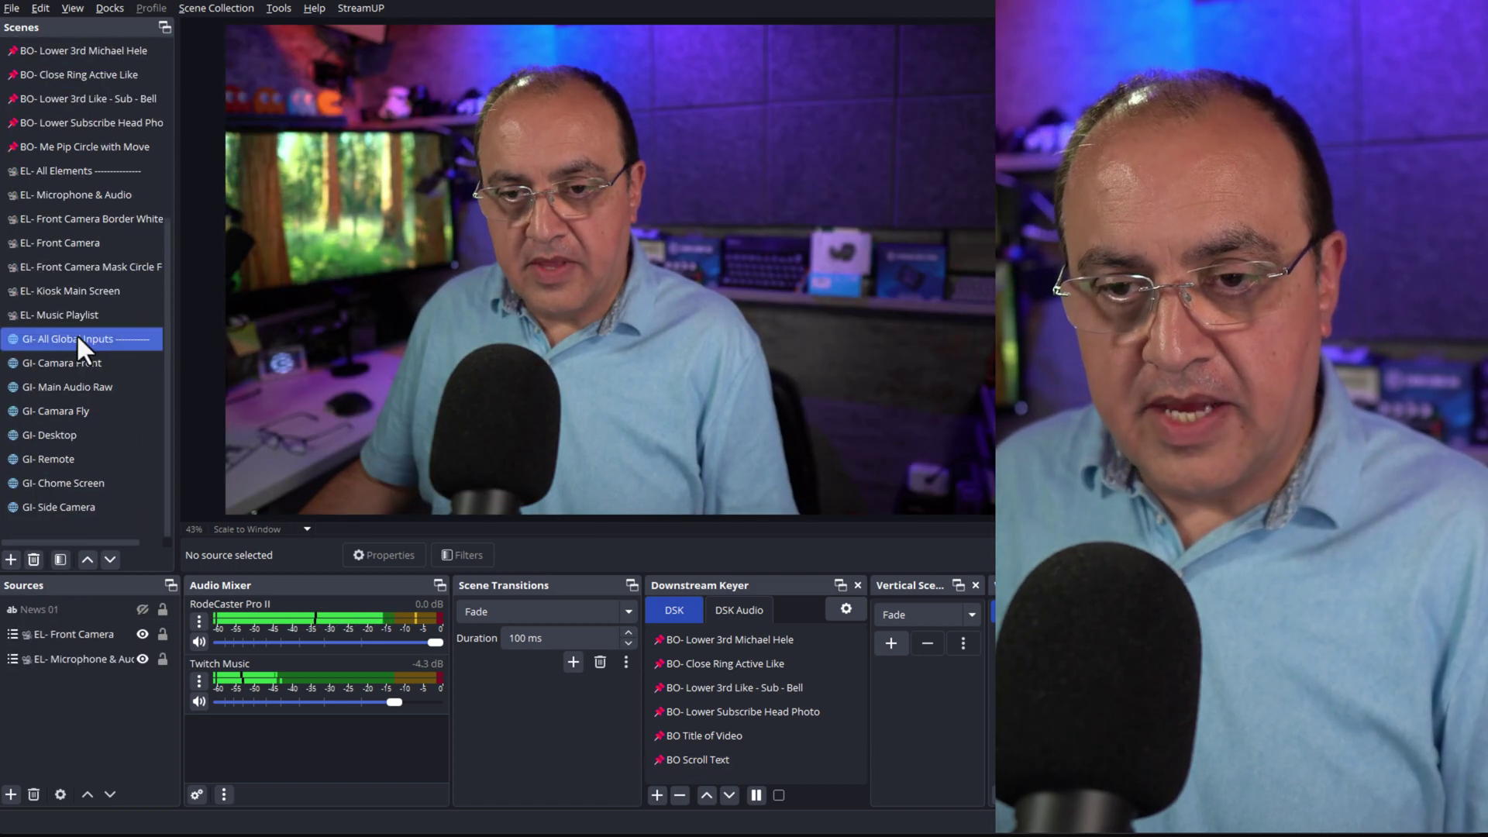
left_click(67, 509)
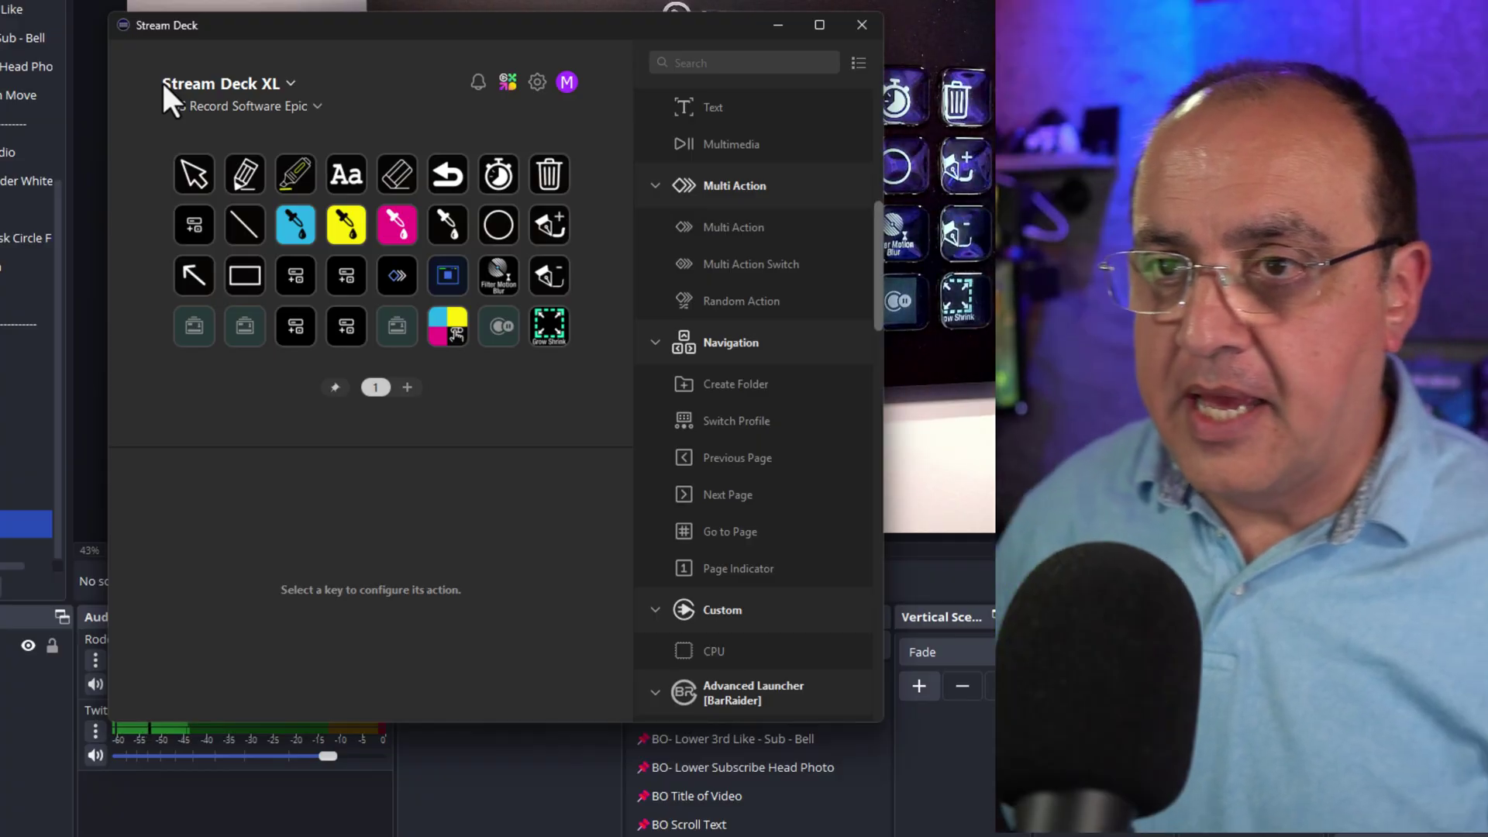
Step: In the Stream Deck app, switch to the OBS Test profile and add a Shift+1 Hotkey action on the second row's first key
left_click(304, 106)
left_click(244, 277)
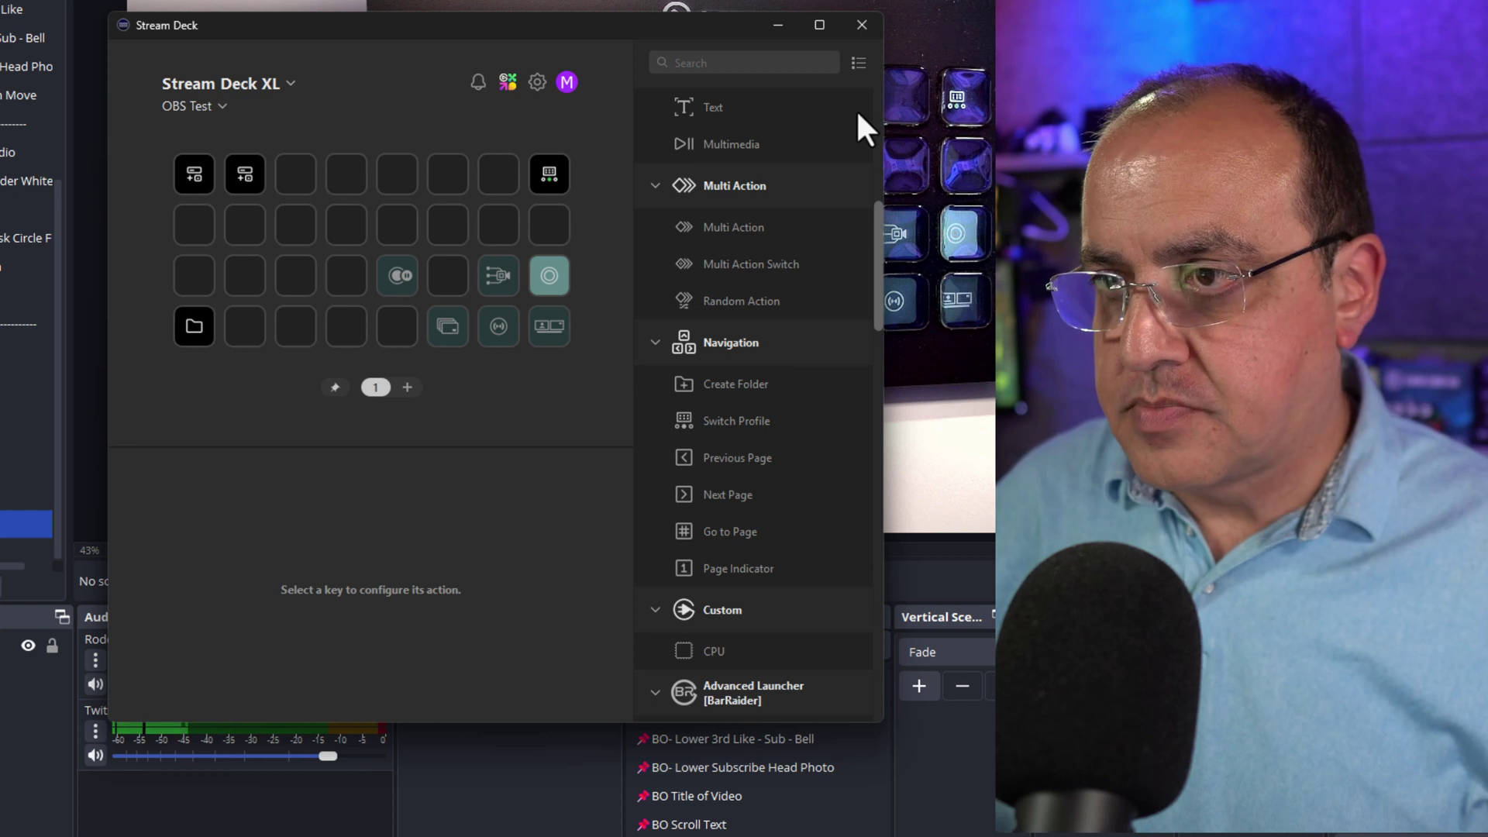
left_click_drag(879, 264, 889, 169)
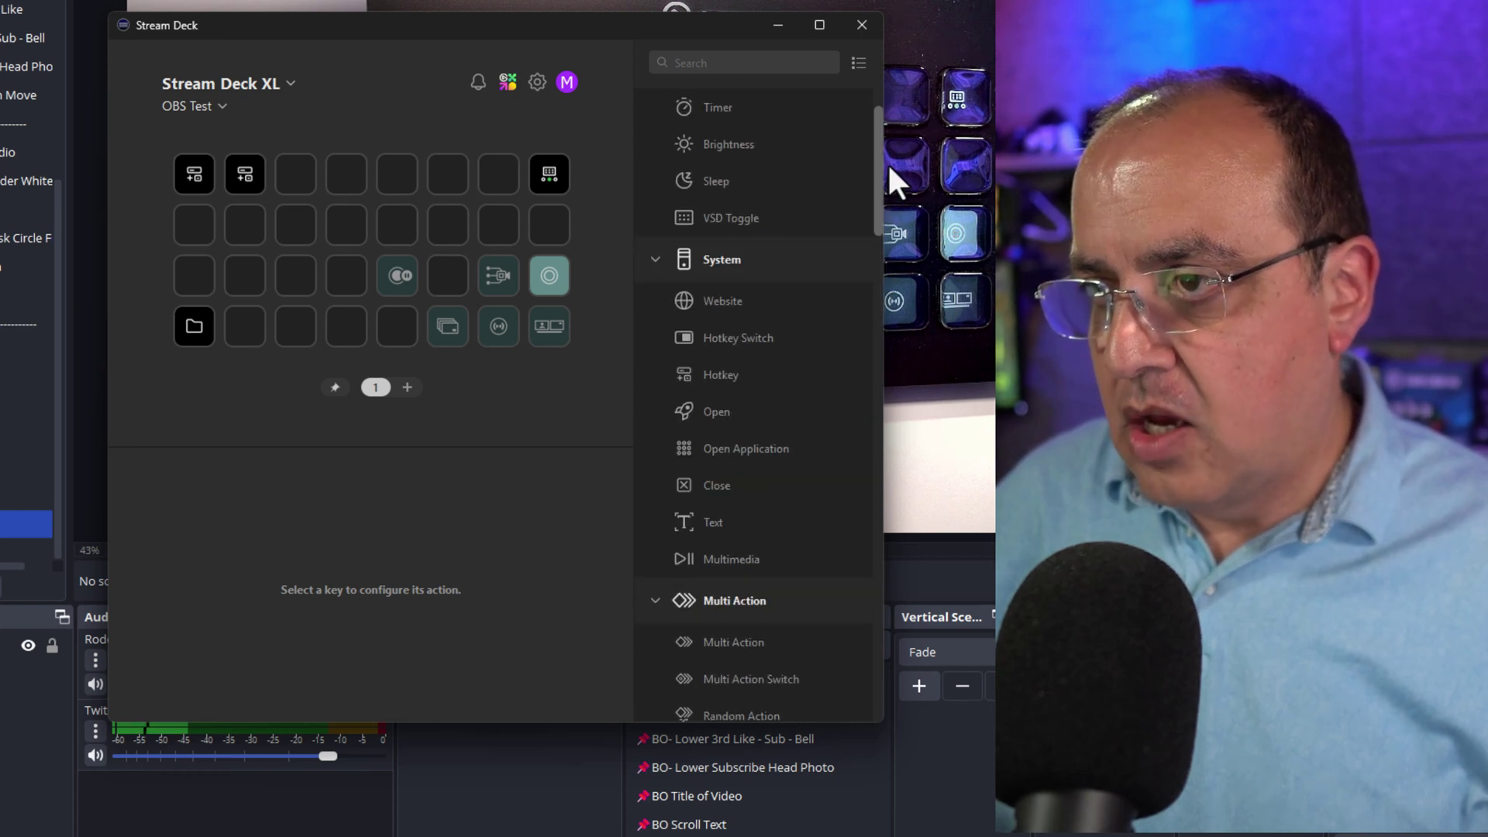
left_click_drag(728, 372, 207, 237)
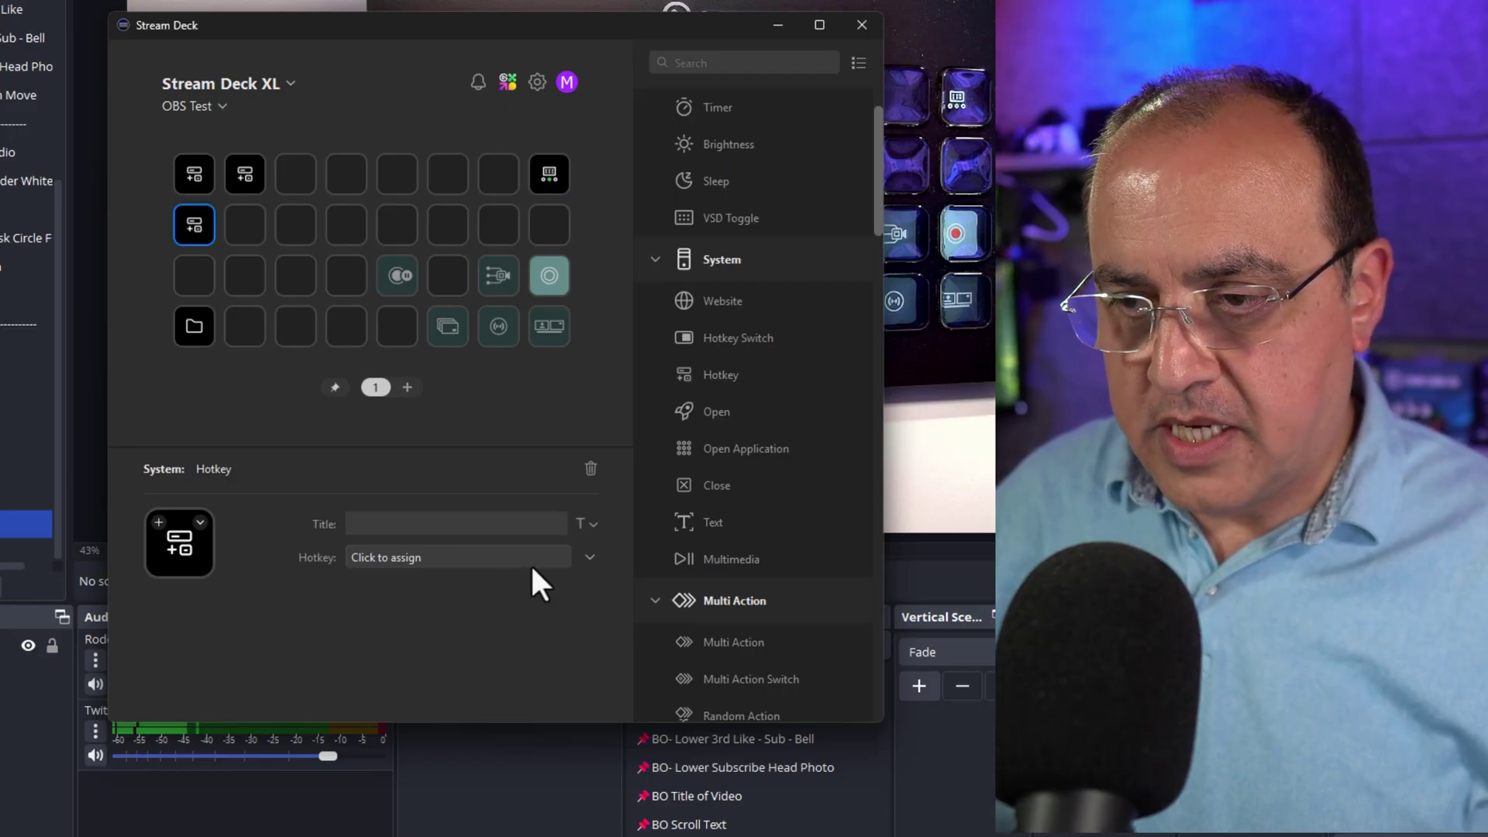
left_click(431, 558)
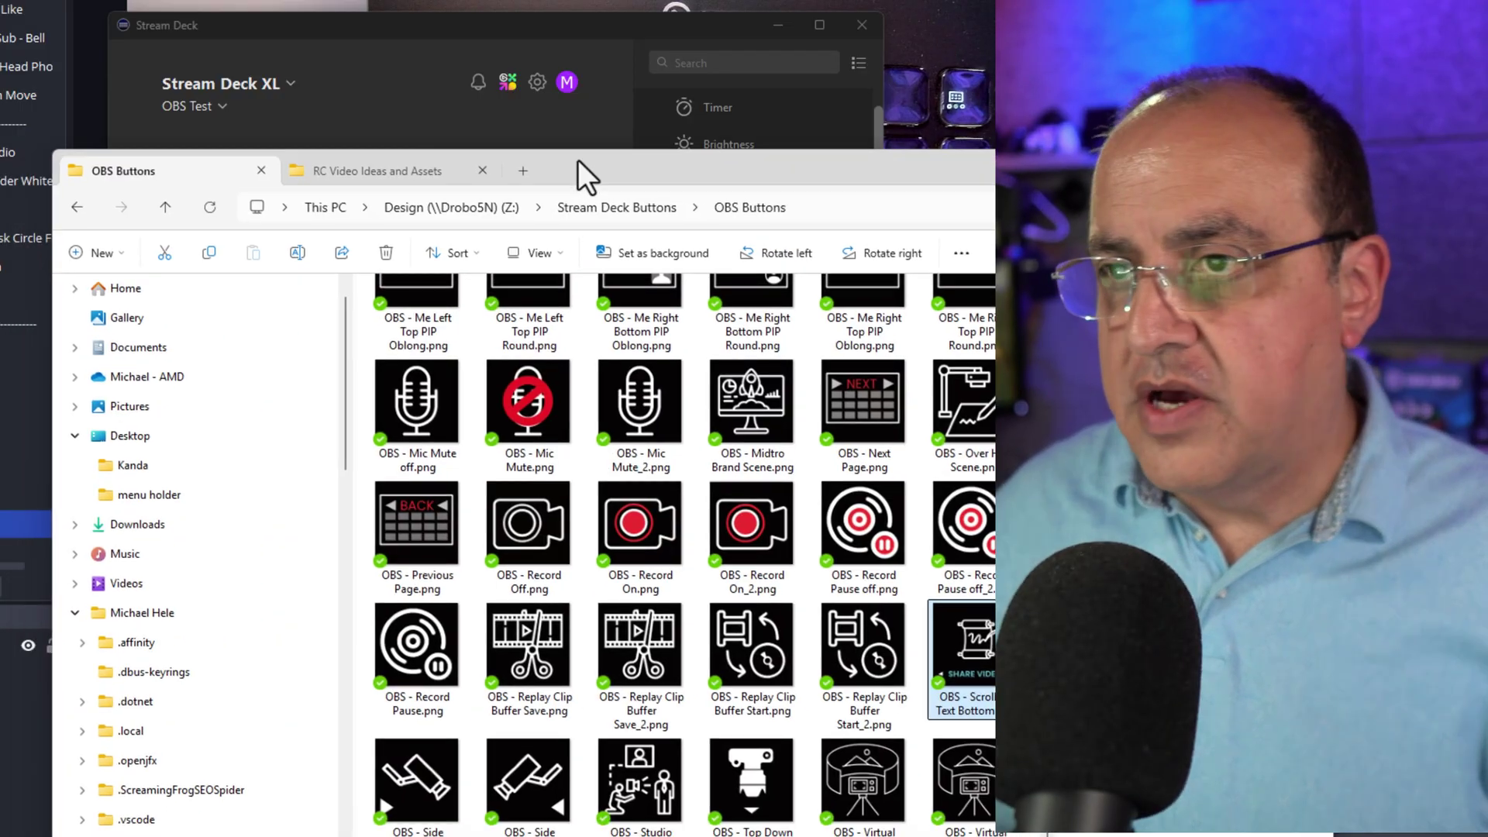
Step: Use the OBS - Scroll Text Bottom image from the OBS Buttons folder as the new key's icon and close the Stream Deck window
left_click_drag(578, 159, 870, 4)
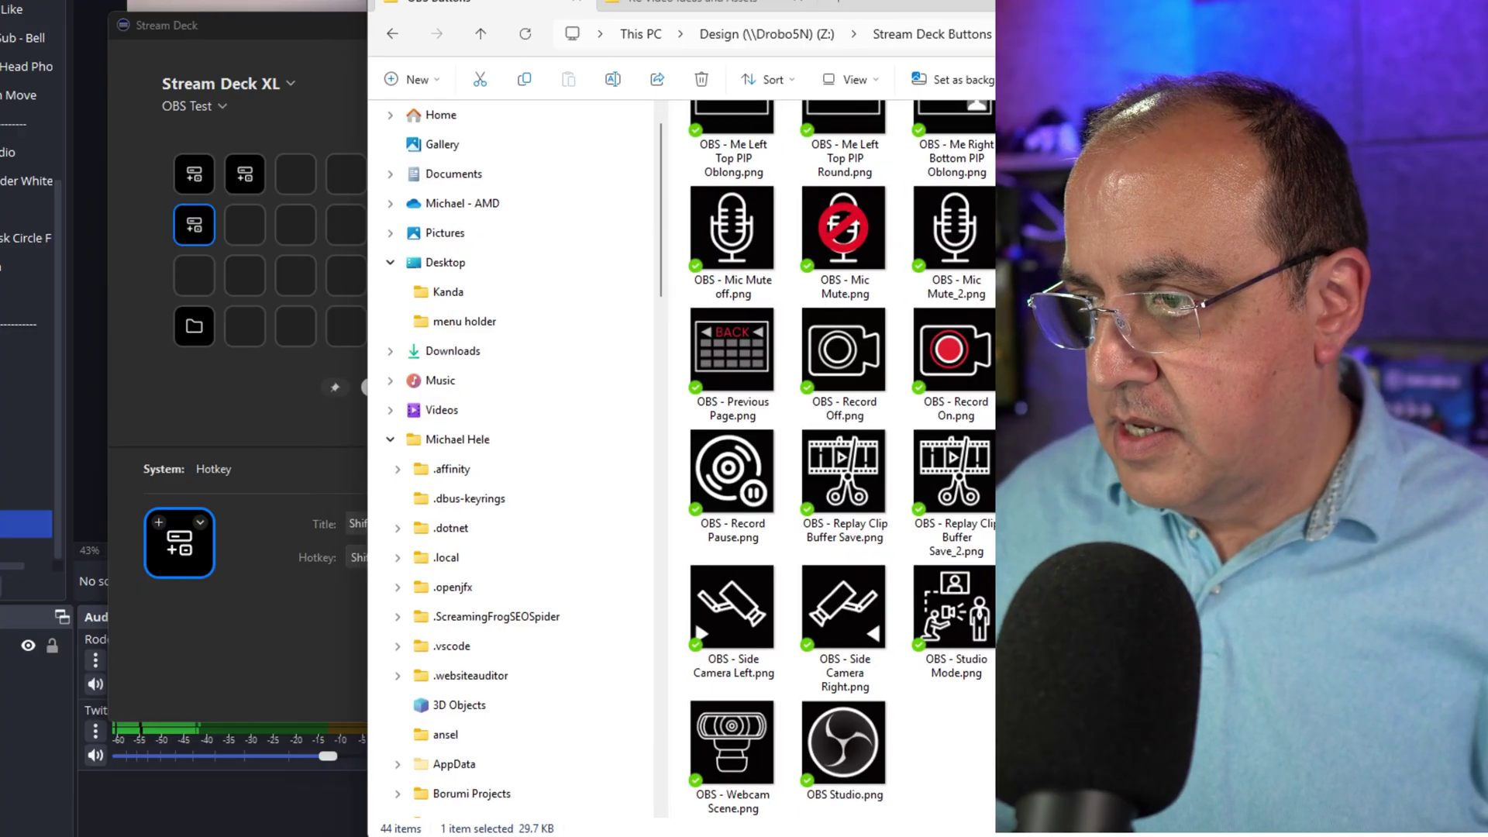
left_click_drag(972, 513, 169, 531)
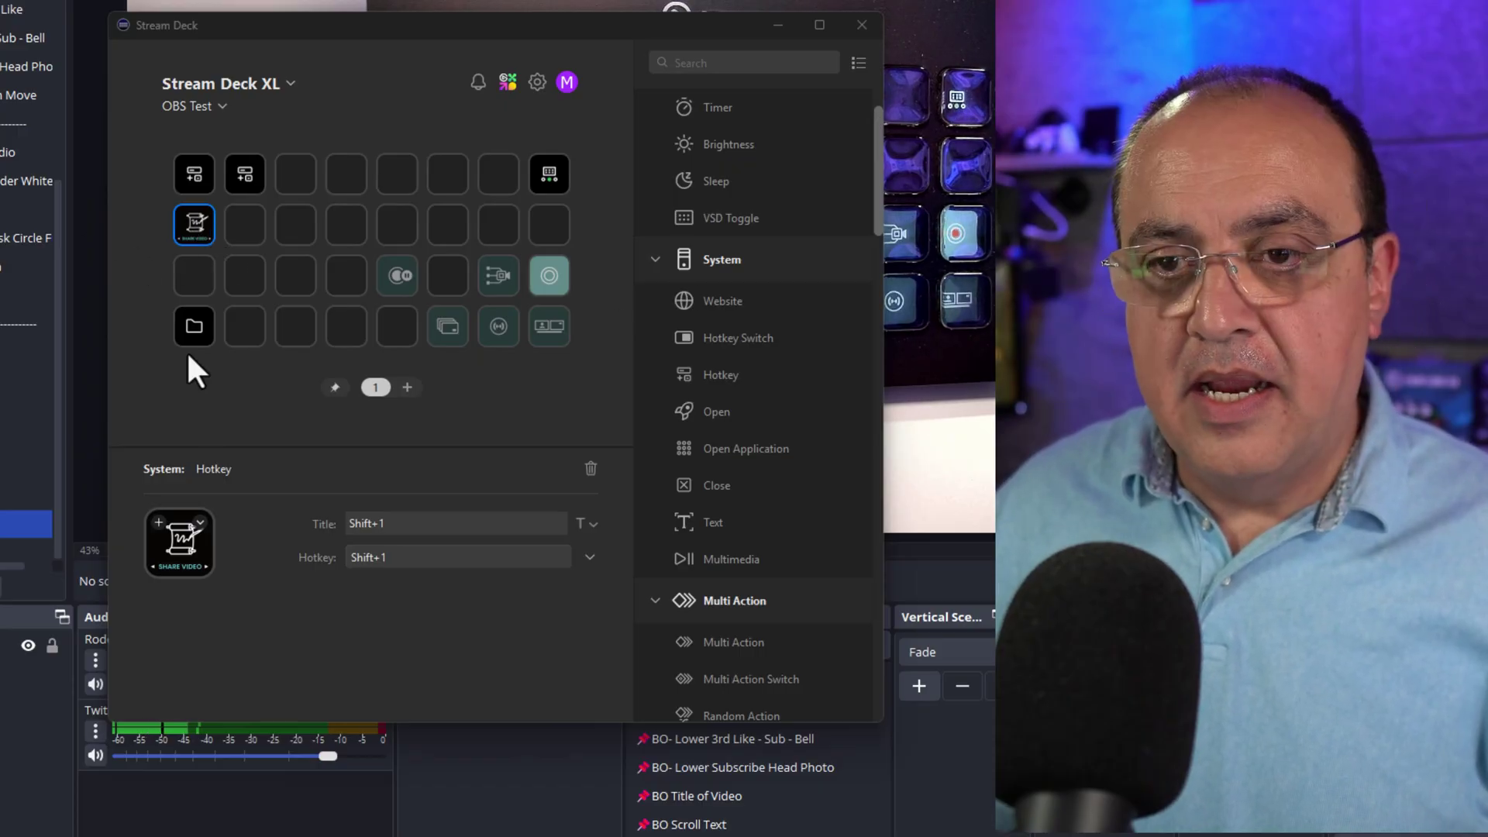
left_click(860, 25)
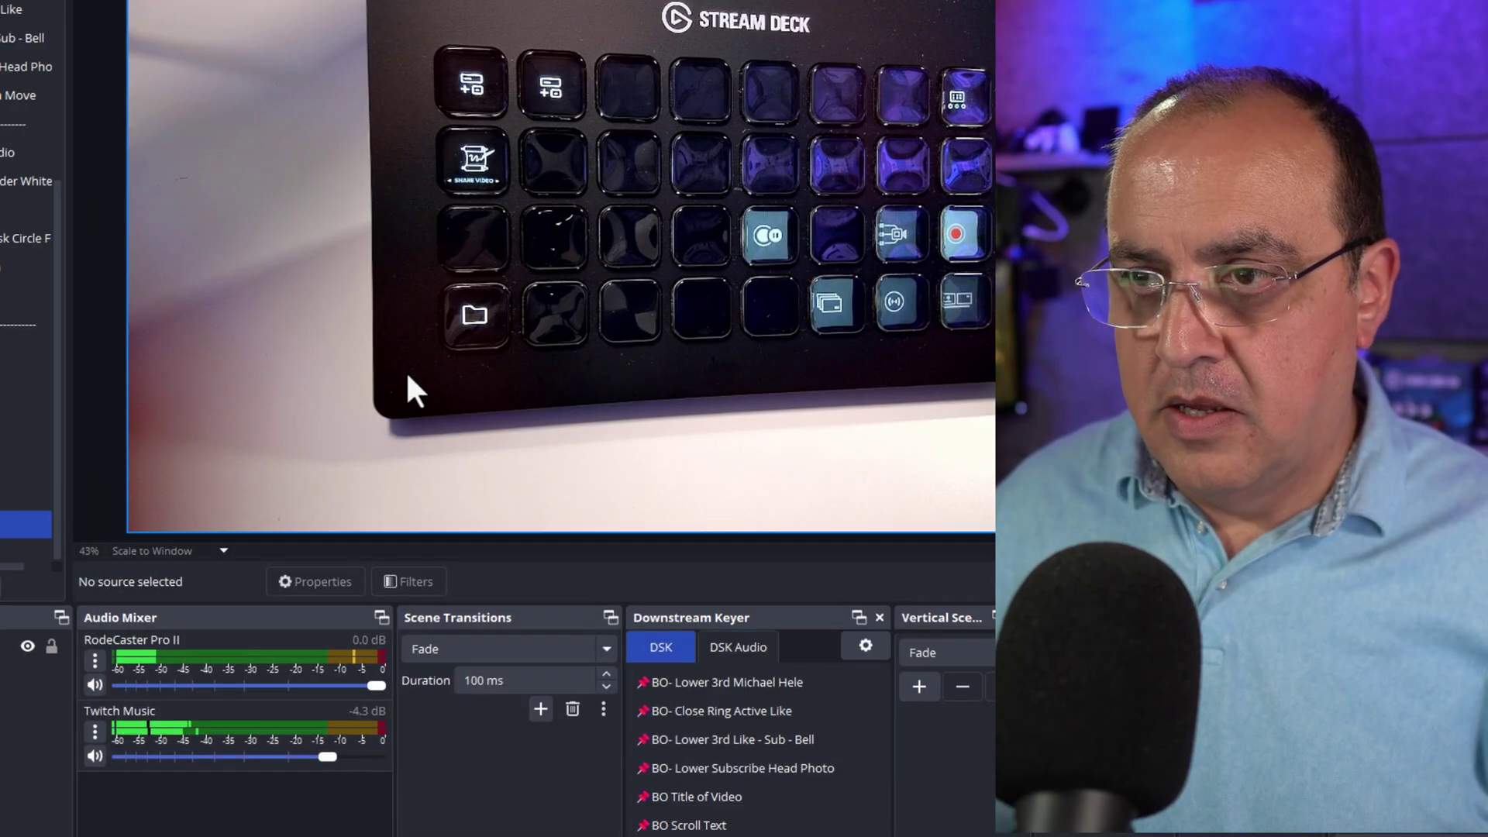